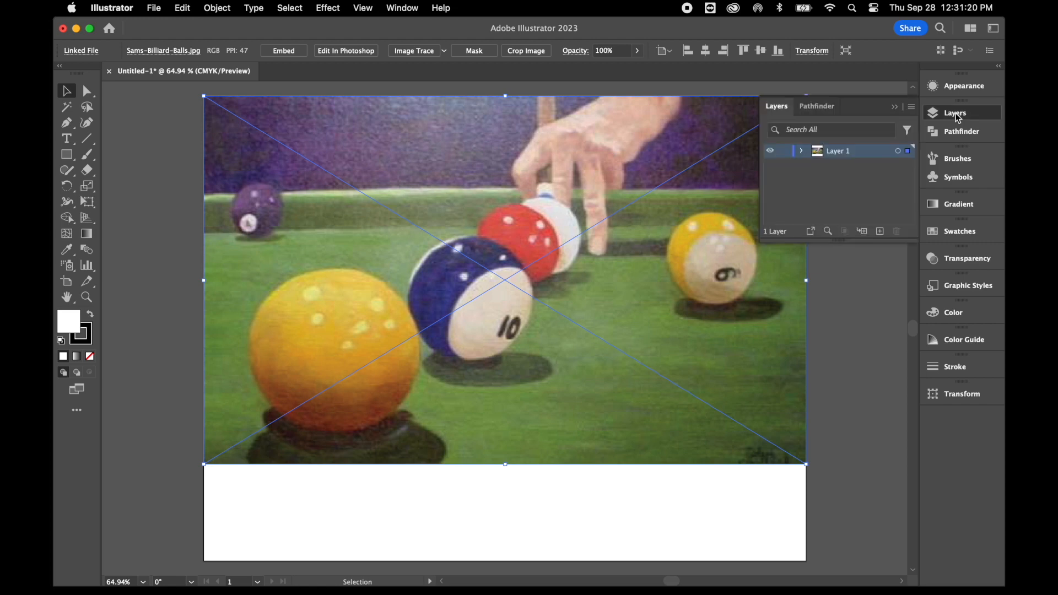
# - Lock the layer holding the billiard picture and rename it Photo
pyautogui.click(785, 153)
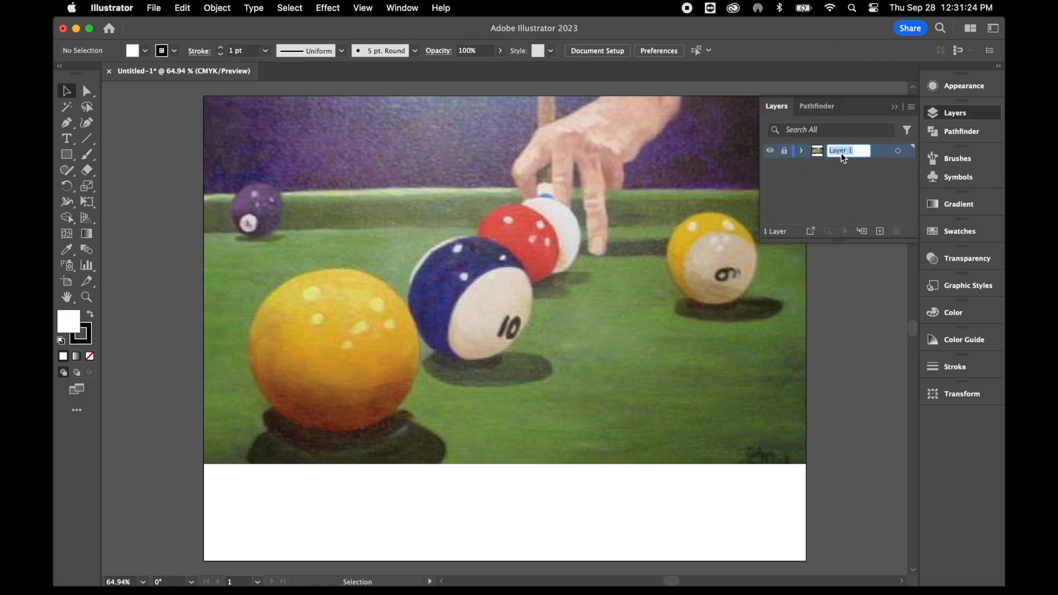
pyautogui.write('Photo')
pyautogui.press('Return')
# - Add a layer above Photo and draw a full-width rectangle over the picture's purple backdrop, down to the table rail
pyautogui.click(878, 232)
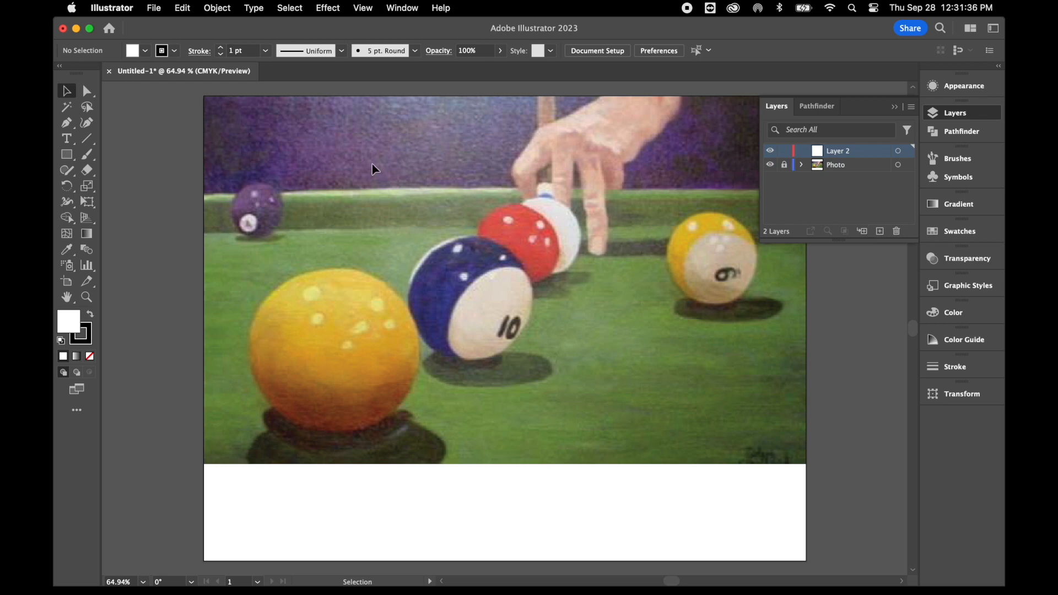
pyautogui.click(68, 158)
pyautogui.moveTo(201, 97); pyautogui.dragTo(815, 192)
pyautogui.hscroll(4, 623, 215)
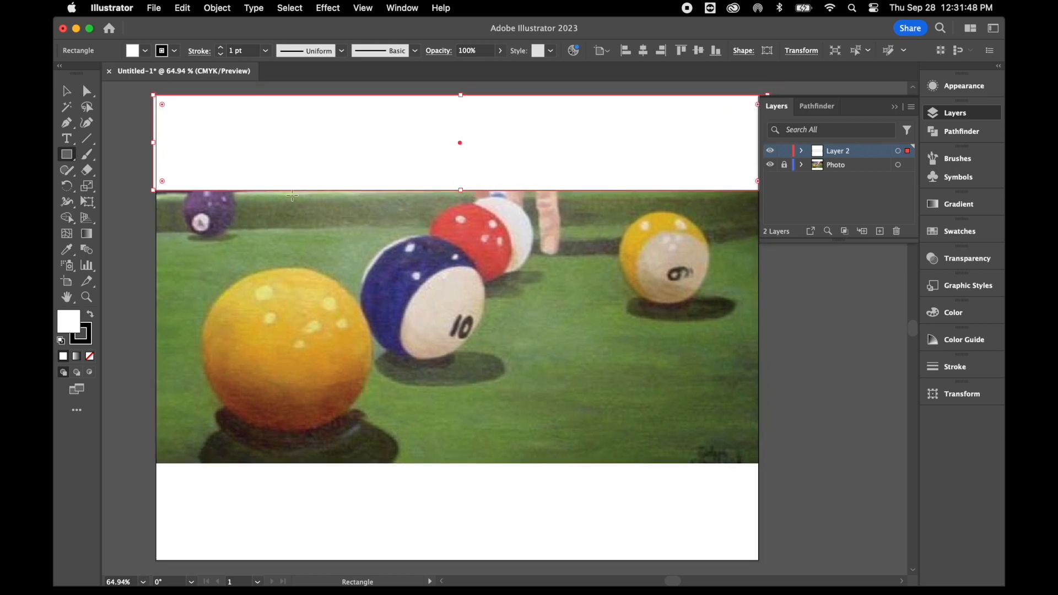
# - Remove the rectangle's white fill and recolor it with purple sampled from the photo's backdrop using the Eyedropper
pyautogui.click(90, 356)
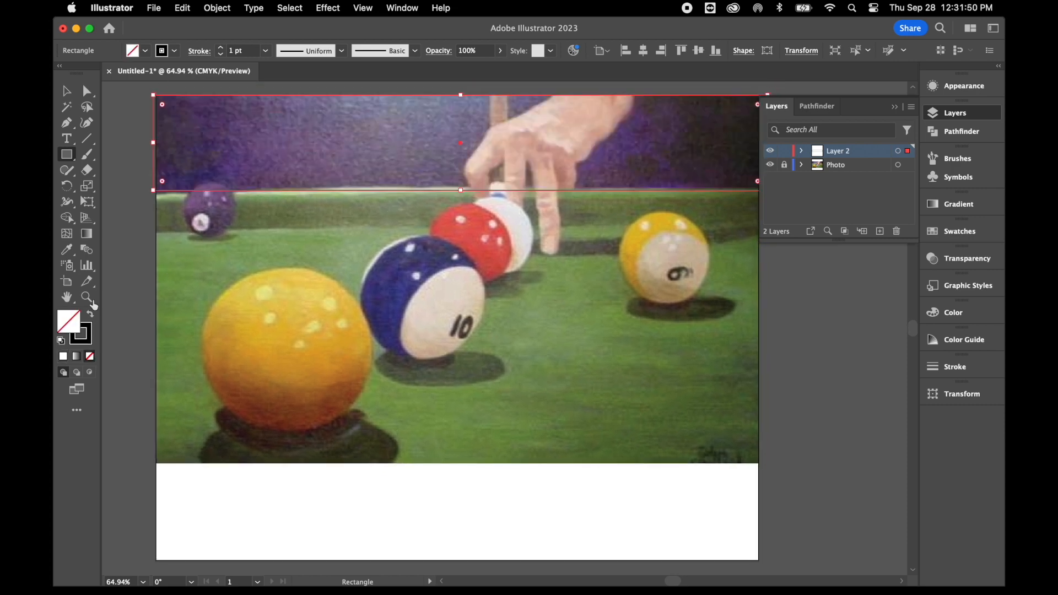
pyautogui.click(68, 251)
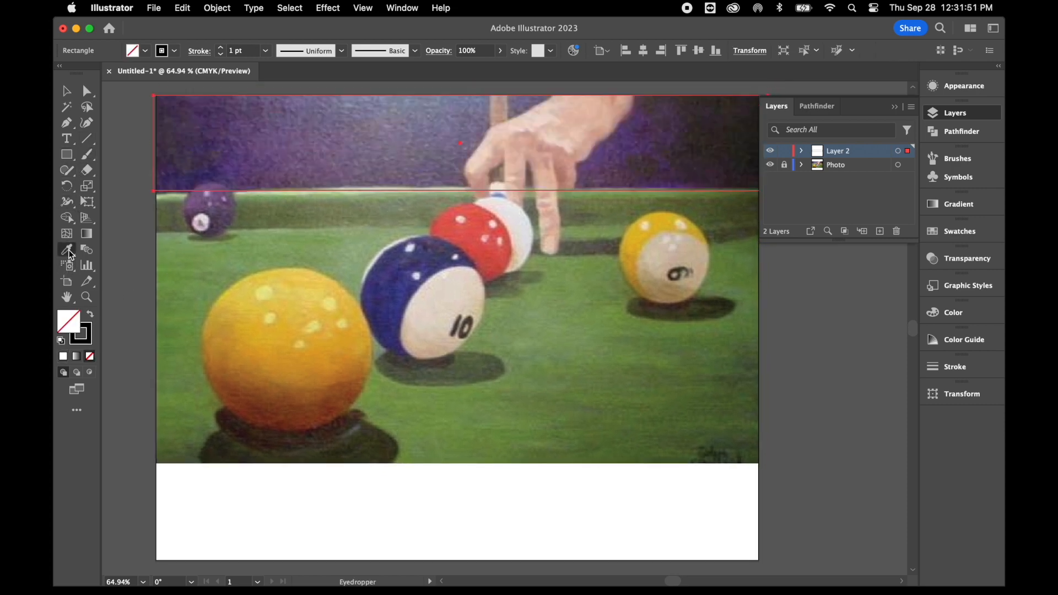
pyautogui.click(230, 119)
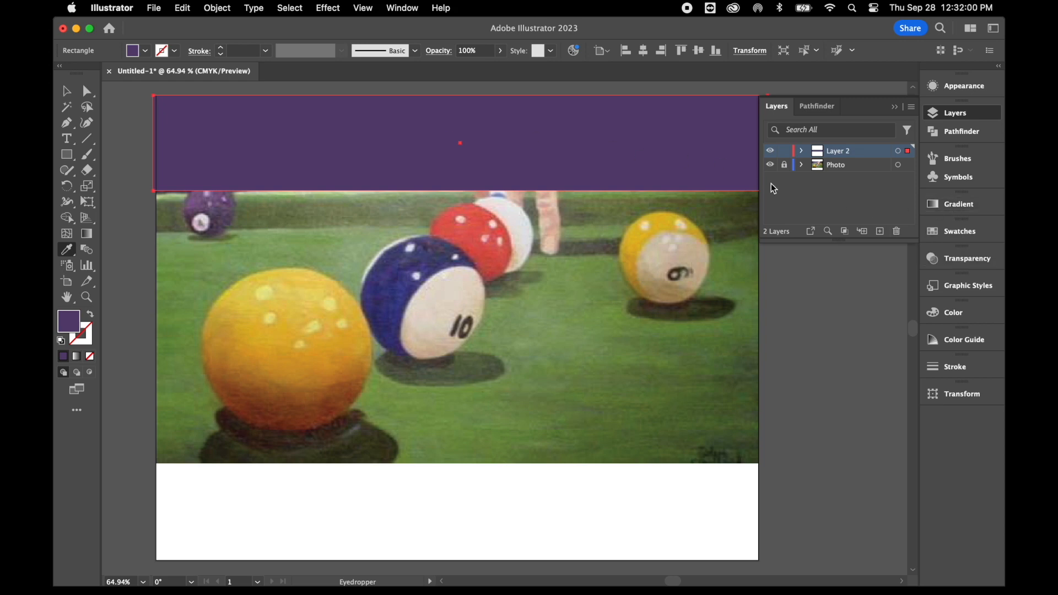
# - Apply a linear gradient to the purple rectangle, adding a purple stop near the black end and deleting the white stop
pyautogui.click(954, 205)
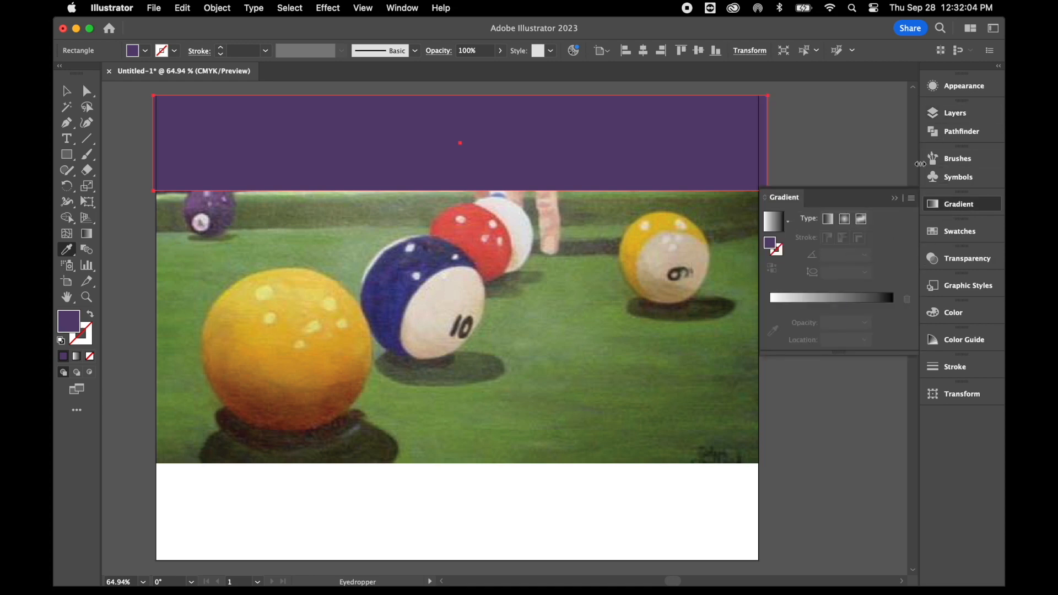
pyautogui.click(402, 9)
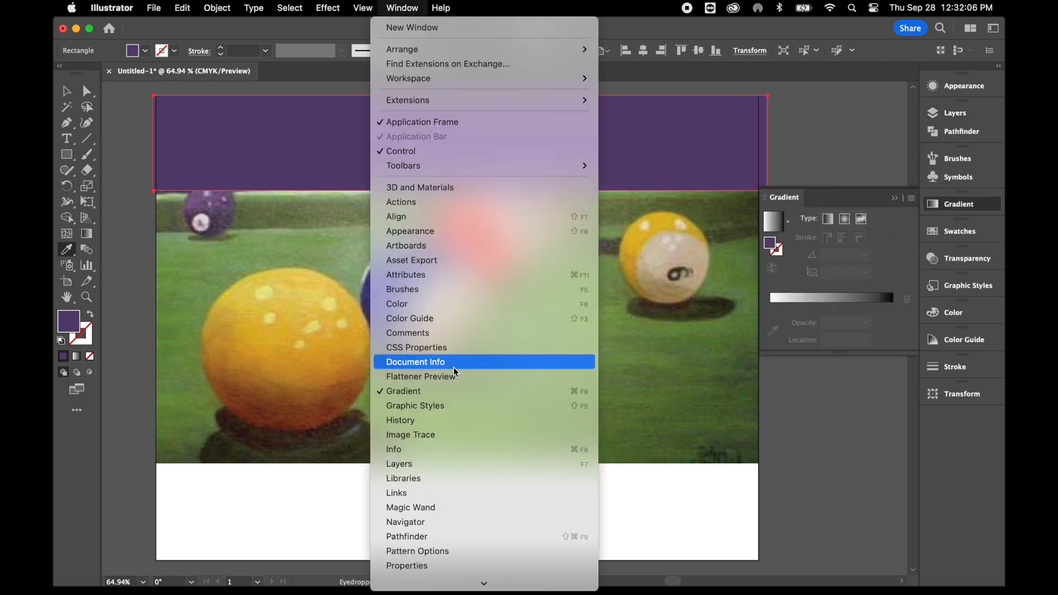
pyautogui.click(772, 243)
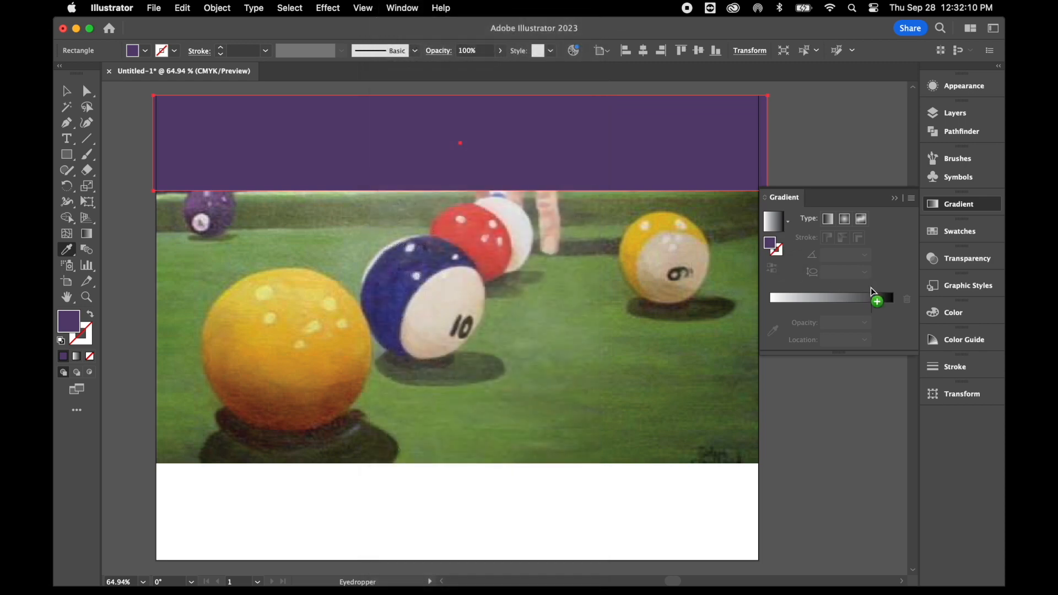
pyautogui.click(867, 305)
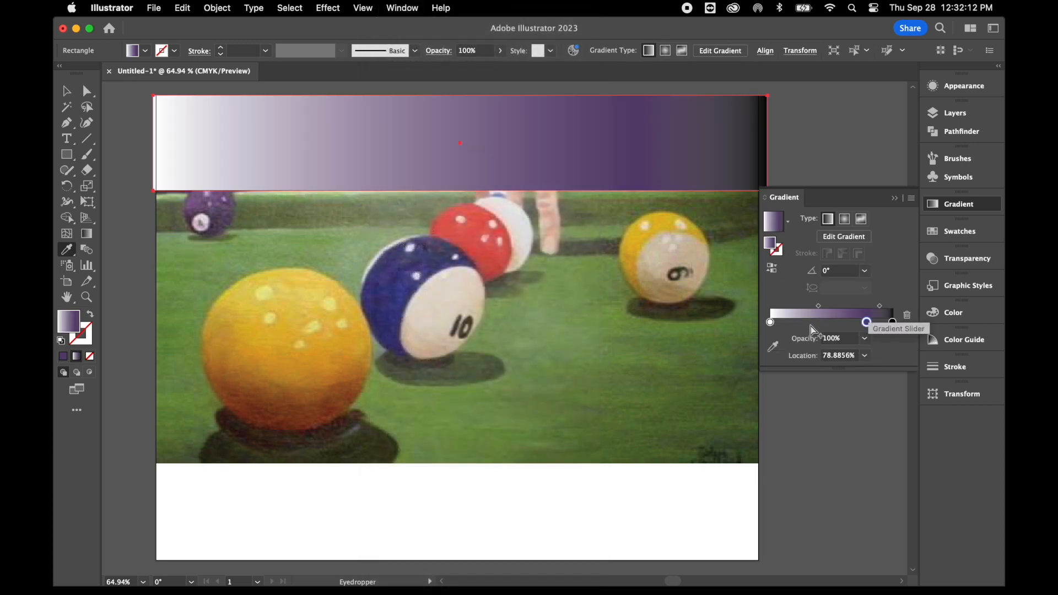
pyautogui.click(771, 321)
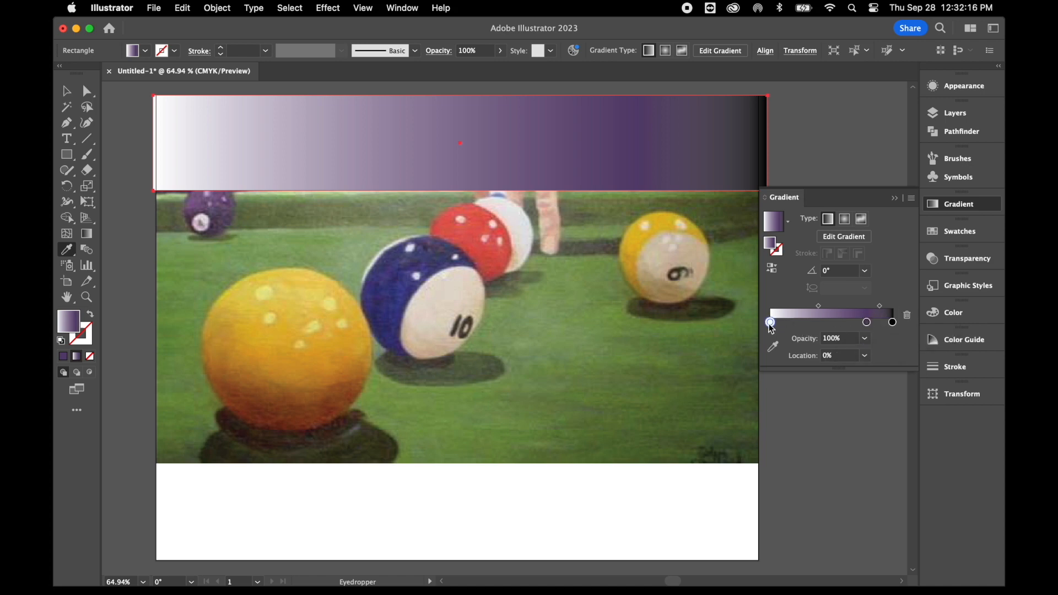
pyautogui.click(906, 315)
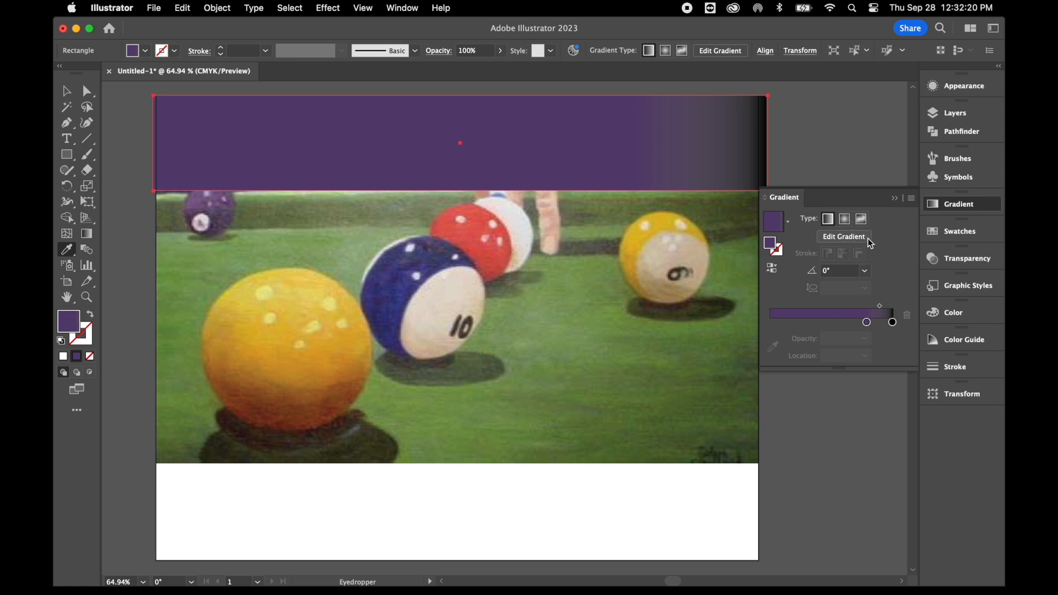
# - Set the gradient angle to 90°, reverse it and spread the black and purple stops to opposite ends
pyautogui.click(864, 275)
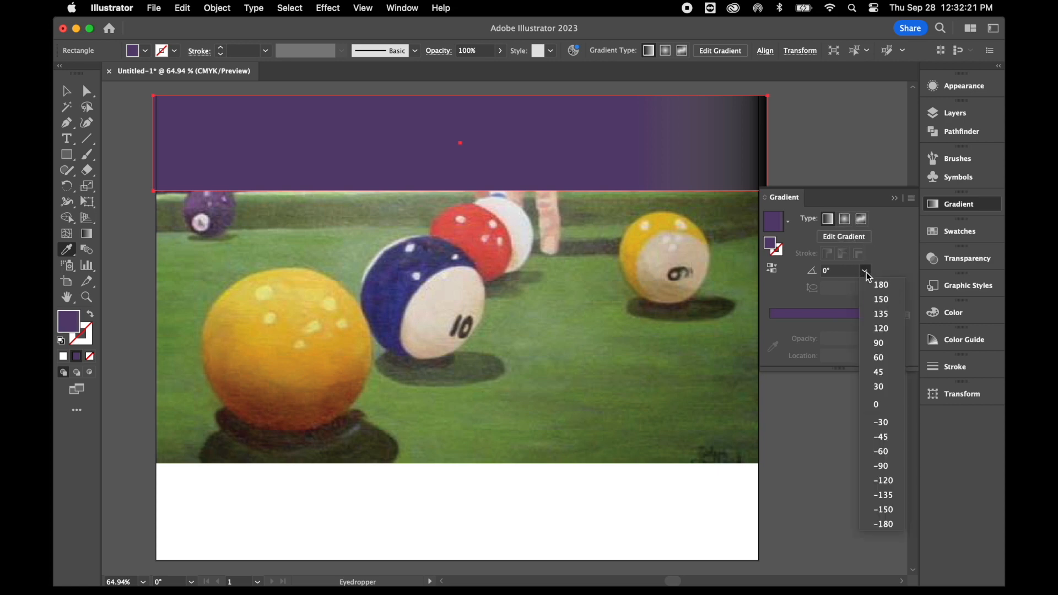
pyautogui.click(891, 339)
pyautogui.click(776, 273)
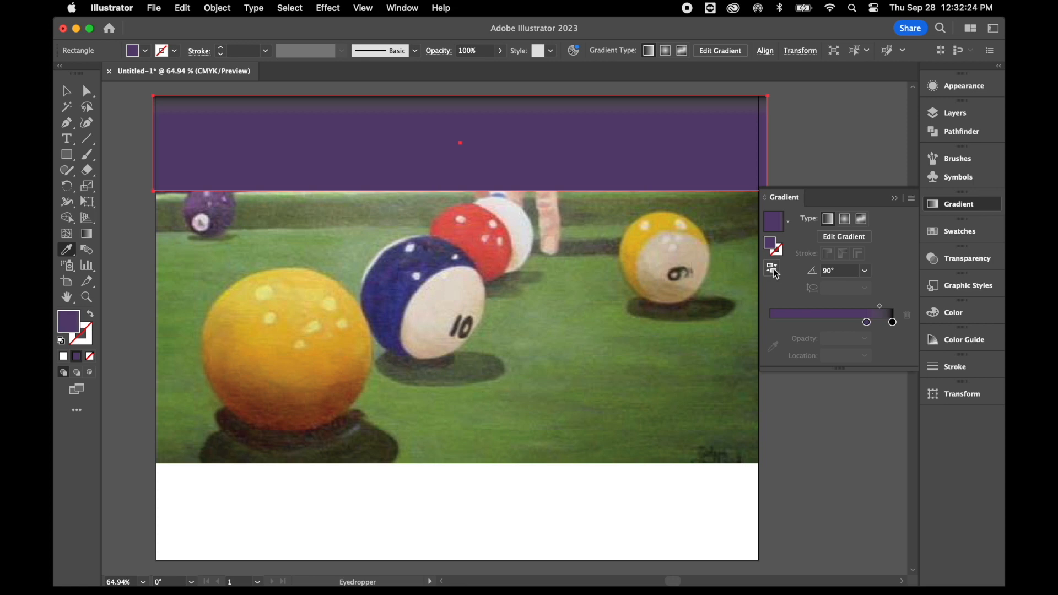
pyautogui.moveTo(799, 323); pyautogui.dragTo(892, 321)
pyautogui.moveTo(797, 324); pyautogui.dragTo(910, 323)
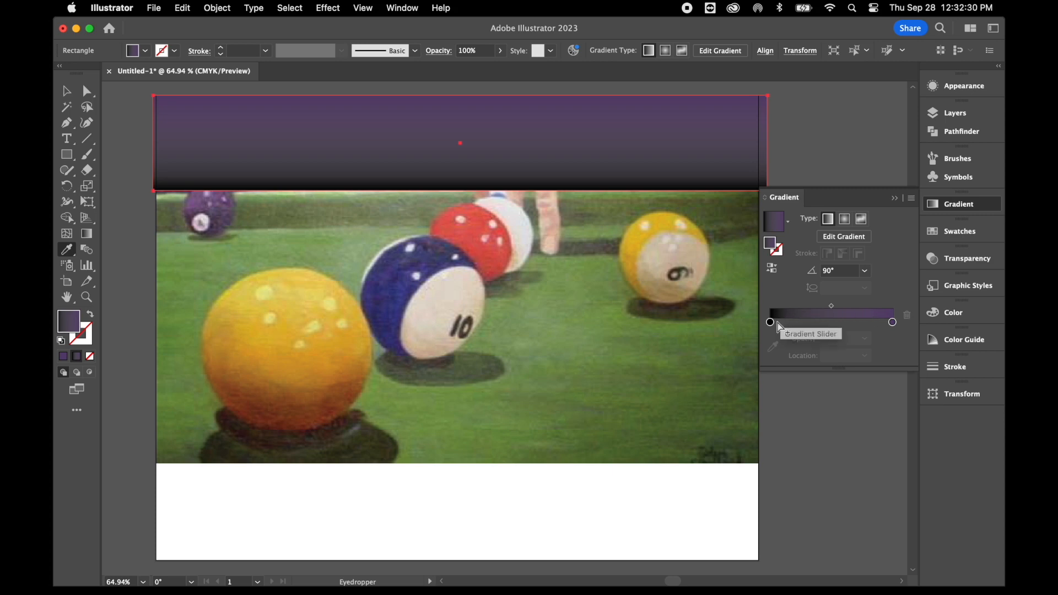
pyautogui.moveTo(774, 325)
pyautogui.mouseDown()
pyautogui.moveTo(786, 328)
pyautogui.moveTo(770, 324)
pyautogui.mouseUp()
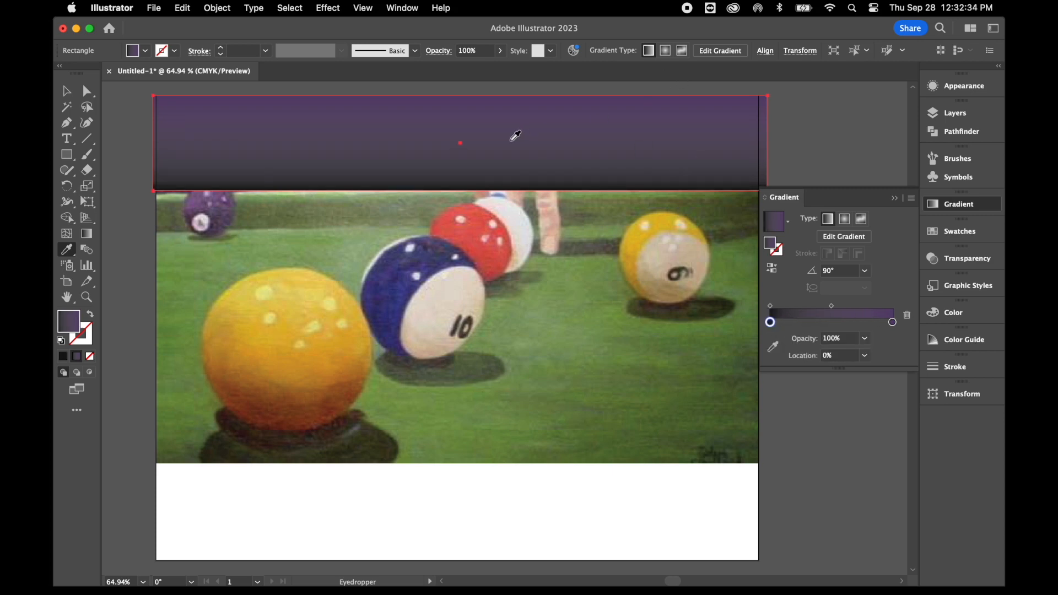
# - Draw a full-width rectangle over the table's back rail and recolor its black gradient stop dark green with K at 75%
pyautogui.click(69, 156)
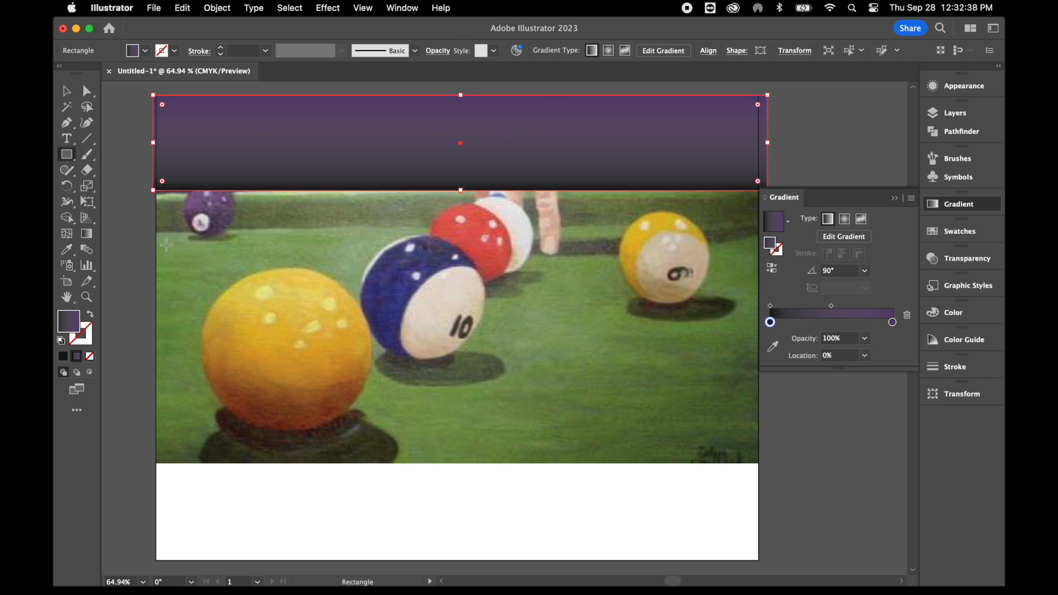
pyautogui.moveTo(155, 232)
pyautogui.mouseDown()
pyautogui.moveTo(380, 236)
pyautogui.moveTo(741, 218)
pyautogui.moveTo(759, 190)
pyautogui.mouseUp()
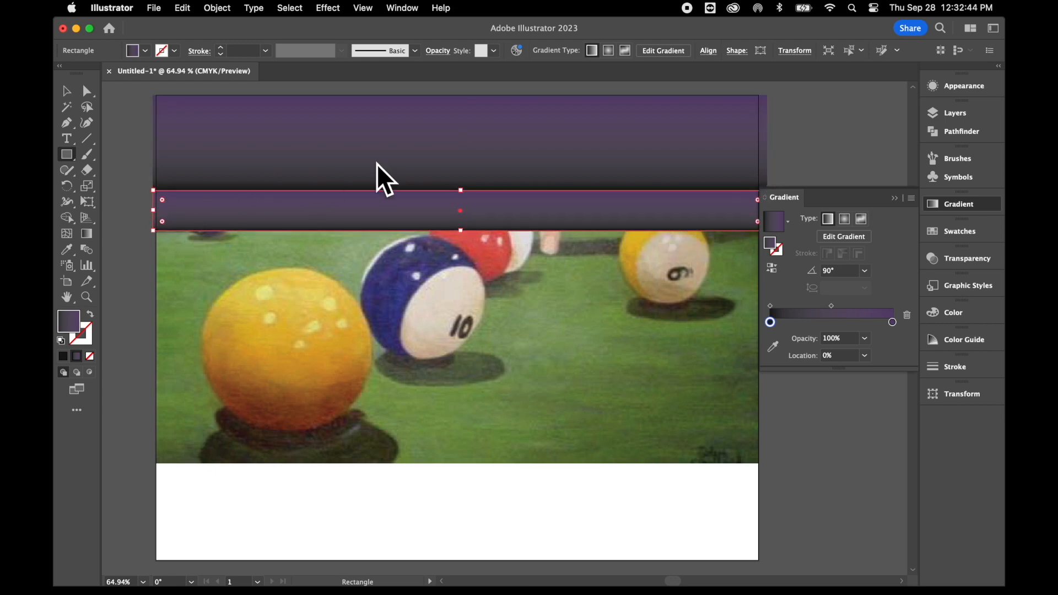
pyautogui.doubleClick(771, 322)
pyautogui.click(760, 374)
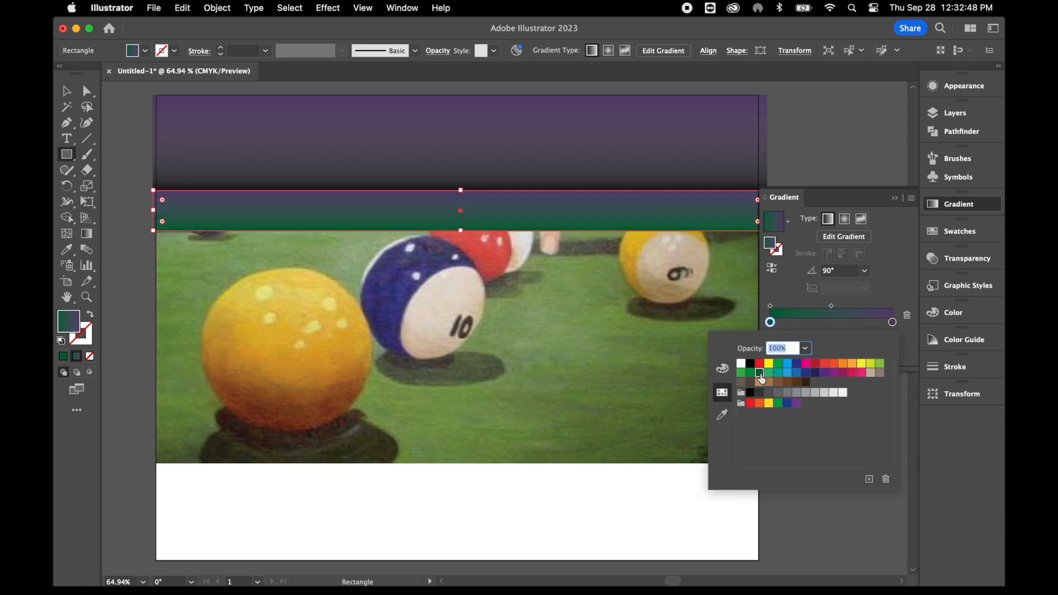
pyautogui.click(722, 369)
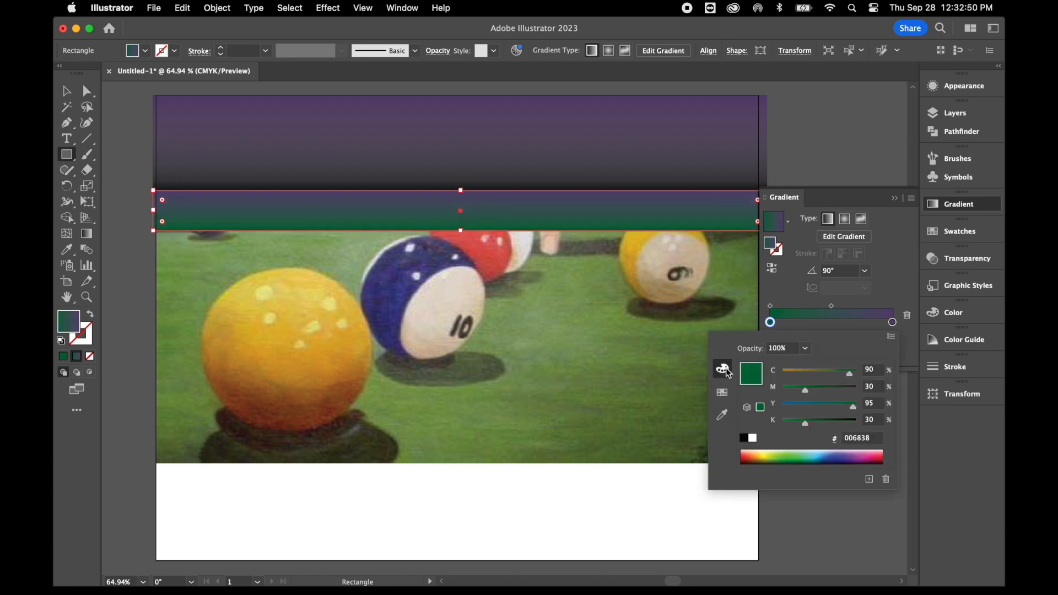
pyautogui.moveTo(806, 425); pyautogui.dragTo(842, 425)
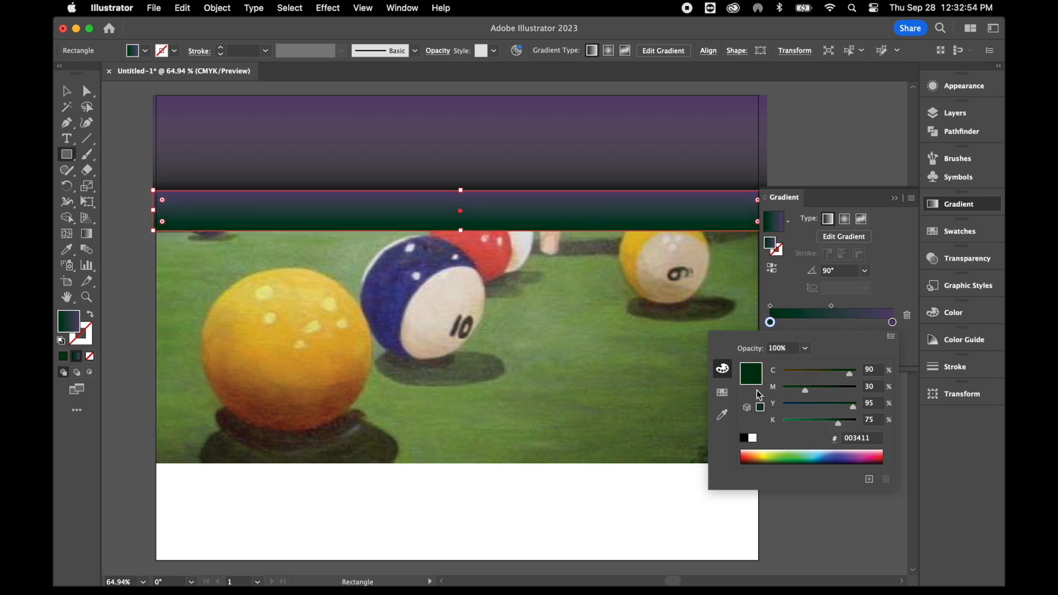
# - Recolor the rail gradient's purple stop light green and move the dark green stop to about 85%
pyautogui.click(722, 392)
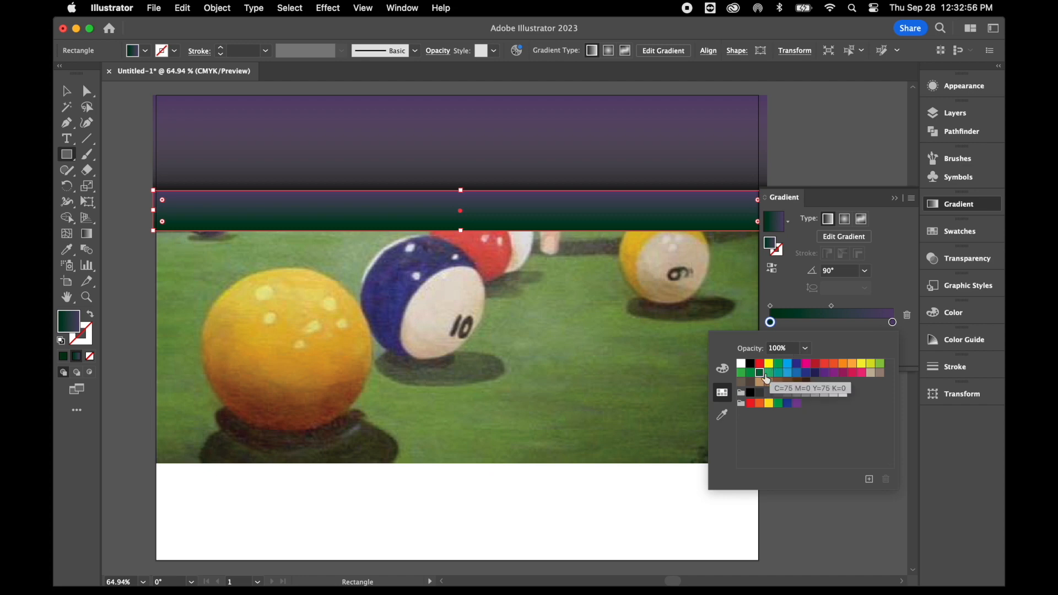
pyautogui.click(892, 323)
pyautogui.doubleClick(892, 323)
pyautogui.click(880, 365)
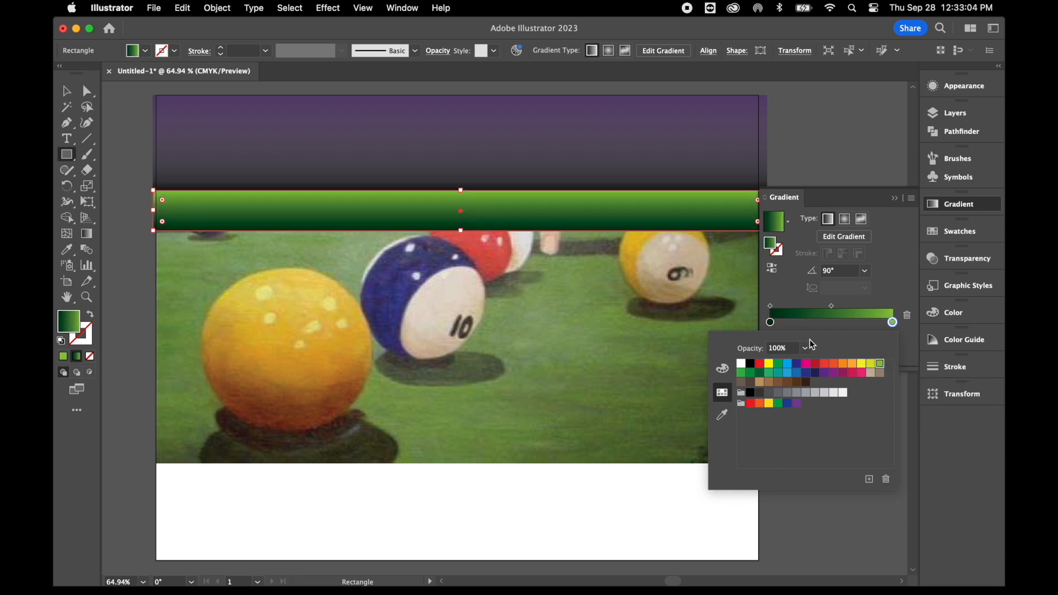
pyautogui.moveTo(775, 321); pyautogui.dragTo(876, 331)
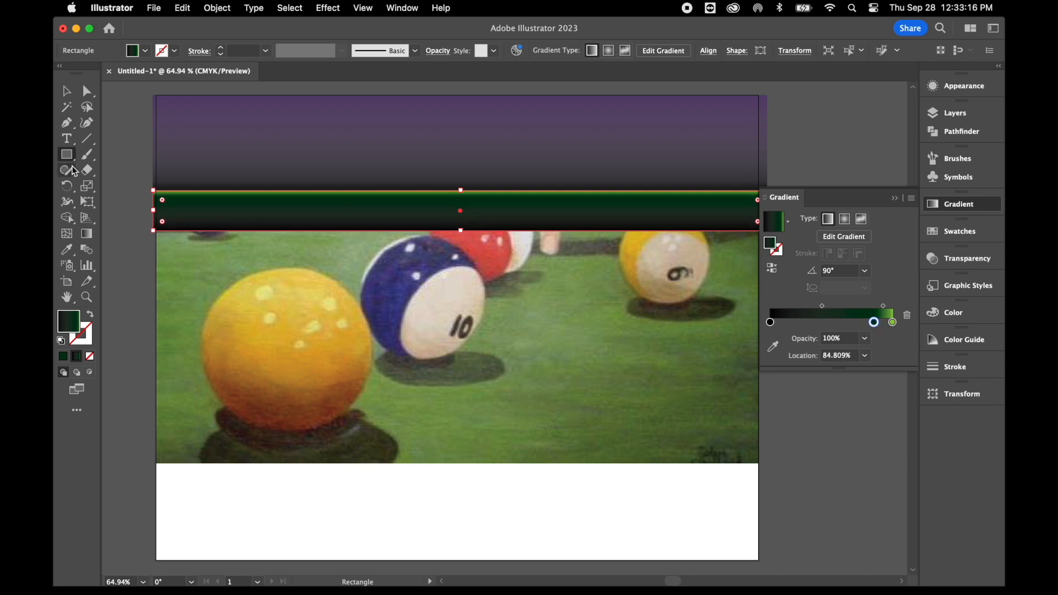
# - Draw a rectangle from the rail to the artboard's lower edge, delete its black gradient stop and move the dark green stop to 0%
pyautogui.scroll(-3, 353, 342)
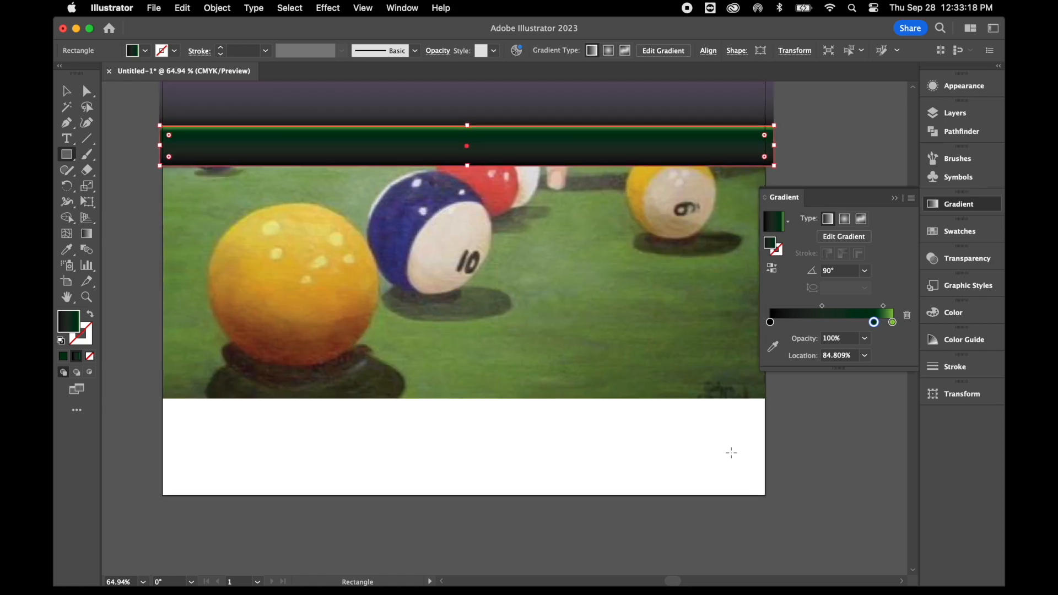
pyautogui.moveTo(765, 495); pyautogui.dragTo(159, 165)
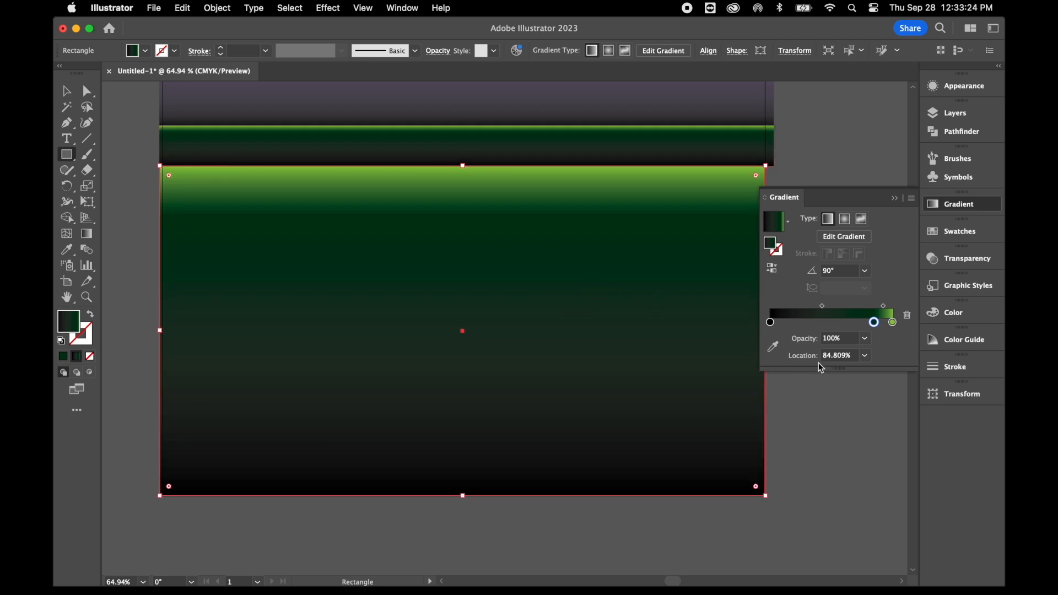
pyautogui.click(770, 322)
pyautogui.click(908, 316)
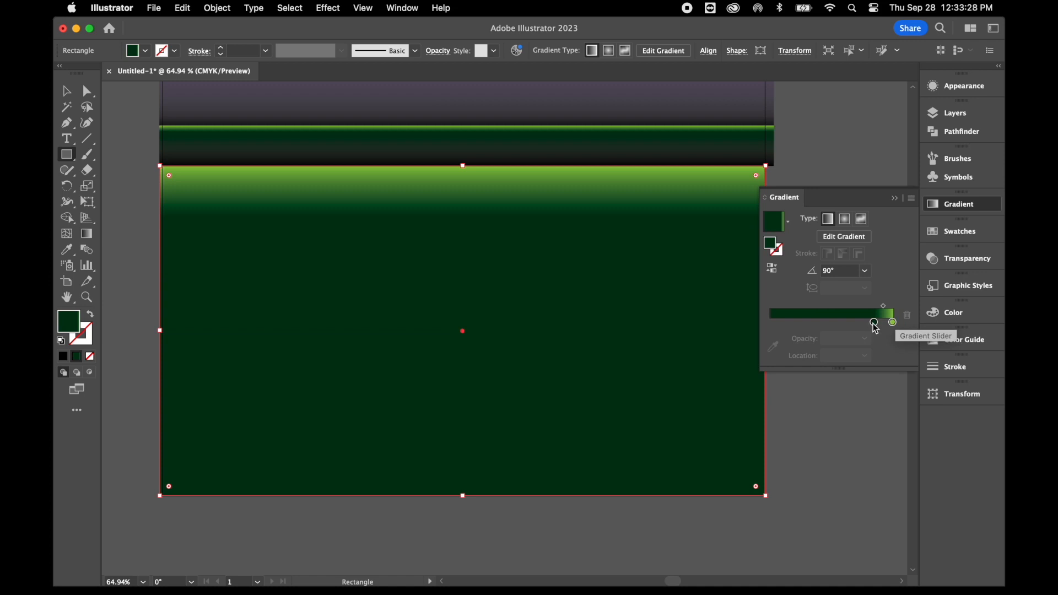
pyautogui.click(874, 323)
pyautogui.moveTo(873, 323); pyautogui.dragTo(757, 320)
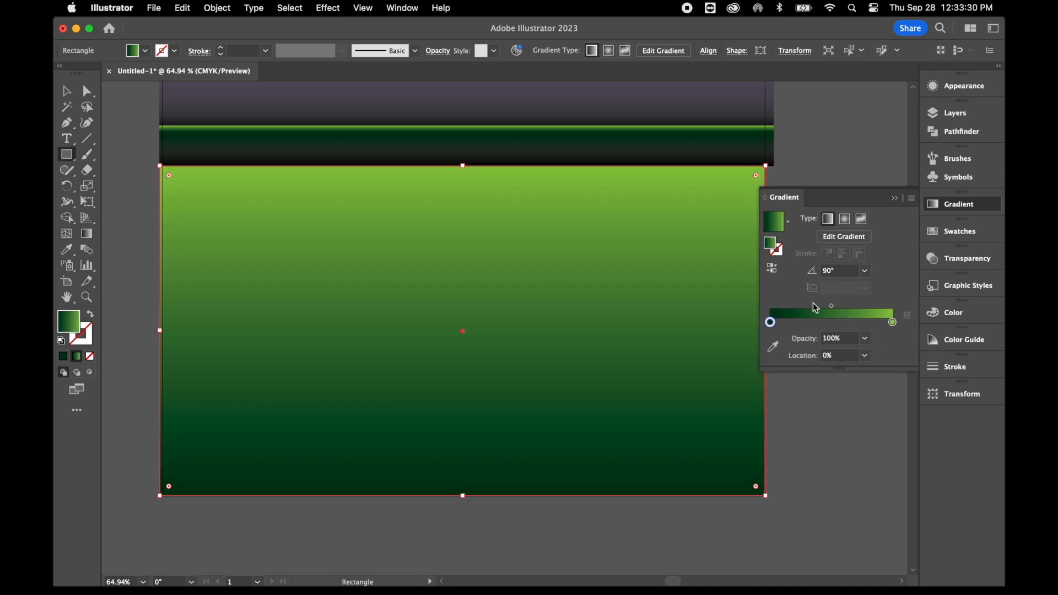
# - Lock Layer 2 and toggle its visibility to compare it with the photo, leaving it hidden
pyautogui.scroll(3, 651, 268)
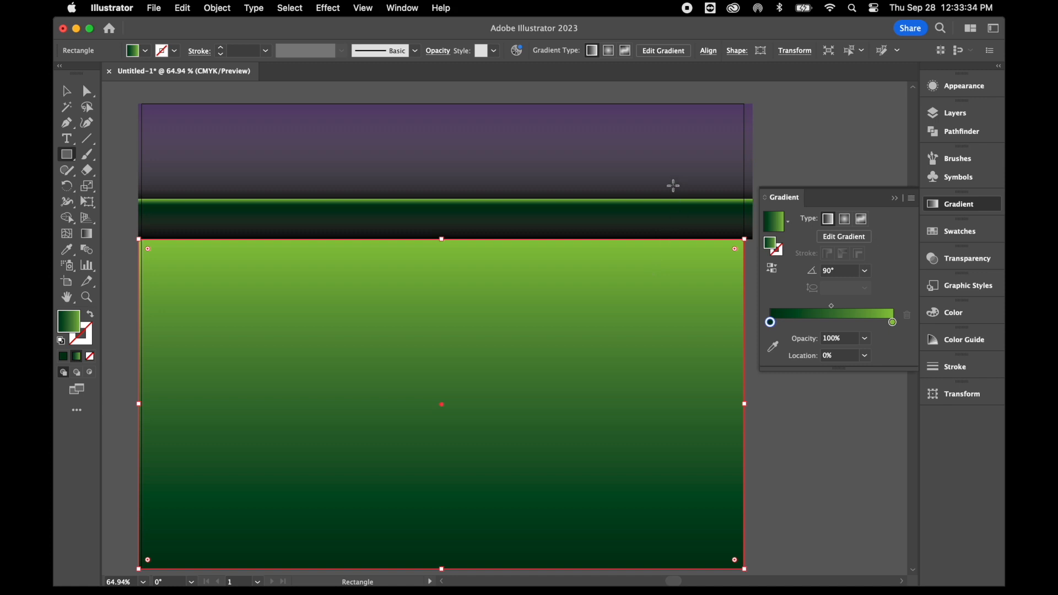
pyautogui.click(956, 113)
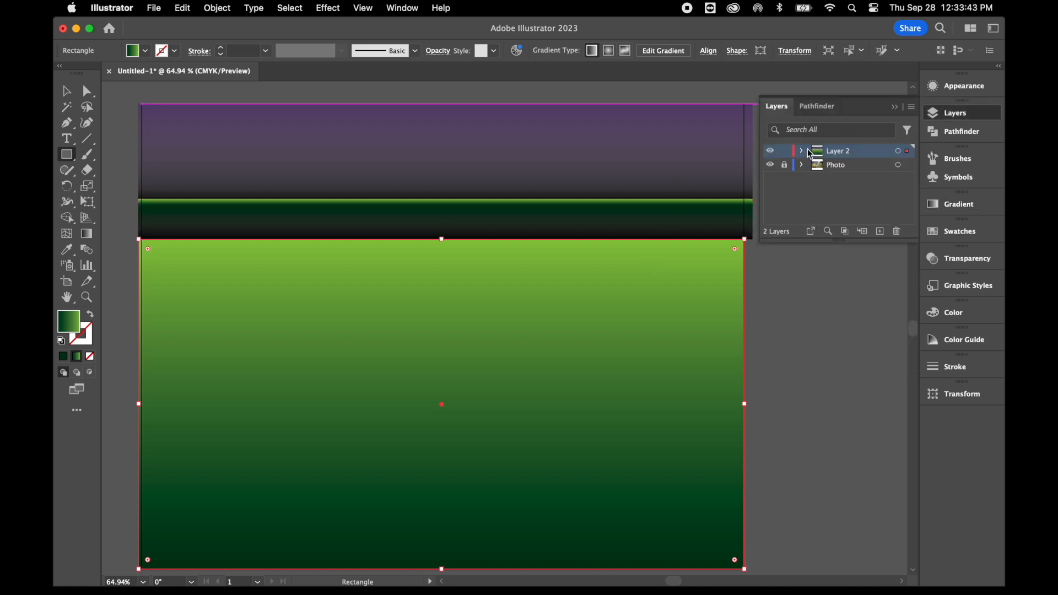
pyautogui.click(786, 153)
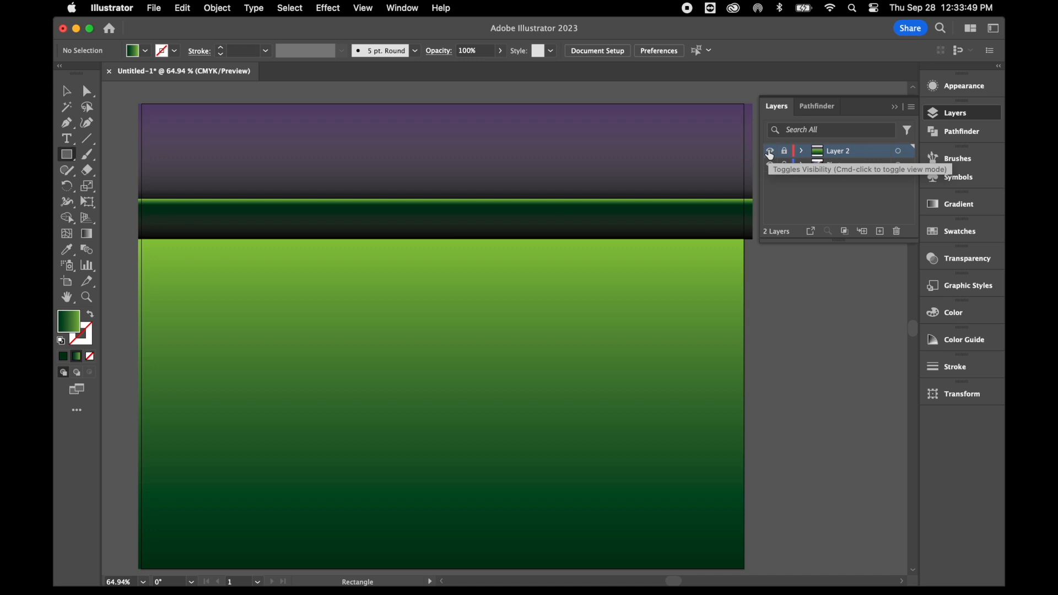
pyautogui.click(769, 153)
pyautogui.click(769, 152)
pyautogui.click(770, 153)
pyautogui.click(770, 152)
pyautogui.click(770, 152)
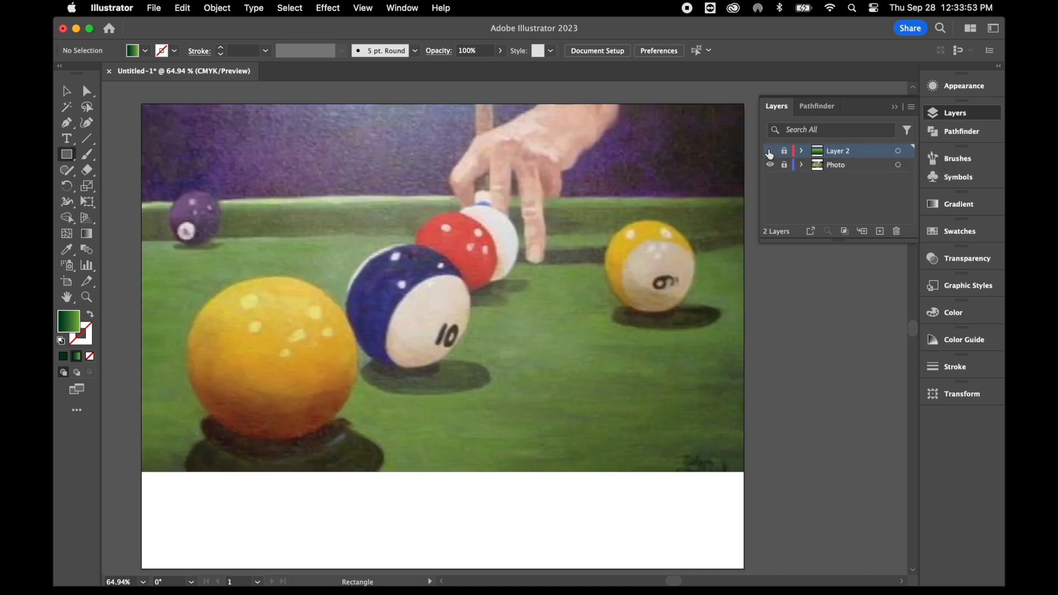
pyautogui.click(769, 152)
pyautogui.click(770, 152)
# - Add a new layer and draw a narrow rectangle over the cue stick, from above the artboard down to the white ball
pyautogui.click(880, 232)
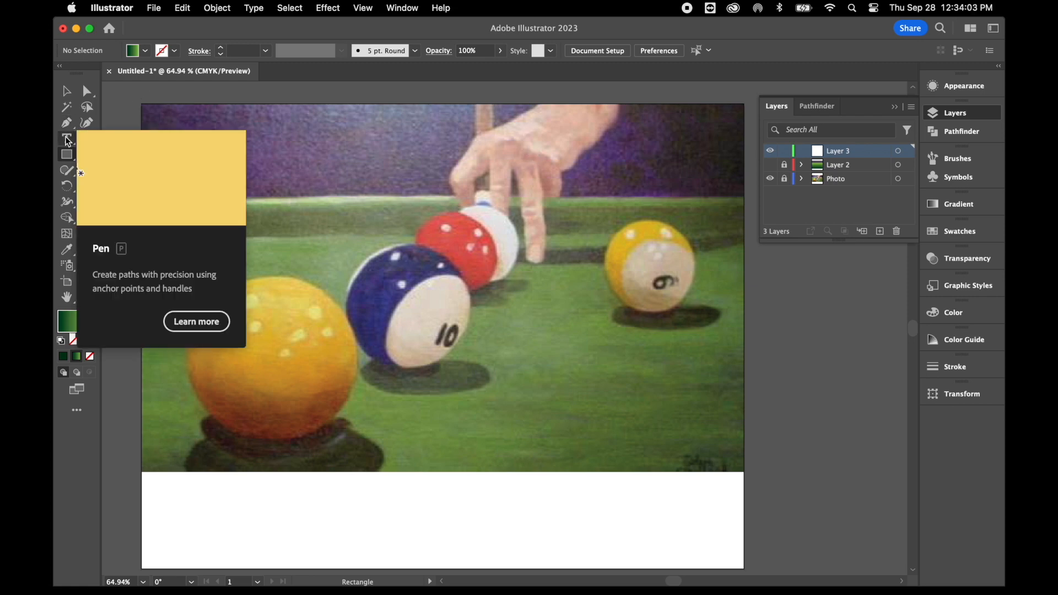
pyautogui.moveTo(476, 93); pyautogui.dragTo(493, 218)
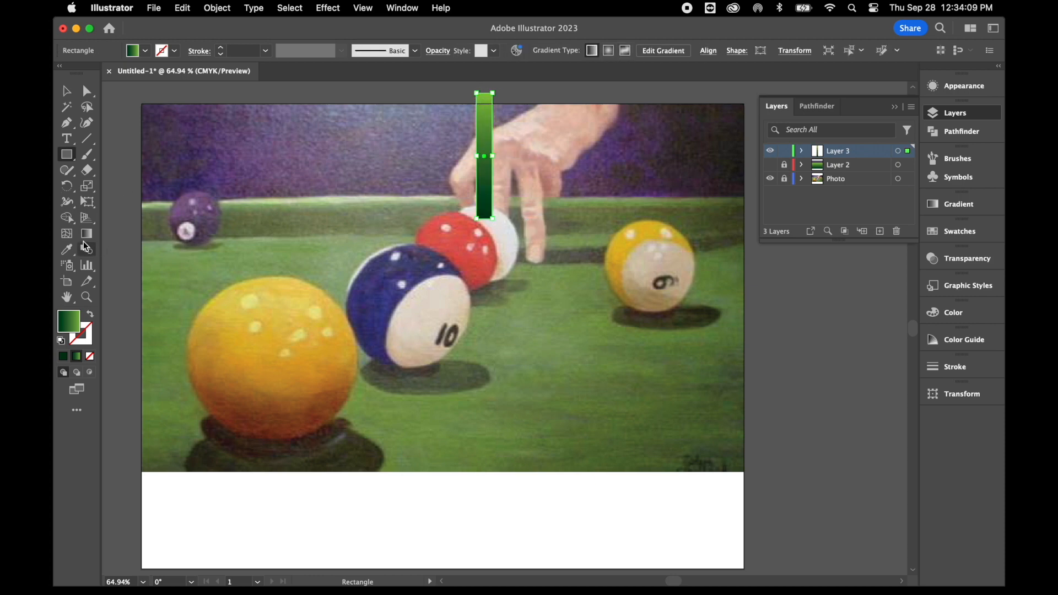
# - Swap the fill and stroke, and draw two overlapping ellipses centred on the cue's lower end to mark the curved edges of its tip
pyautogui.click(69, 155)
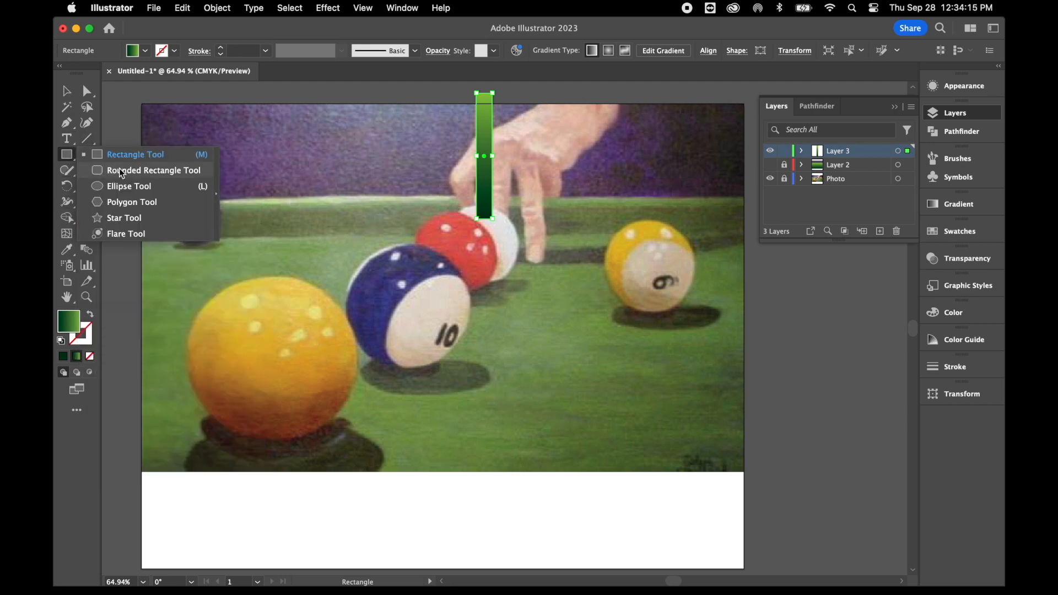
pyautogui.click(121, 186)
pyautogui.click(90, 314)
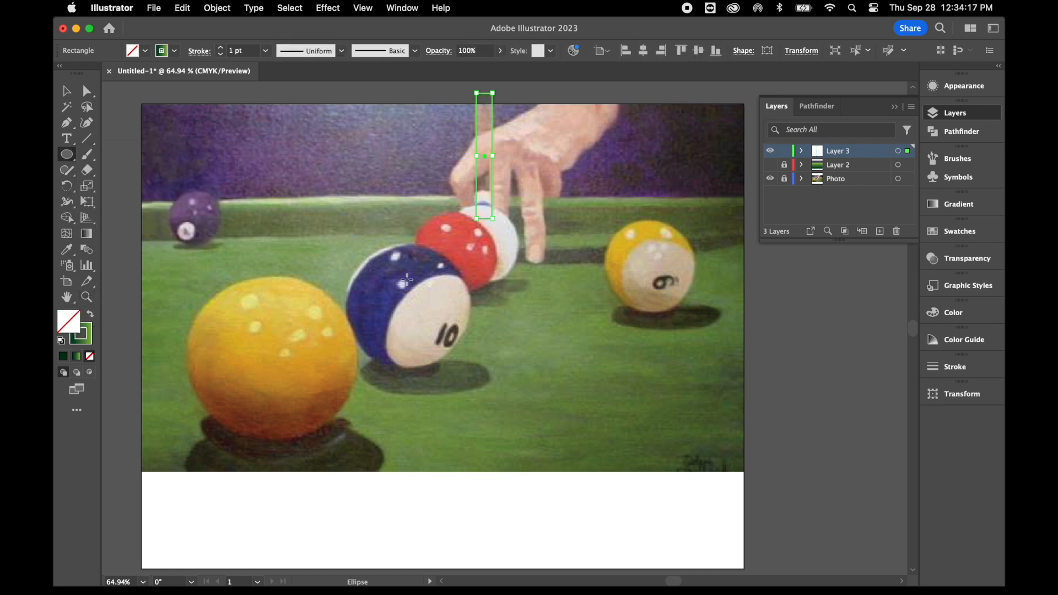
pyautogui.moveTo(469, 191); pyautogui.dragTo(517, 232)
pyautogui.press('v')
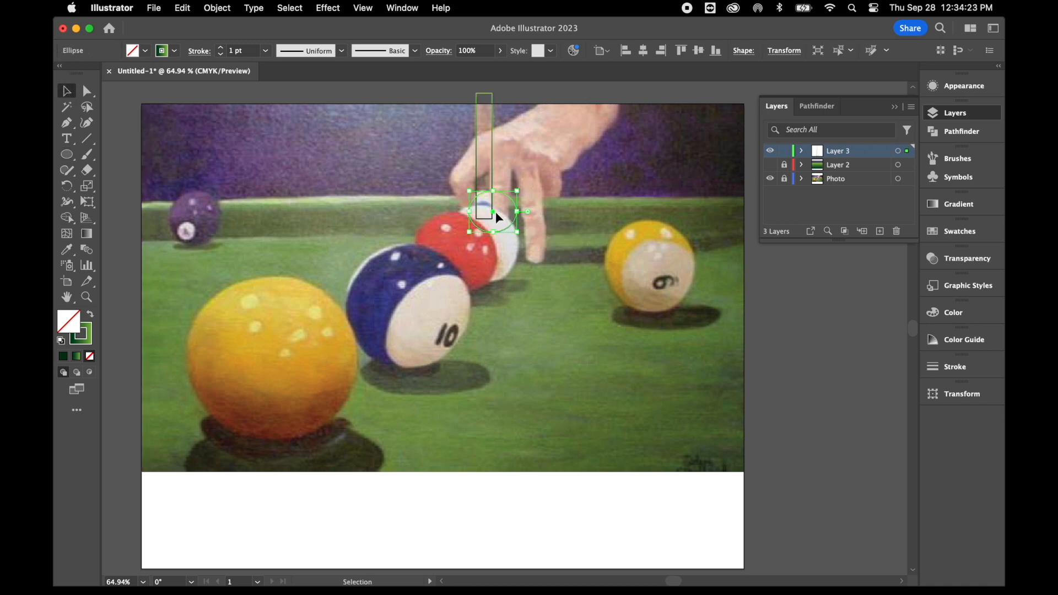
pyautogui.moveTo(494, 211); pyautogui.dragTo(486, 210)
pyautogui.click(67, 155)
pyautogui.moveTo(472, 201)
pyautogui.mouseDown()
pyautogui.moveTo(517, 225)
pyautogui.moveTo(526, 237)
pyautogui.moveTo(510, 247)
pyautogui.mouseUp()
pyautogui.click(66, 91)
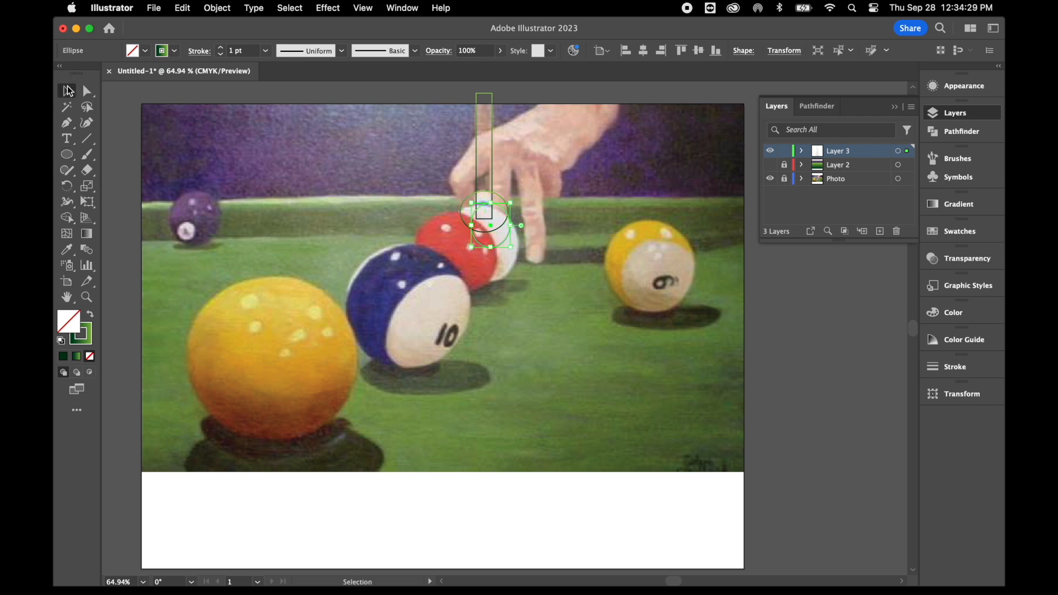
pyautogui.moveTo(493, 231); pyautogui.dragTo(485, 227)
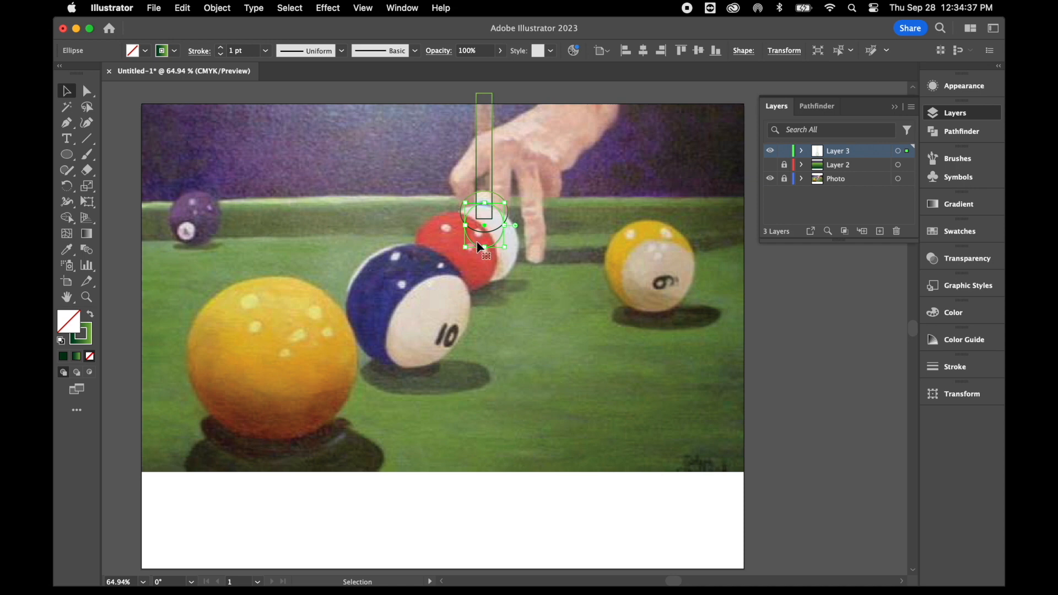
# - Split the cue rectangle and both ellipses into separate pieces with Pathfinder Divide and ungroup the result
pyautogui.moveTo(439, 178); pyautogui.dragTo(551, 288)
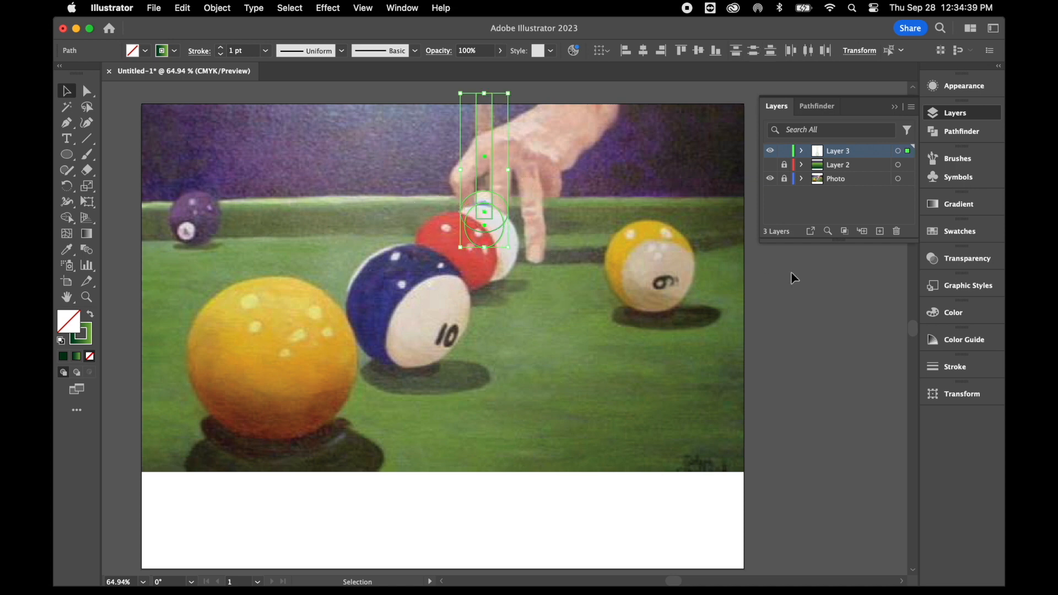
pyautogui.click(956, 130)
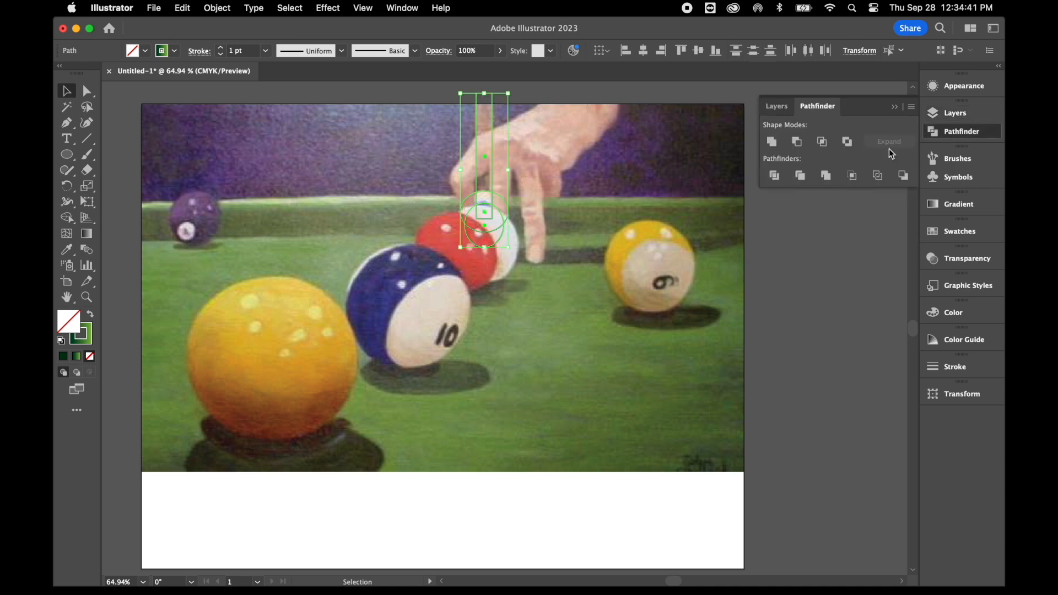
pyautogui.click(402, 8)
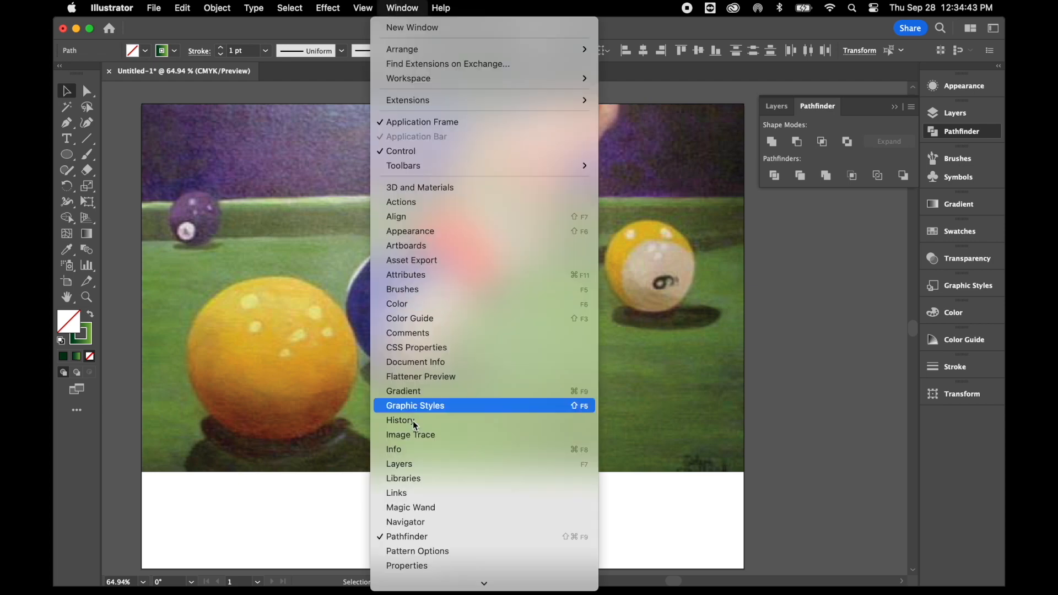
pyautogui.moveTo(437, 5)
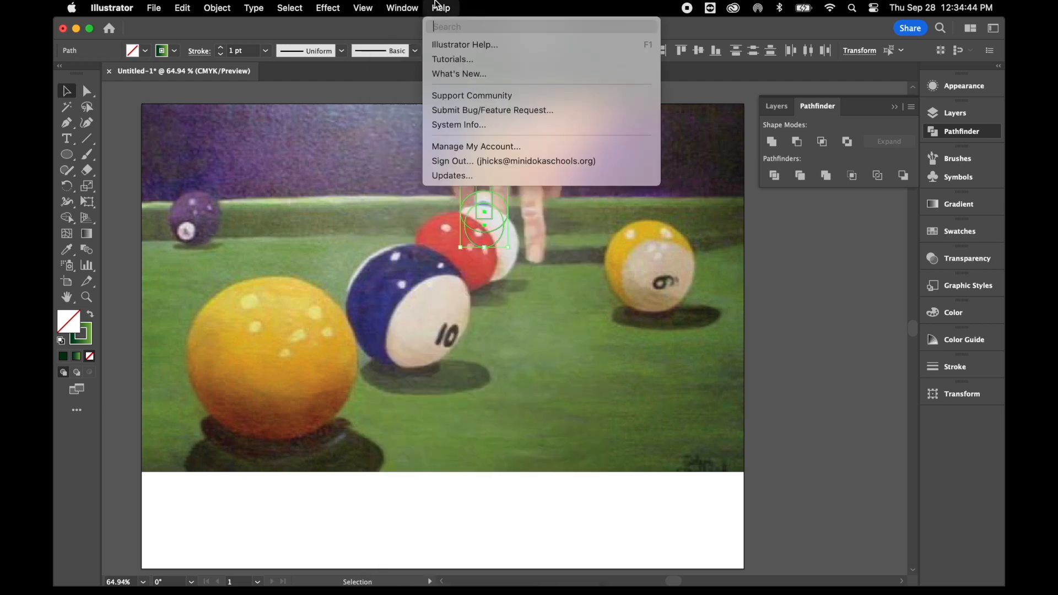
pyautogui.click(781, 177)
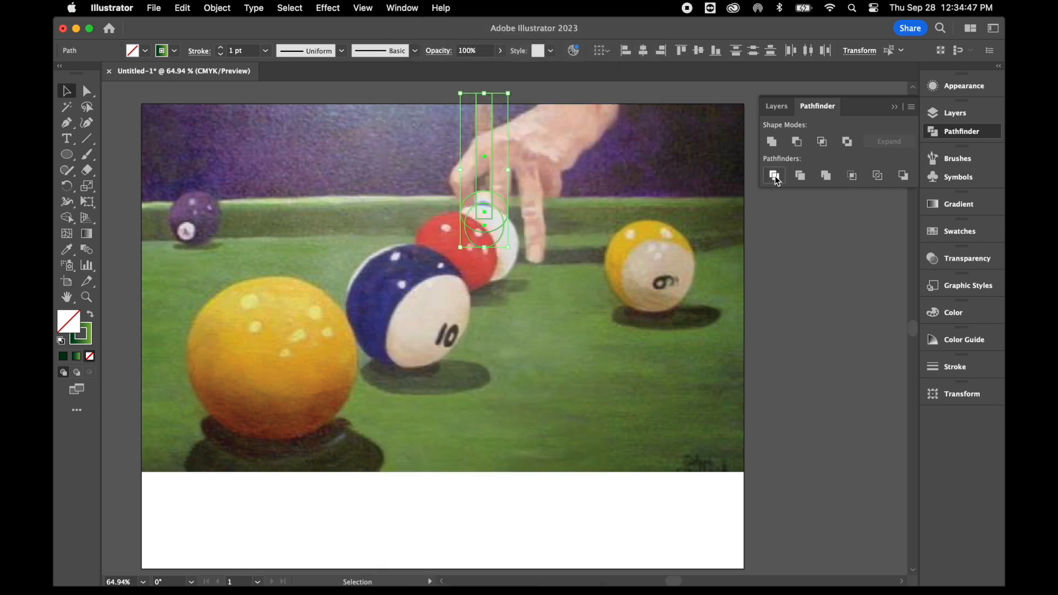
pyautogui.click(775, 176)
pyautogui.rightClick(532, 215)
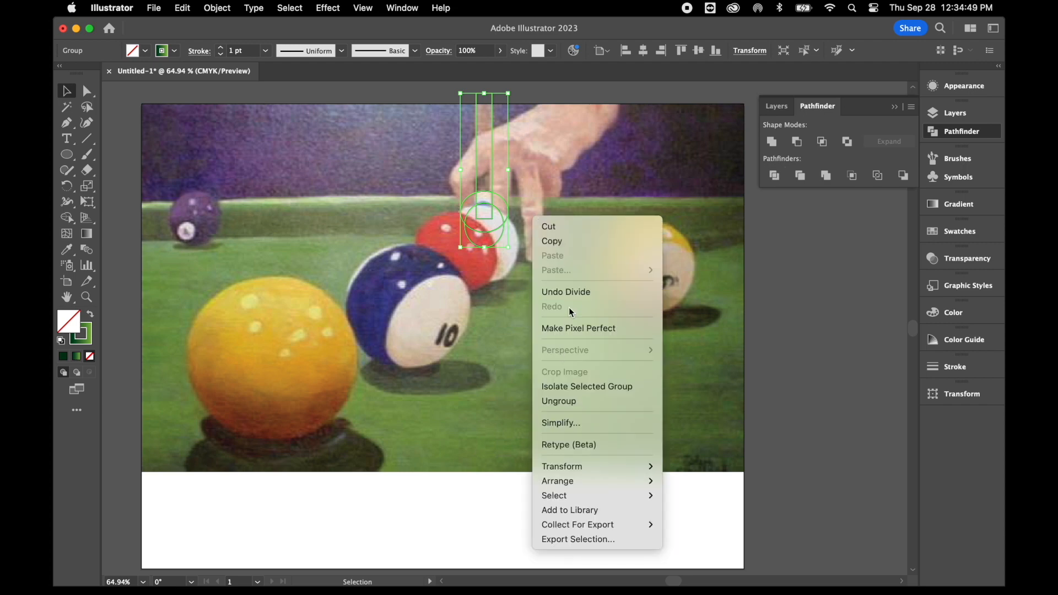
pyautogui.click(569, 406)
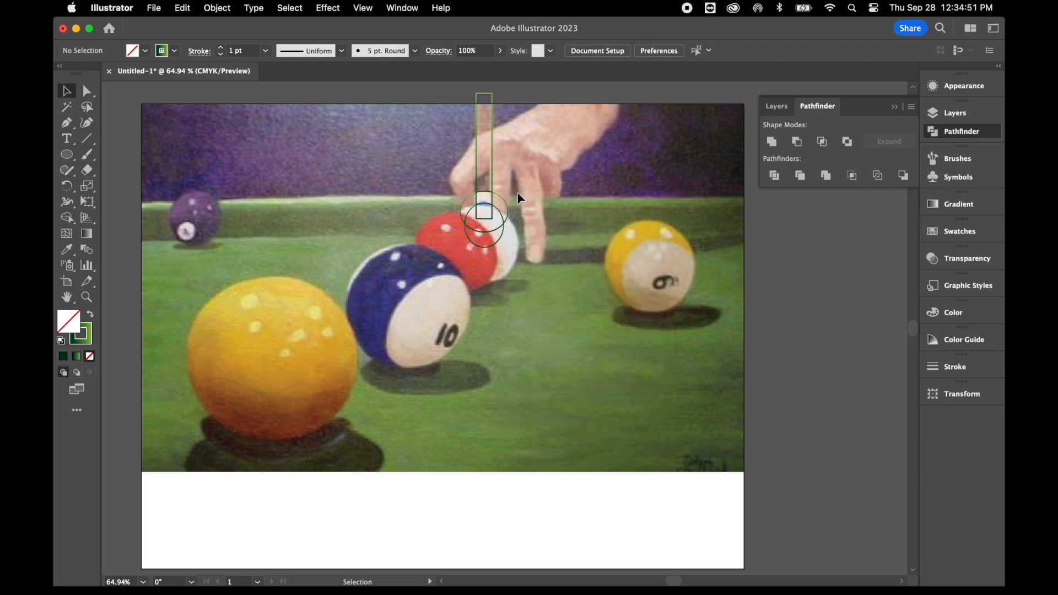
# - Delete the leftover ellipse pieces on both sides of the cue, keeping only the sections within the rectangle
pyautogui.click(503, 232)
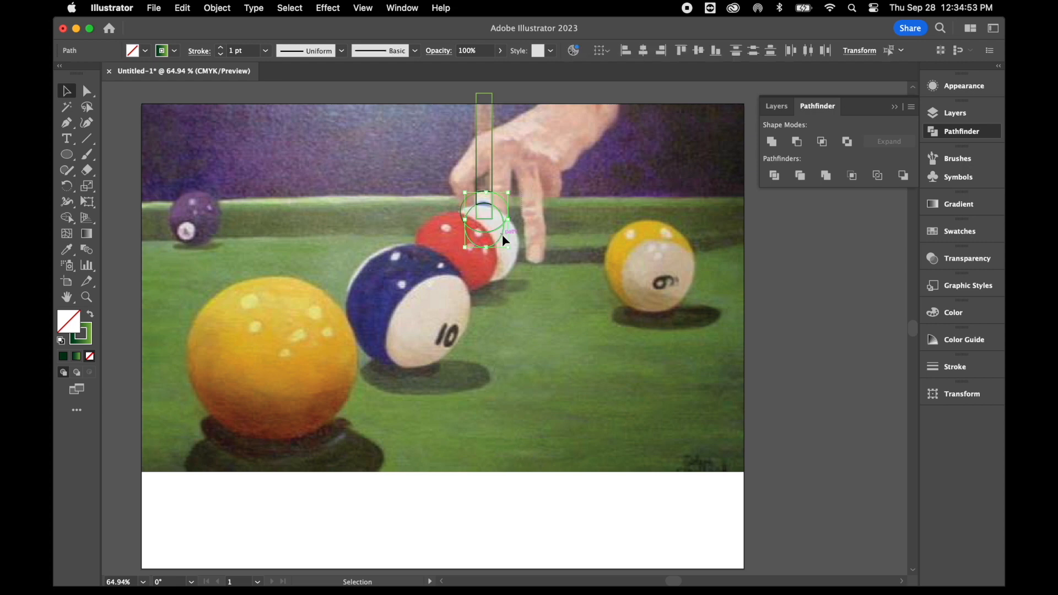
pyautogui.press('Delete')
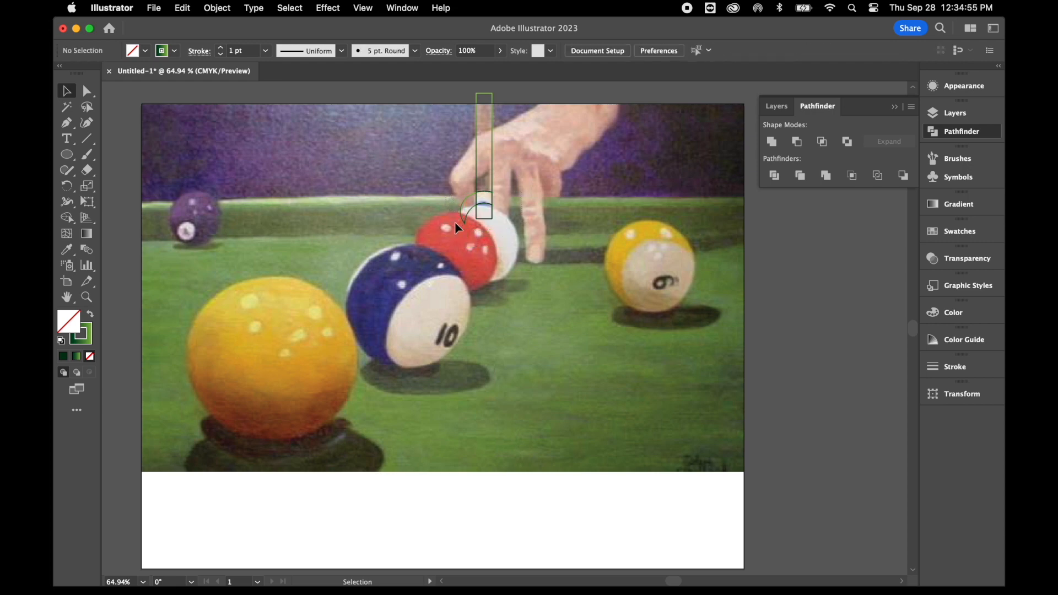
pyautogui.click(466, 240)
pyautogui.press('Delete')
# - Fill the cue's upper shaft with a linear gradient using tan sampled from the photo's cue, and delete its light green stop
pyautogui.click(492, 116)
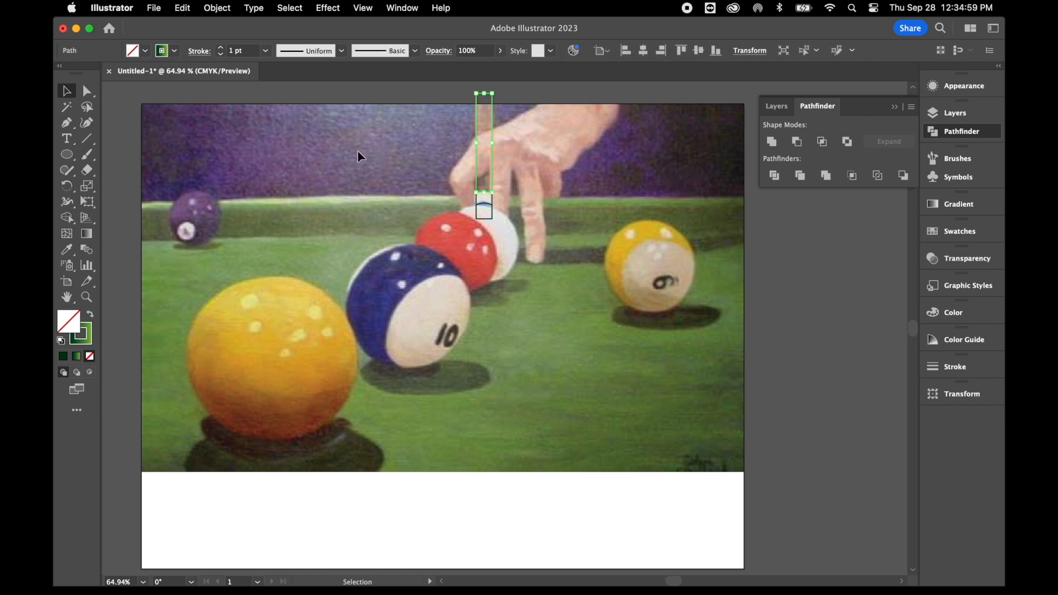
pyautogui.click(67, 249)
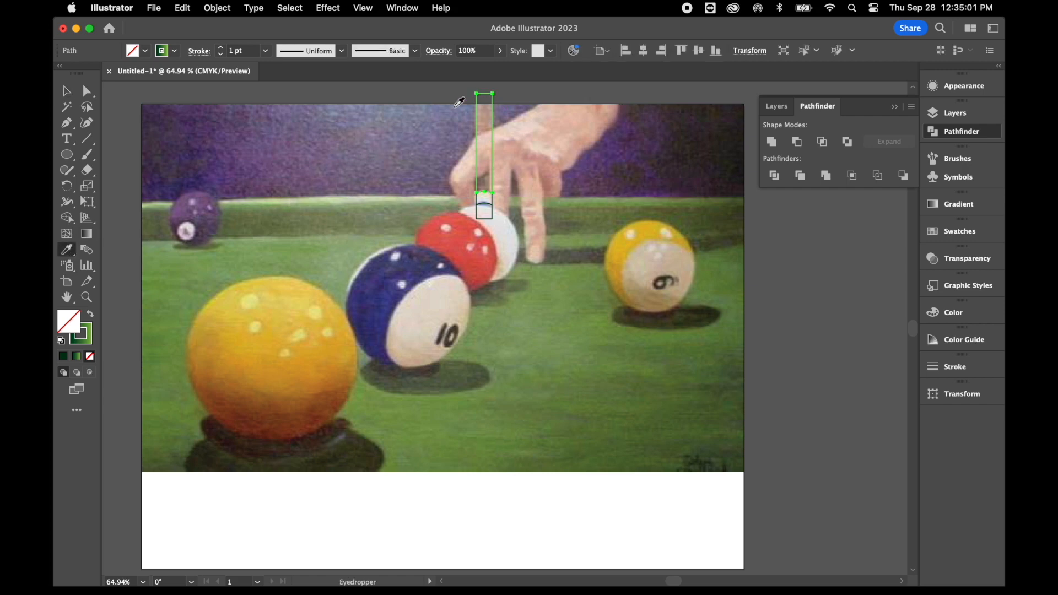
pyautogui.click(487, 112)
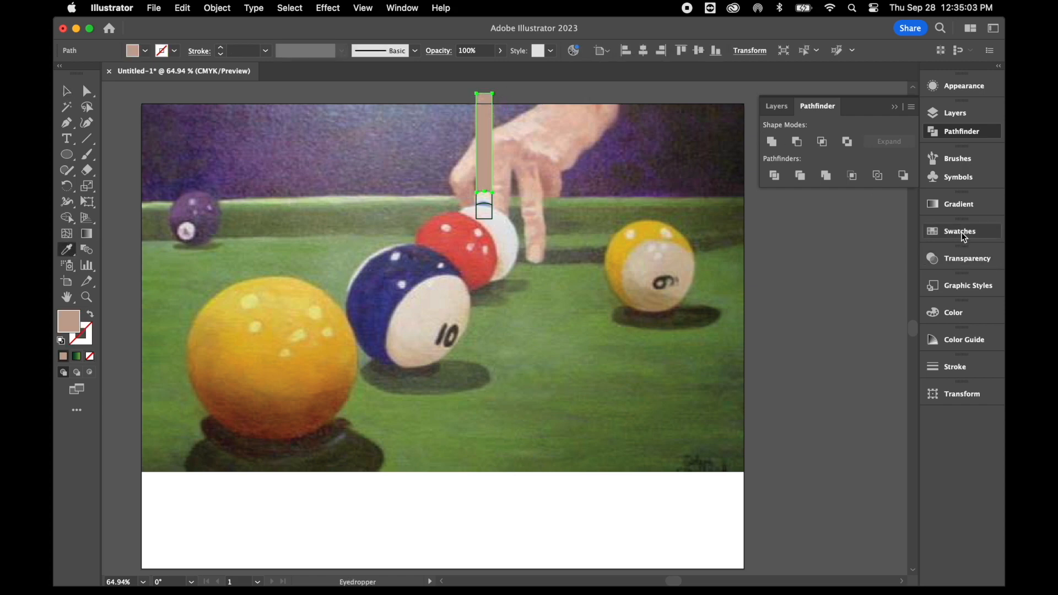
pyautogui.click(961, 209)
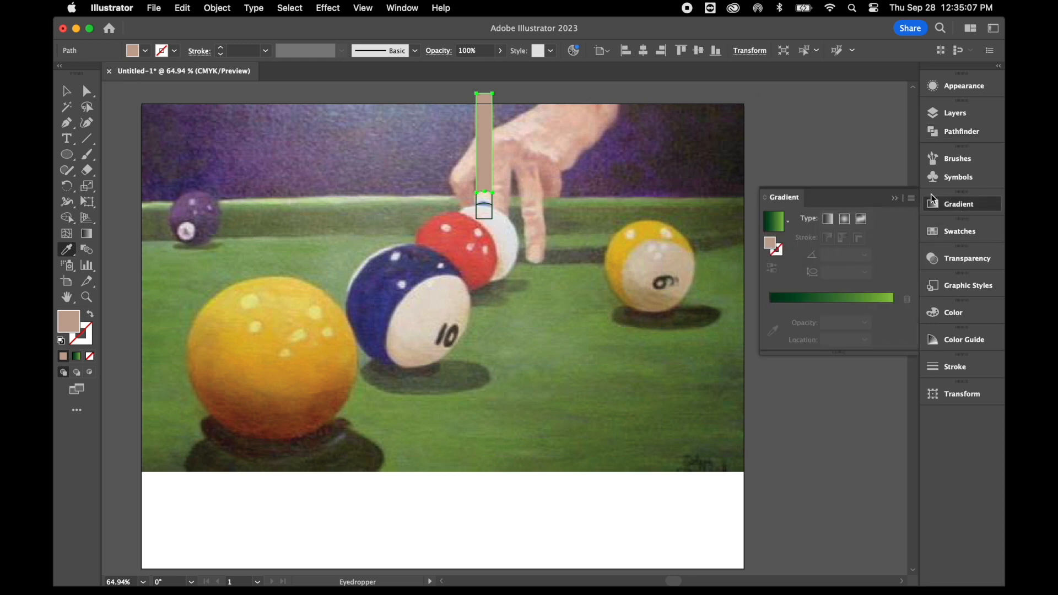
pyautogui.click(845, 308)
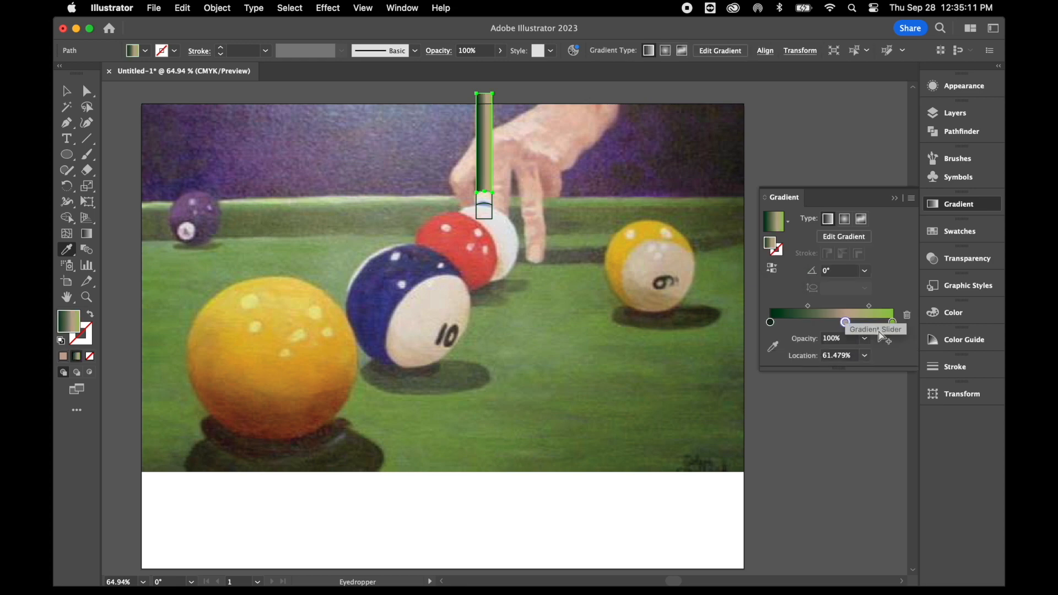
pyautogui.click(893, 323)
pyautogui.click(907, 315)
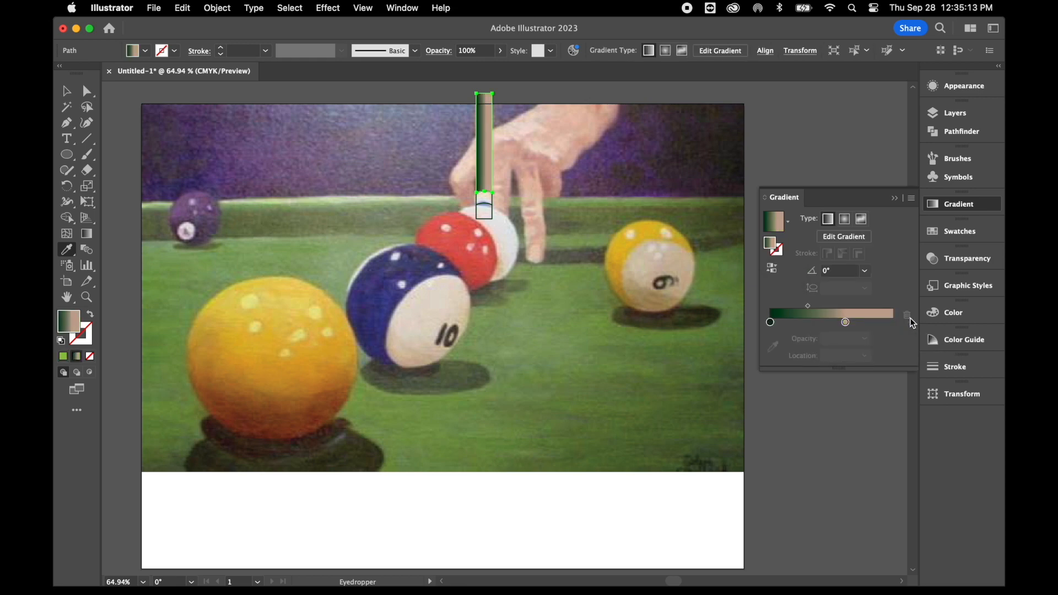
# - Recolor the shaft gradient's dark green stop dark brown and move the tan stop to 100%
pyautogui.doubleClick(770, 322)
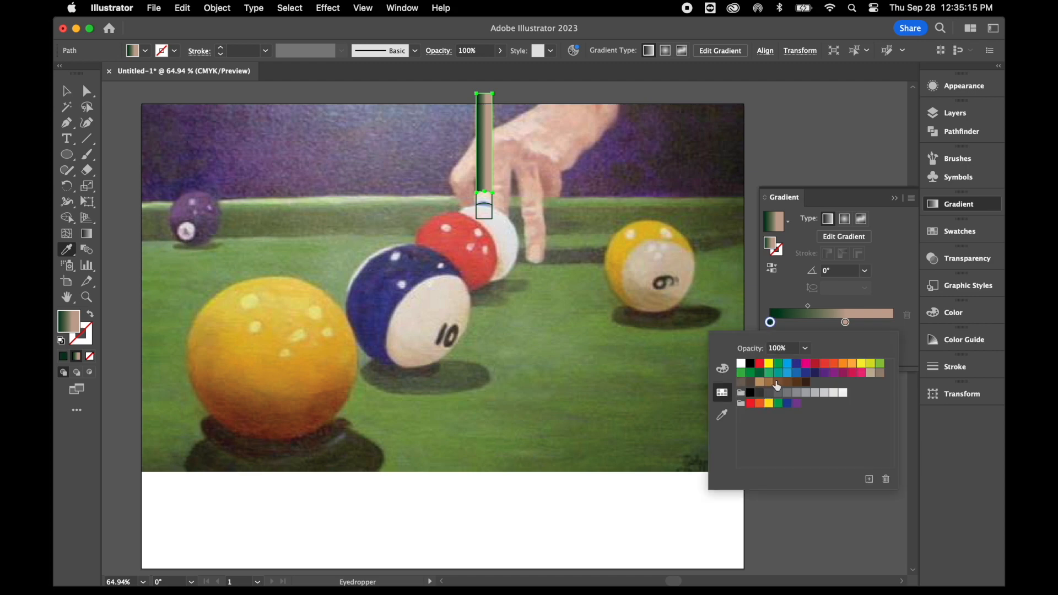
pyautogui.click(796, 383)
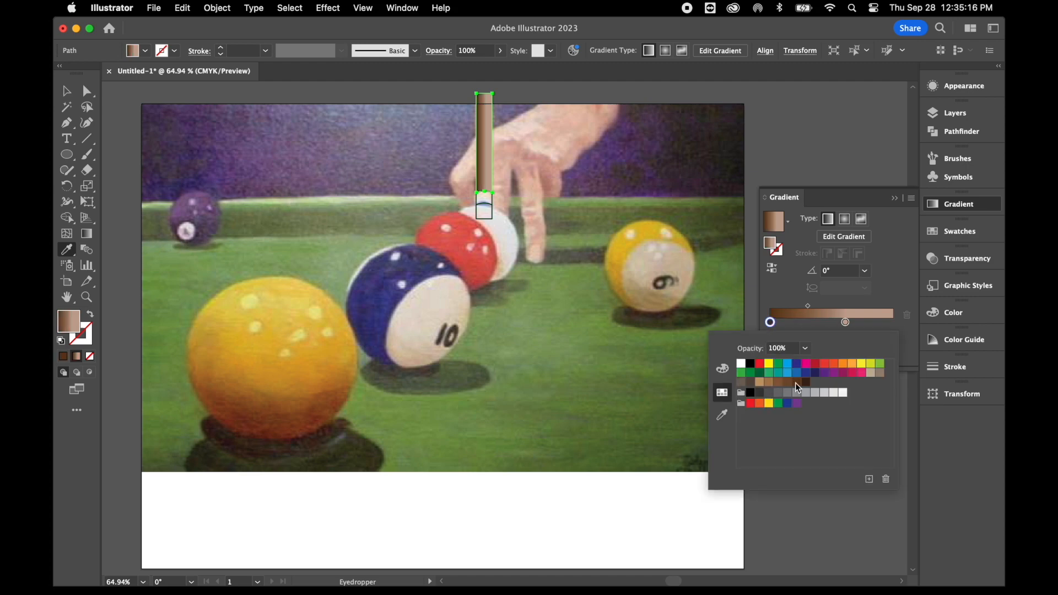
pyautogui.click(848, 324)
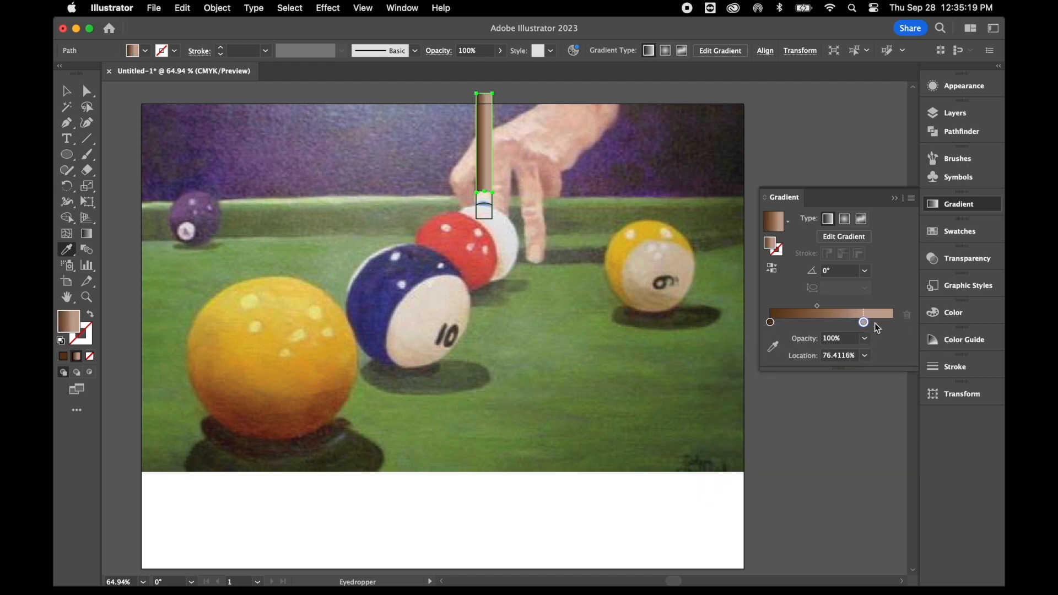
pyautogui.moveTo(851, 323); pyautogui.dragTo(896, 323)
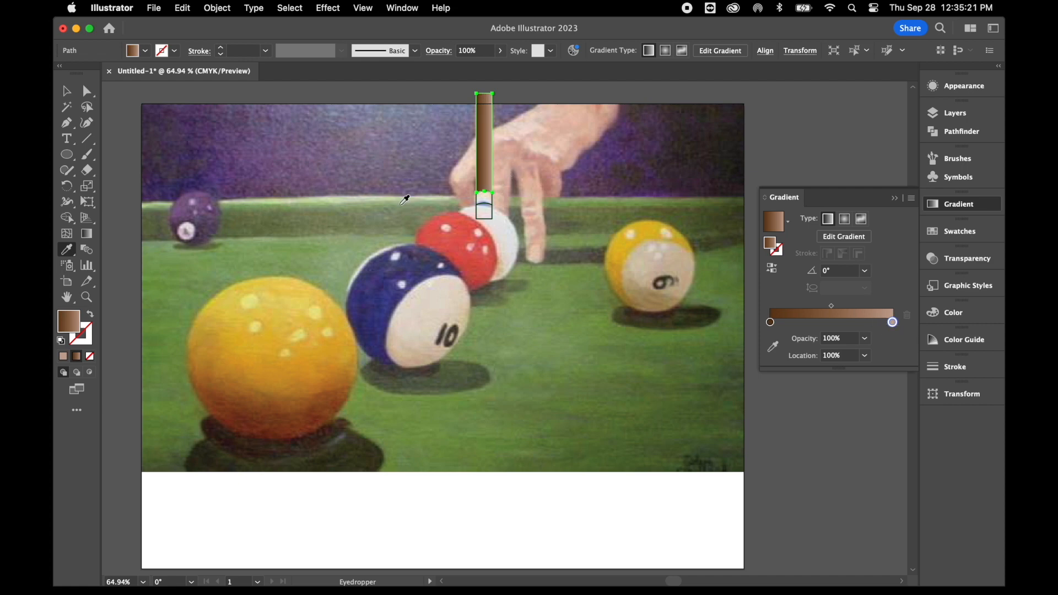
# - Fill the two small pieces at the cue's lower end with the same brown-to-tan gradient and remove their green stroke
pyautogui.click(66, 91)
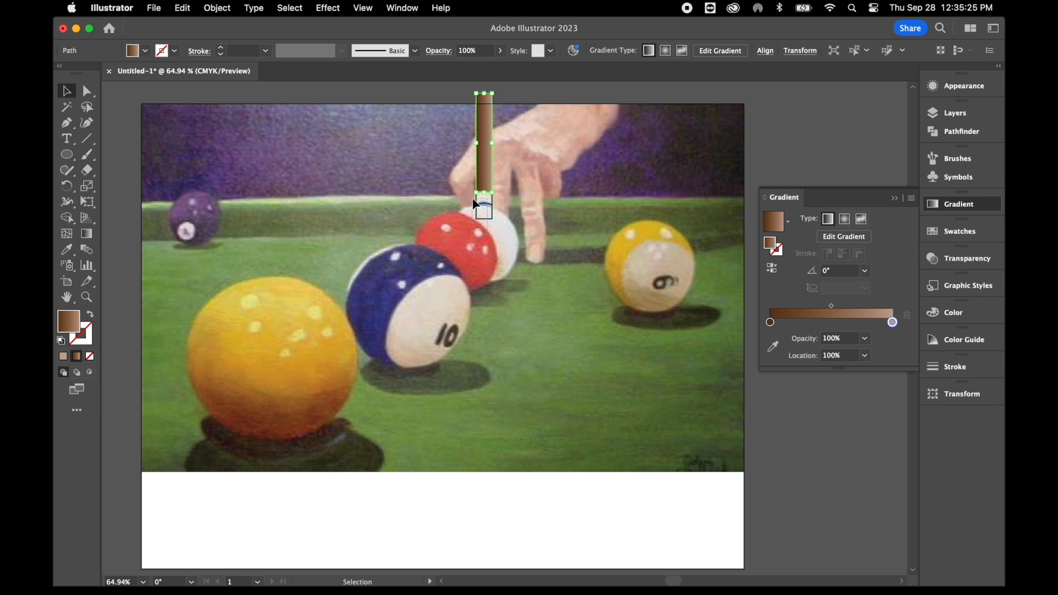
pyautogui.click(474, 203)
pyautogui.click(810, 300)
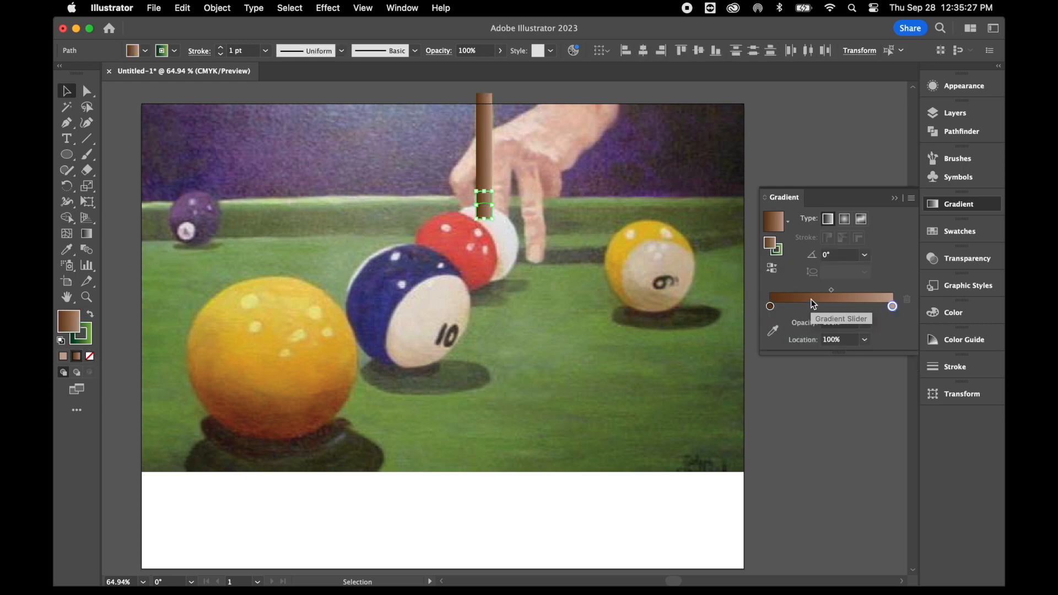
pyautogui.click(624, 227)
pyautogui.click(489, 202)
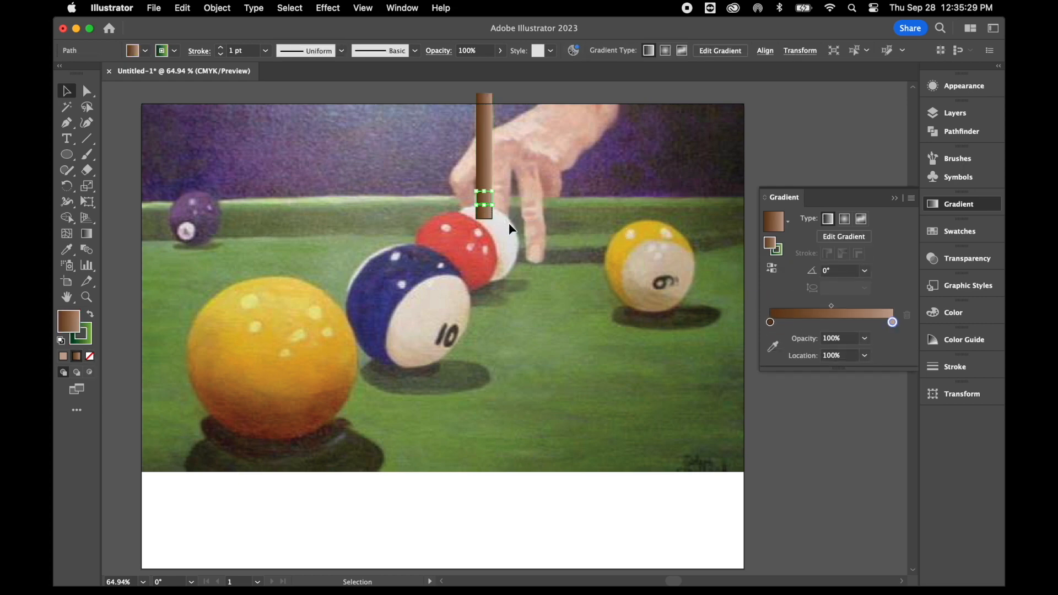
pyautogui.press('x')
pyautogui.click(89, 357)
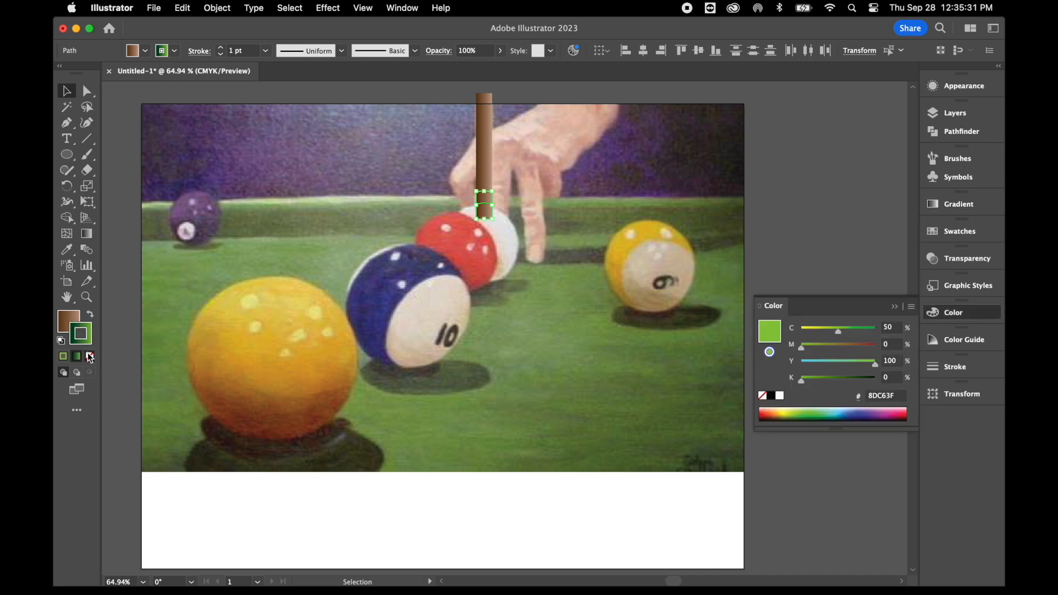
pyautogui.click(90, 357)
pyautogui.click(66, 320)
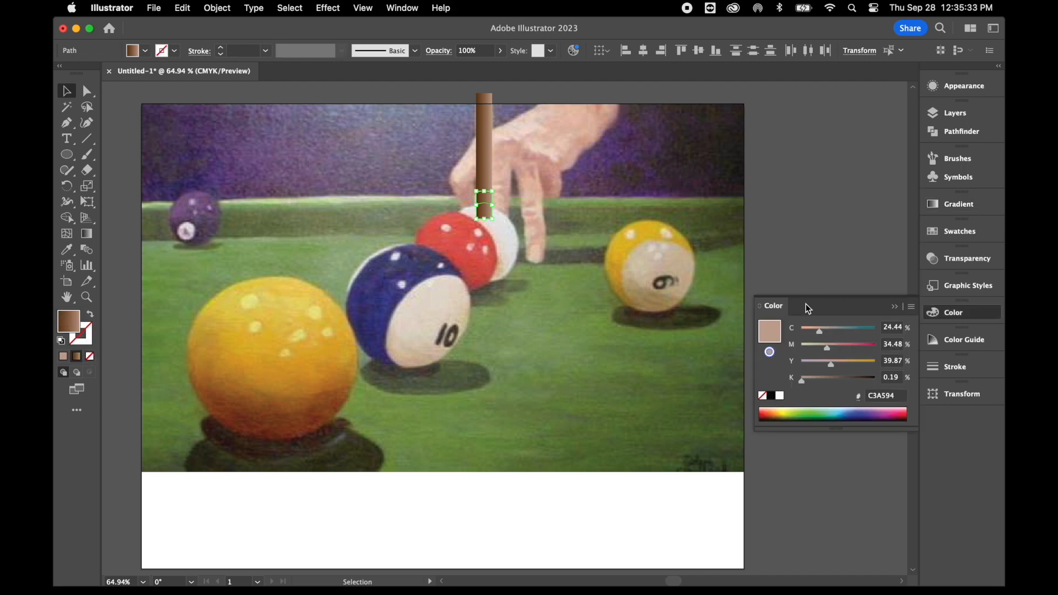
pyautogui.click(762, 203)
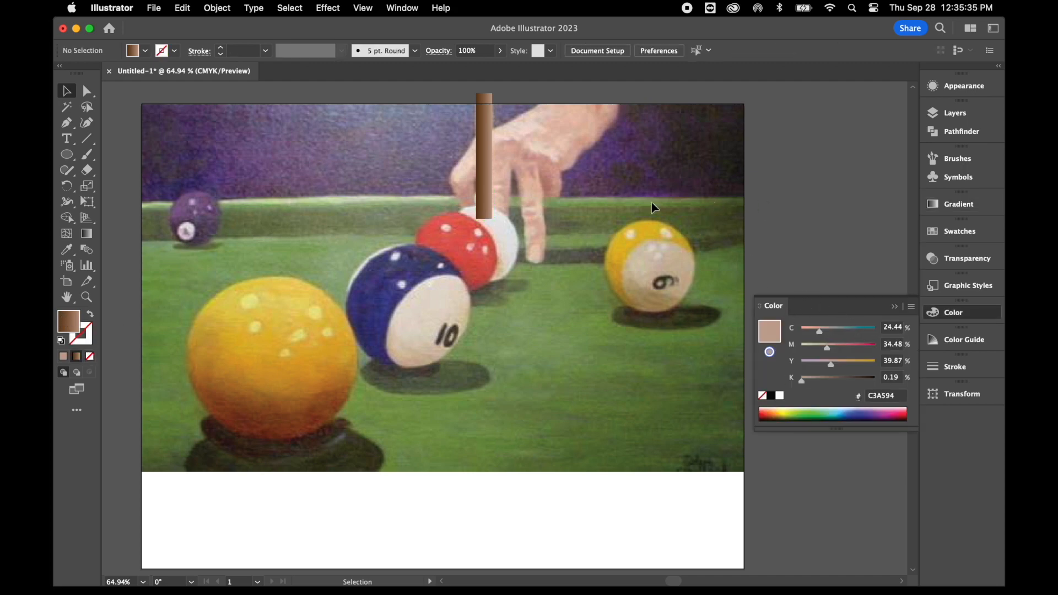
# - Recolor the tan gradient stop white on the small cue piece directly below the shaft
pyautogui.click(487, 203)
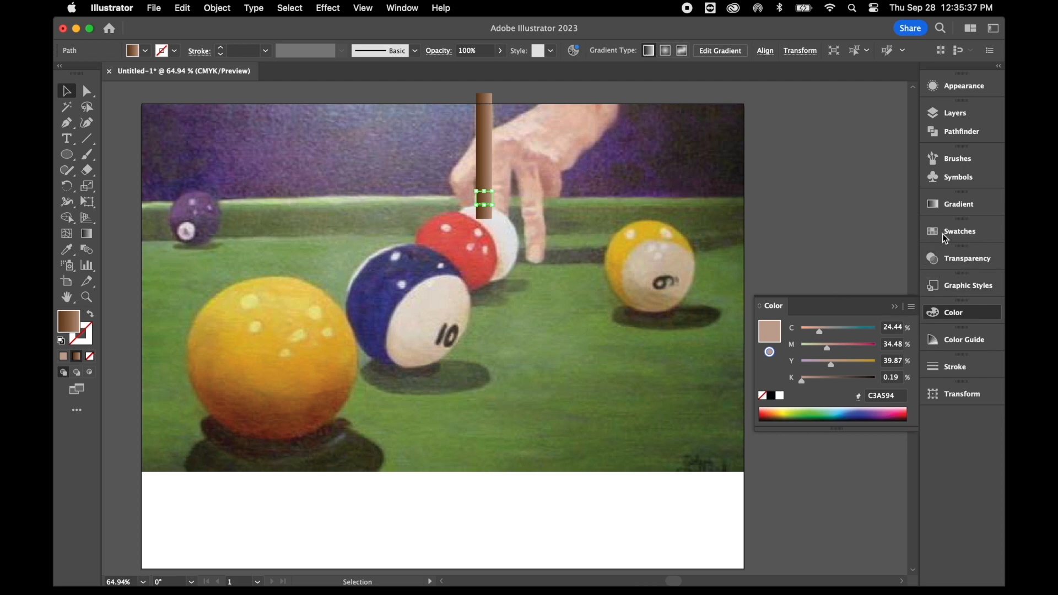
pyautogui.click(956, 203)
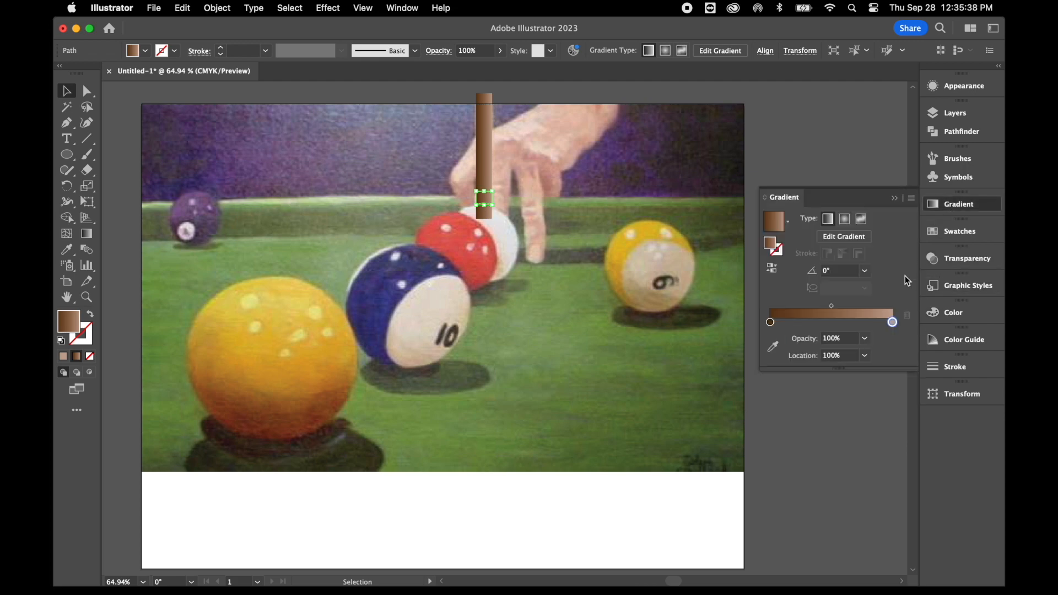
pyautogui.doubleClick(893, 323)
pyautogui.click(742, 364)
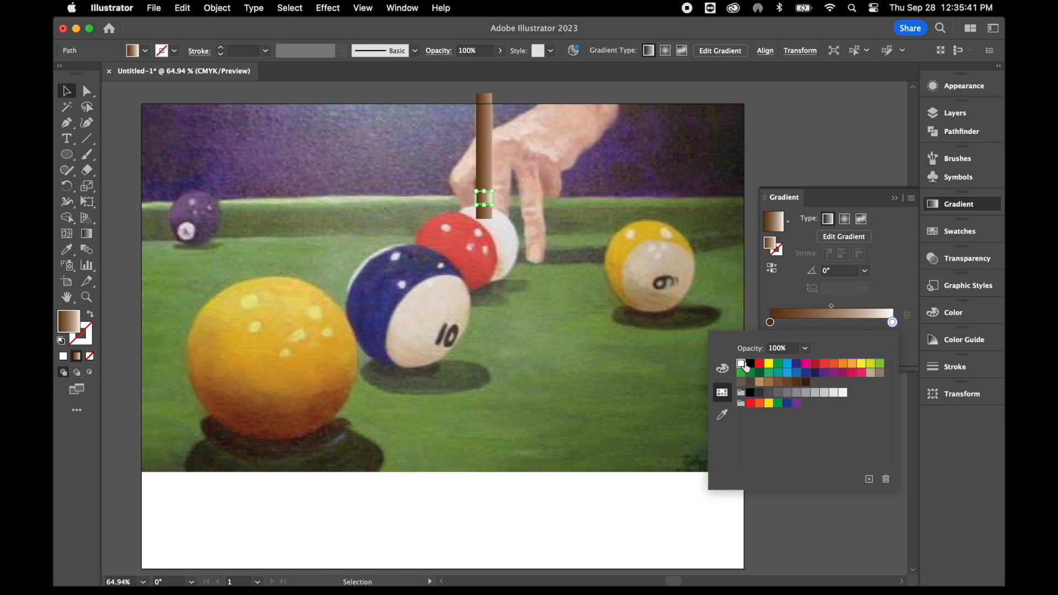
# - Recolor the brown gradient stop gray on the small piece below the shaft, and give the cue tip a dark-blue-to-light-blue gradient
pyautogui.doubleClick(770, 322)
pyautogui.click(789, 393)
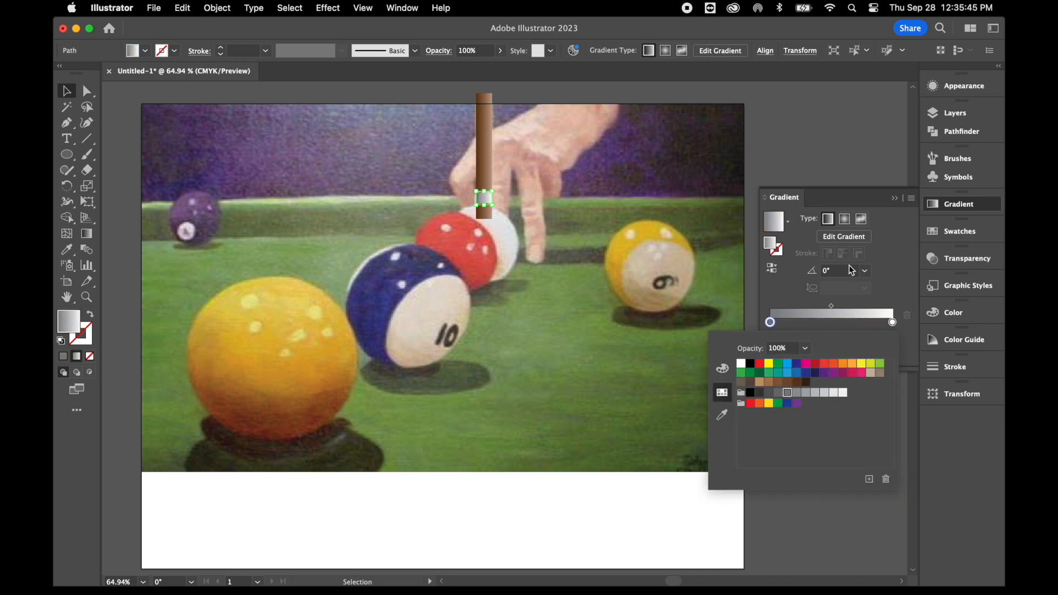
pyautogui.click(485, 215)
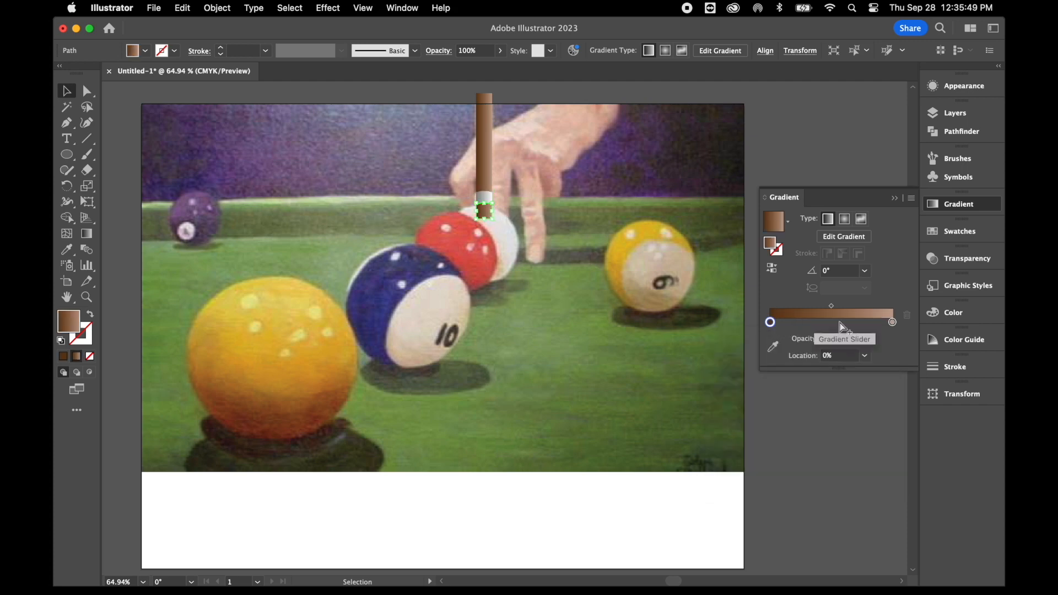
pyautogui.doubleClick(892, 322)
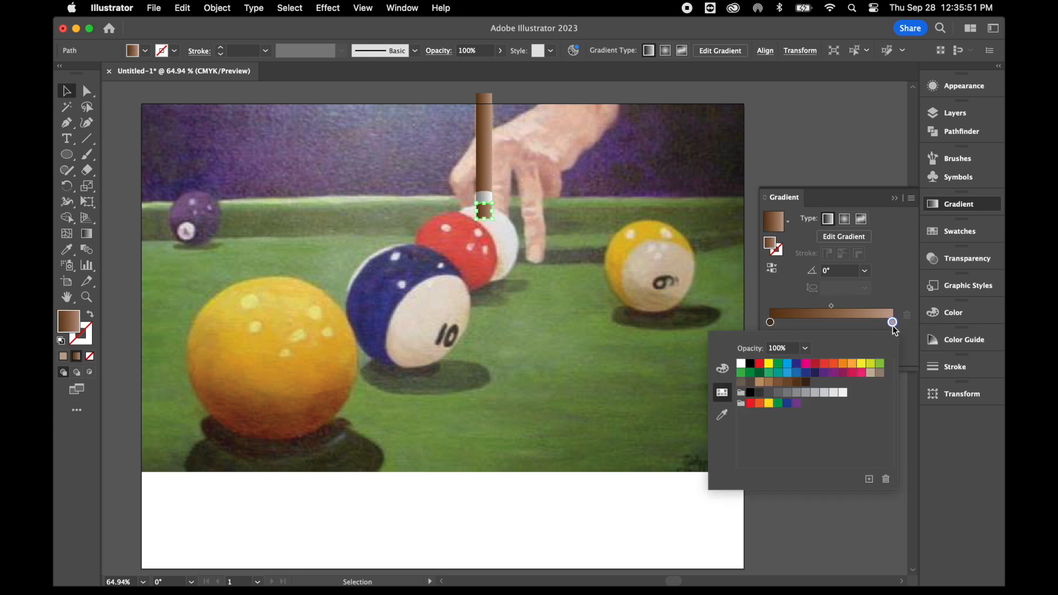
pyautogui.click(788, 364)
pyautogui.doubleClick(770, 323)
pyautogui.click(797, 365)
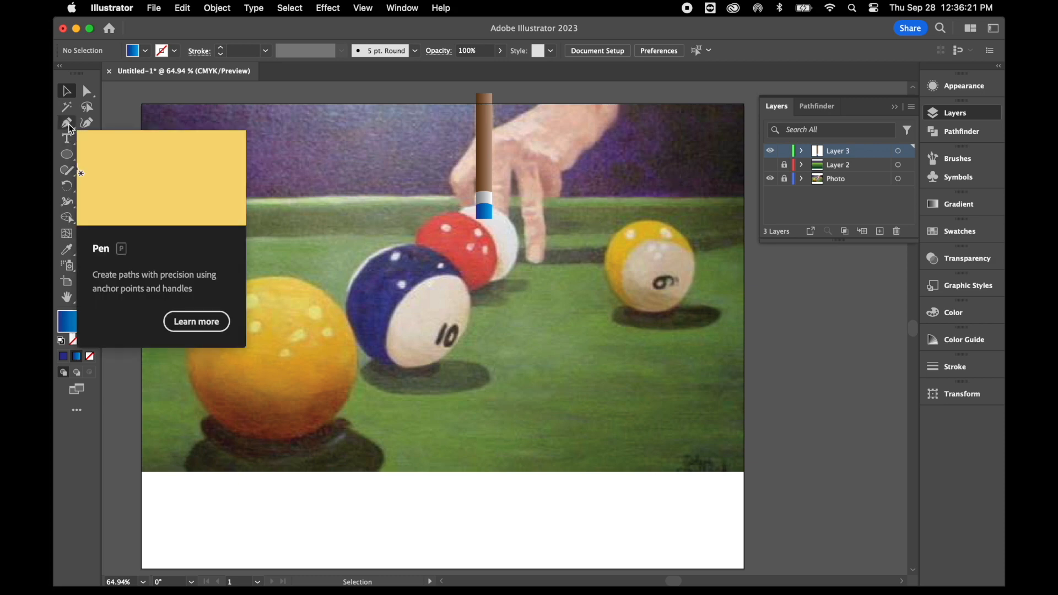
# - Trace the outline of the hand and its fingers around the cue with the Pen tool, using a stroke and no fill
pyautogui.press('p')
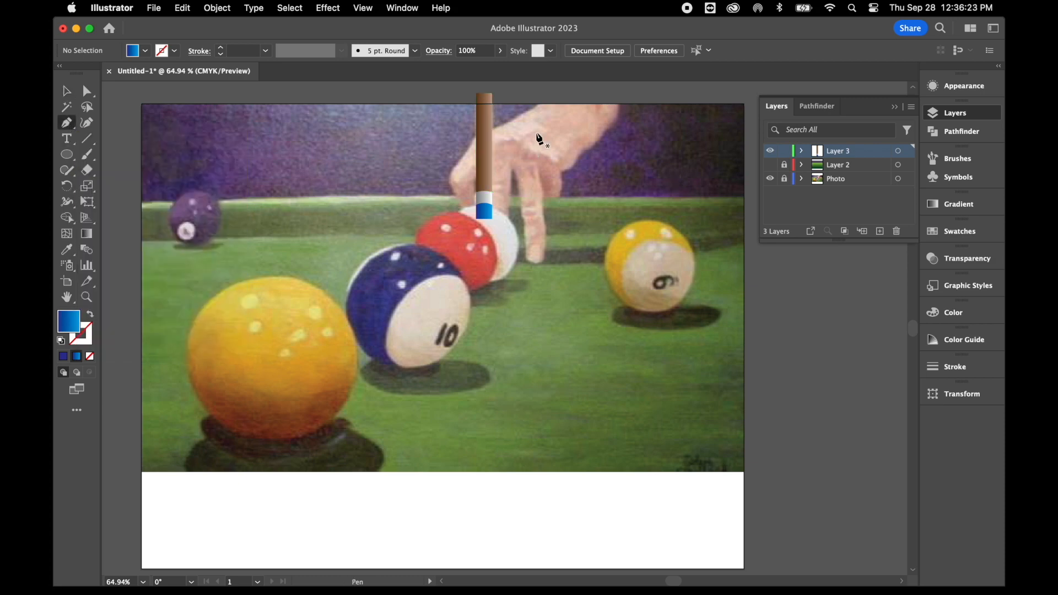
pyautogui.click(90, 318)
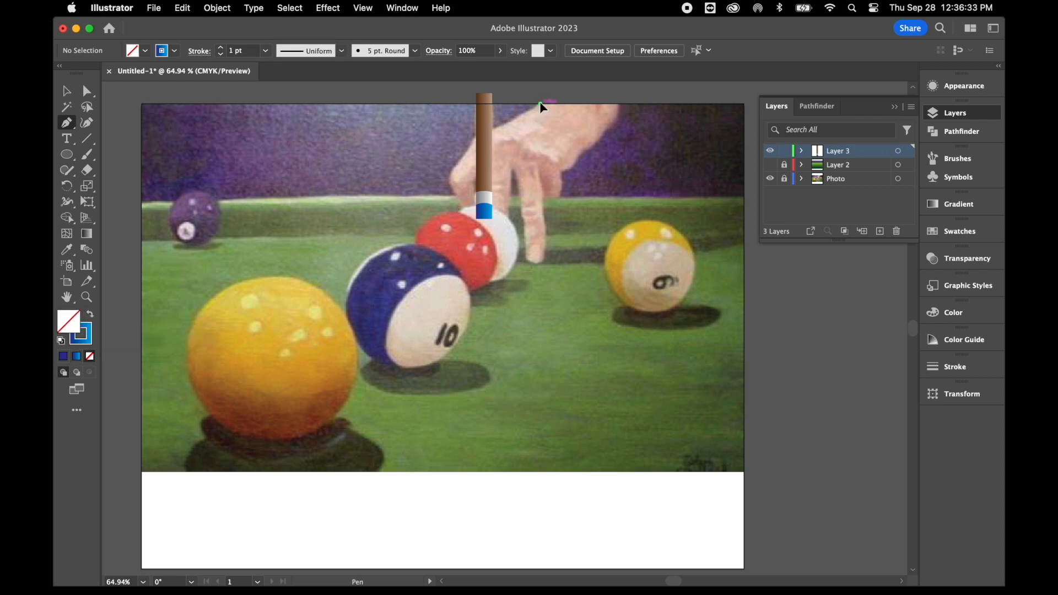
pyautogui.click(540, 104)
pyautogui.click(526, 114)
pyautogui.click(514, 119)
pyautogui.click(502, 123)
pyautogui.click(480, 132)
pyautogui.click(476, 144)
pyautogui.click(459, 165)
pyautogui.click(453, 176)
pyautogui.click(446, 182)
pyautogui.click(453, 191)
pyautogui.moveTo(460, 200); pyautogui.dragTo(461, 202)
pyautogui.click(463, 211)
pyautogui.click(476, 210)
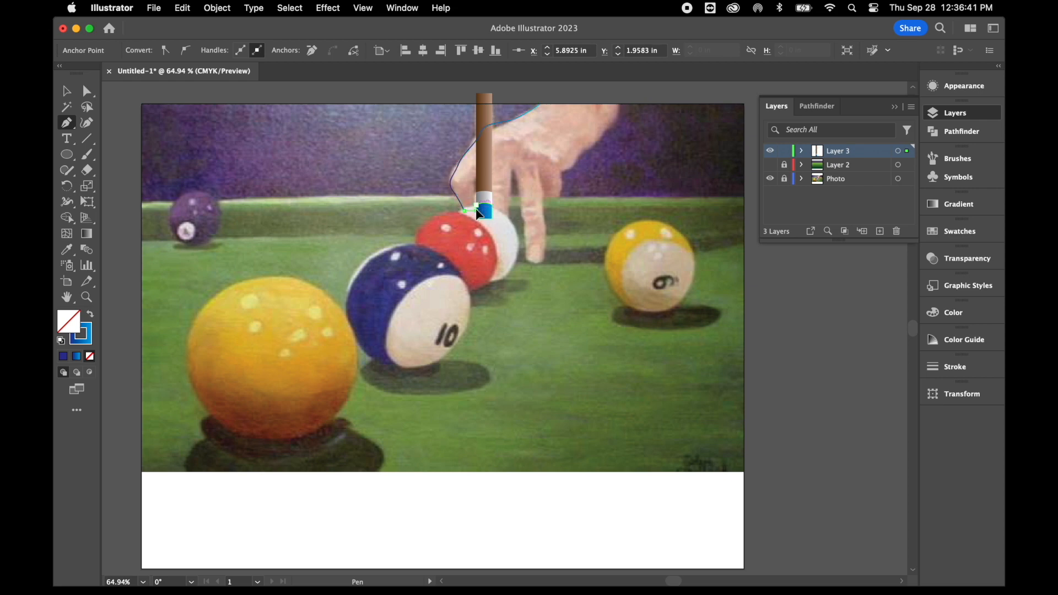
pyautogui.click(478, 183)
pyautogui.moveTo(480, 183); pyautogui.dragTo(491, 176)
pyautogui.click(491, 191)
pyautogui.click(489, 210)
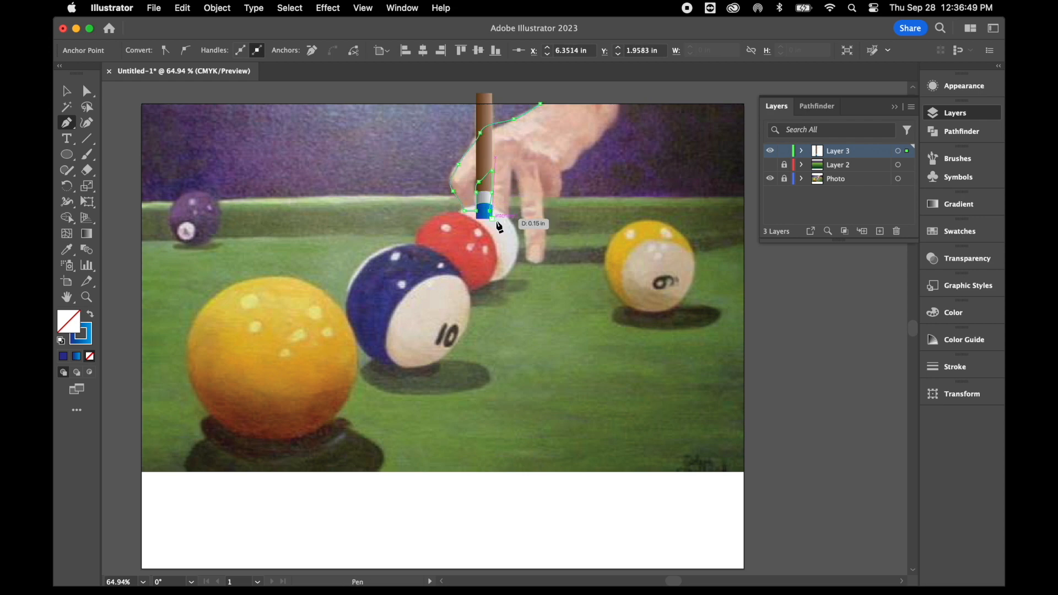
pyautogui.click(509, 226)
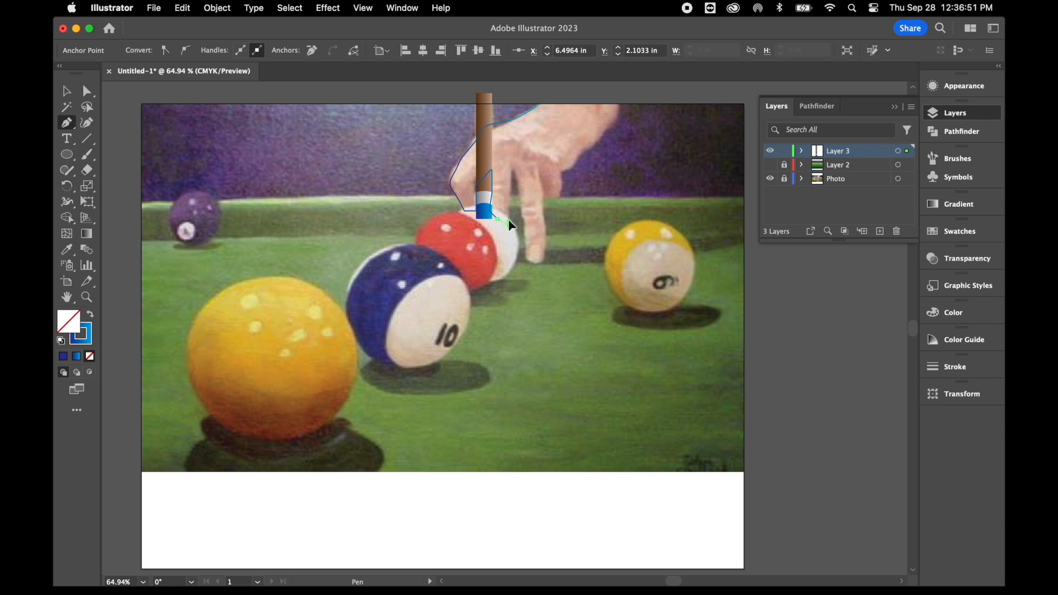
pyautogui.moveTo(510, 198); pyautogui.dragTo(526, 260)
pyautogui.keyDown('super'); pyautogui.click(515, 179); pyautogui.keyUp('super')
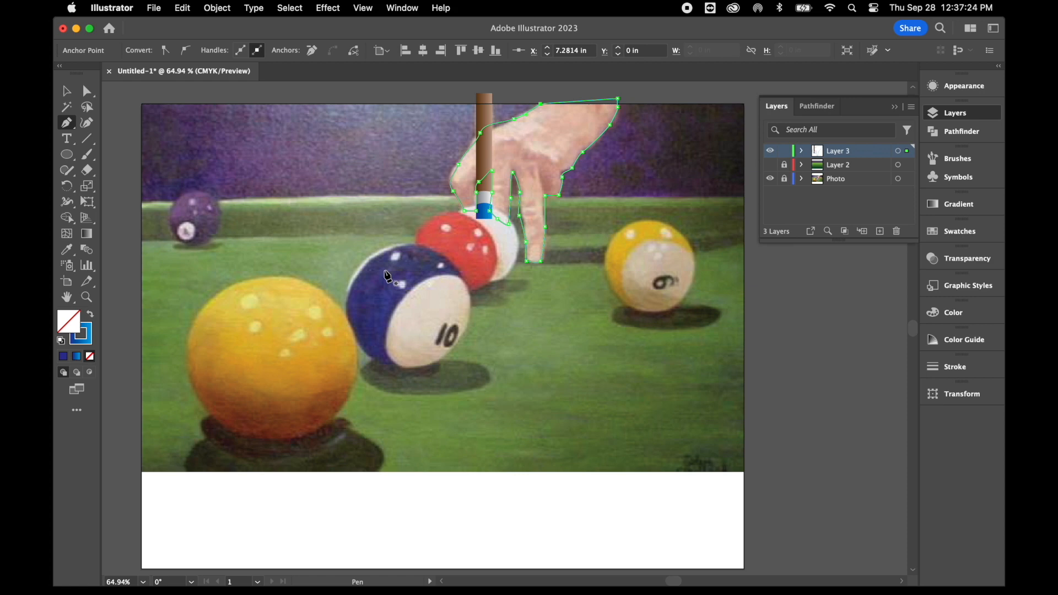
# - Trace the hand's shaded areas with the Pen tool: an arched shape across the knuckles and small shapes on the fingers
pyautogui.click(507, 142)
pyautogui.moveTo(477, 159); pyautogui.dragTo(472, 169)
pyautogui.click(464, 181)
pyautogui.click(464, 193)
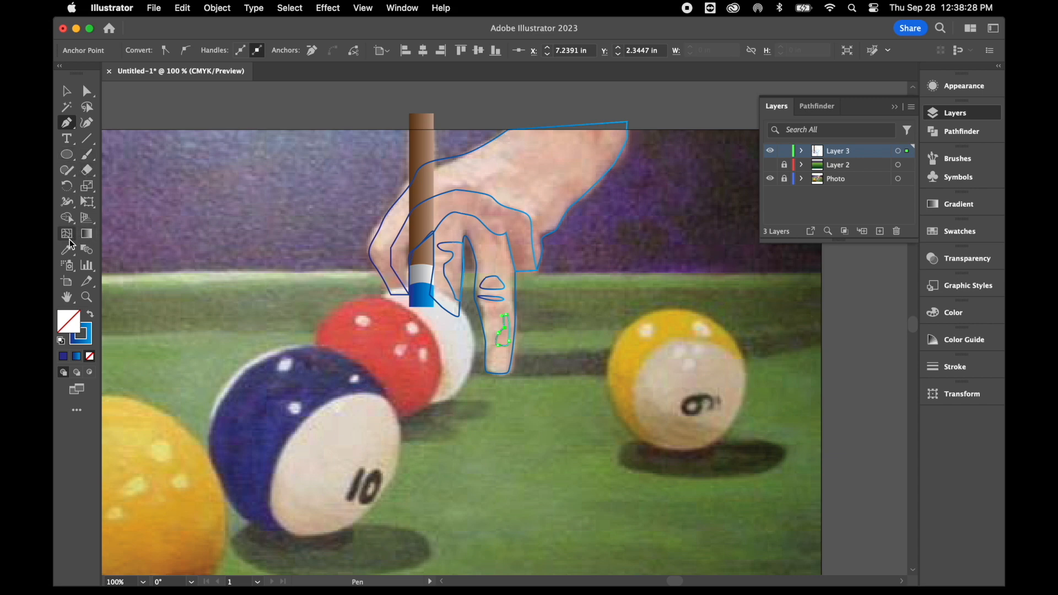
# - Fill all the shading shapes on the hand with the darker skin tone sampled from the photo's knuckles
pyautogui.click(67, 90)
pyautogui.click(512, 200)
pyautogui.click(507, 202)
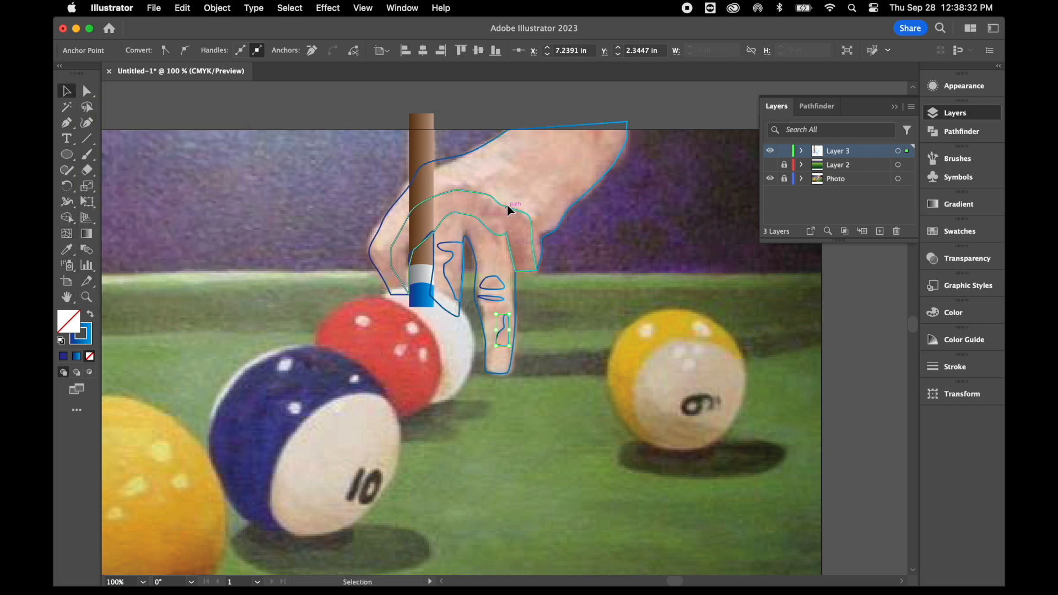
pyautogui.keyDown('shift'); pyautogui.click(449, 248); pyautogui.keyUp('shift')
pyautogui.keyDown('shift'); pyautogui.click(496, 278); pyautogui.keyUp('shift')
pyautogui.keyDown('shift'); pyautogui.click(492, 298); pyautogui.keyUp('shift')
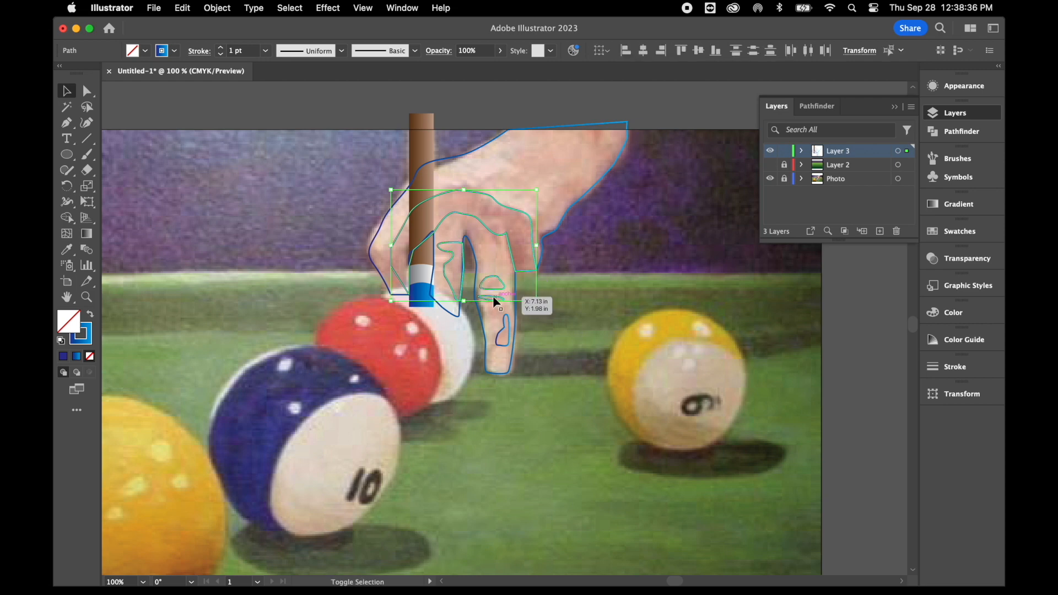
pyautogui.keyDown('shift'); pyautogui.click(502, 329); pyautogui.keyUp('shift')
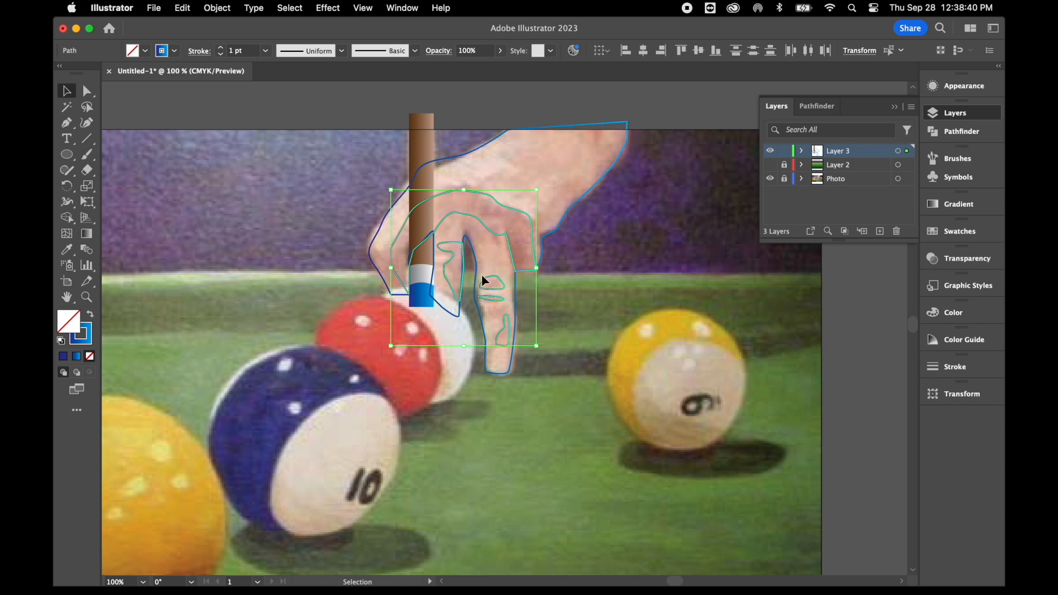
pyautogui.click(67, 249)
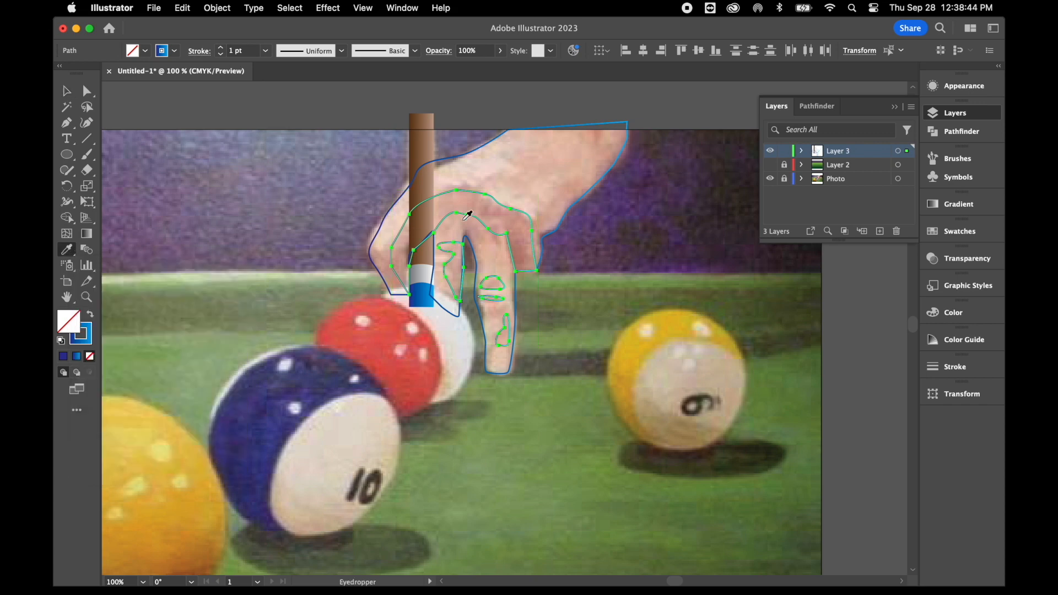
pyautogui.click(494, 218)
# - Fill the hand outline with the light pink skin tone sampled from the back of the hand in the photo
pyautogui.click(67, 91)
pyautogui.click(463, 159)
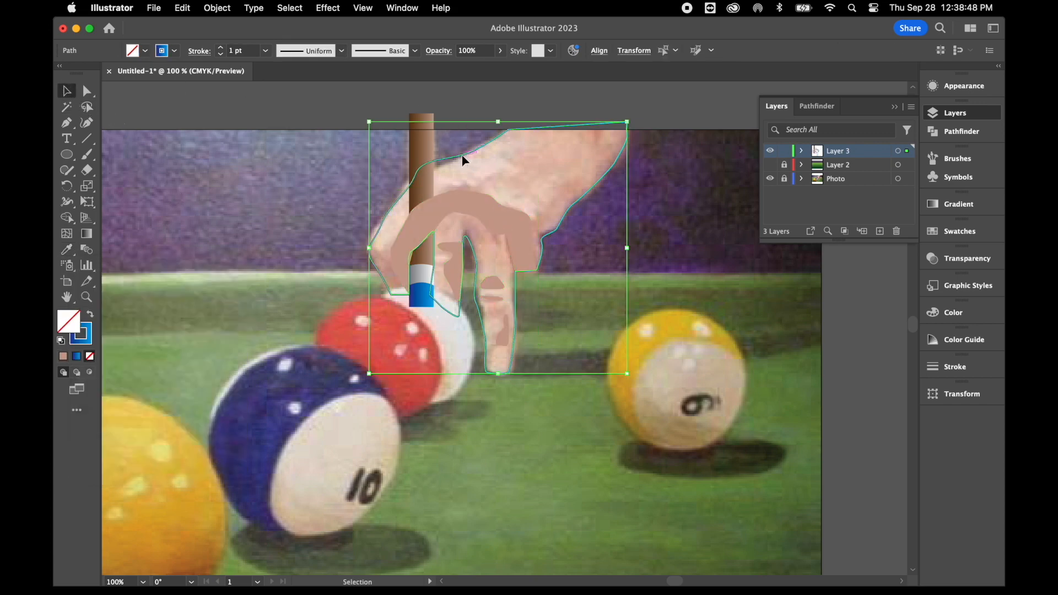
pyautogui.click(67, 249)
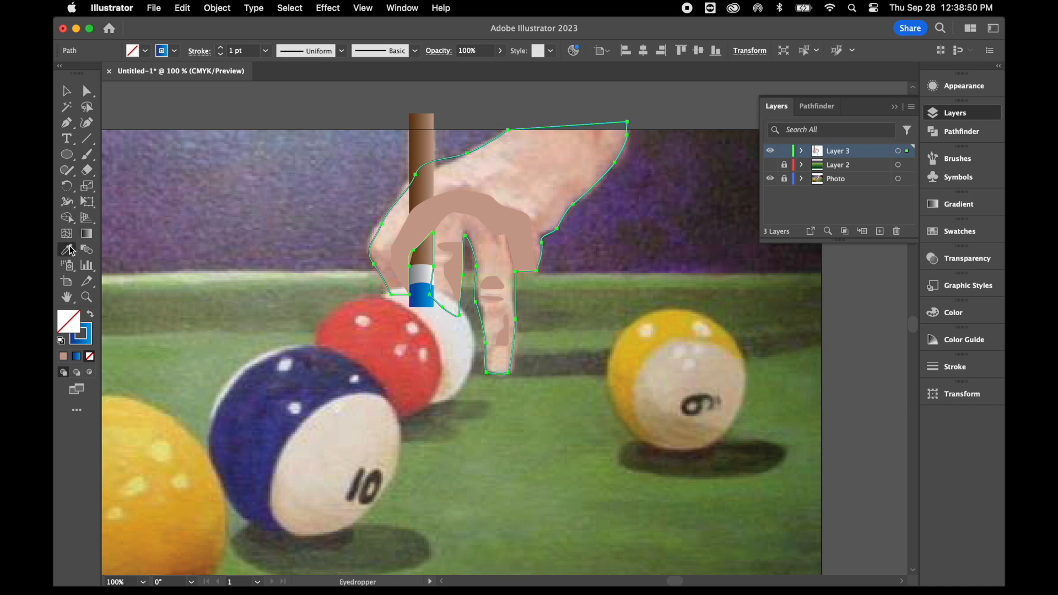
pyautogui.click(495, 162)
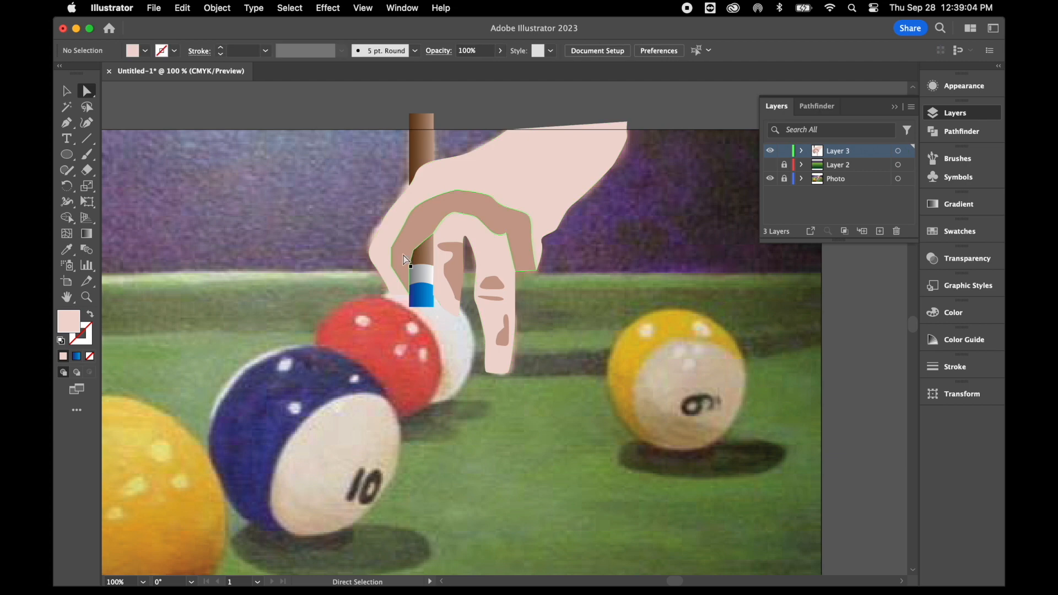
# - Hide Layer 3 and add a new layer named Balls
pyautogui.scroll(-4, 442, 393)
pyautogui.hscroll(-3, 442, 394)
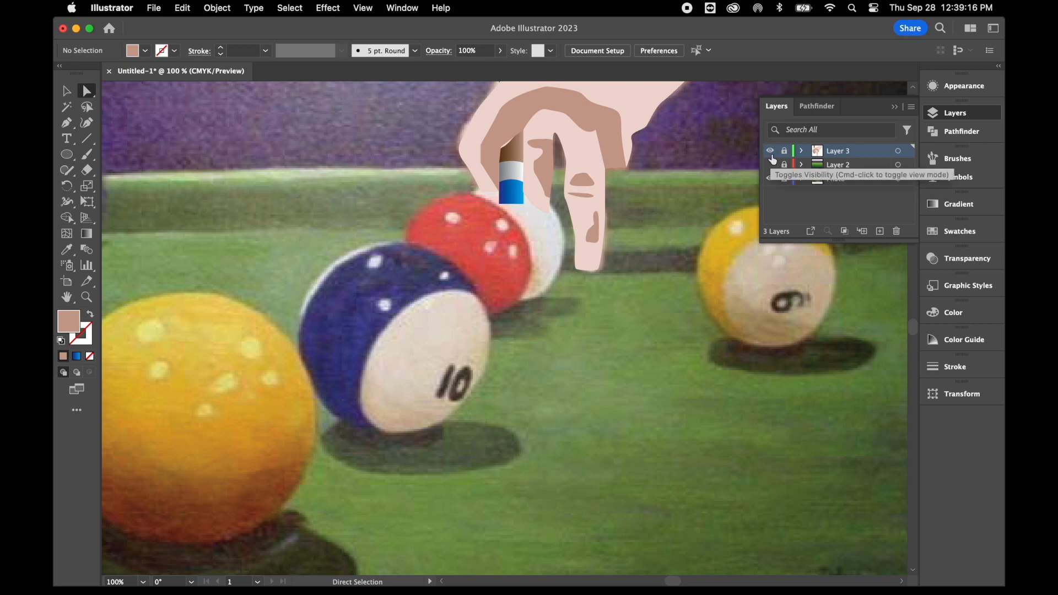
pyautogui.click(771, 151)
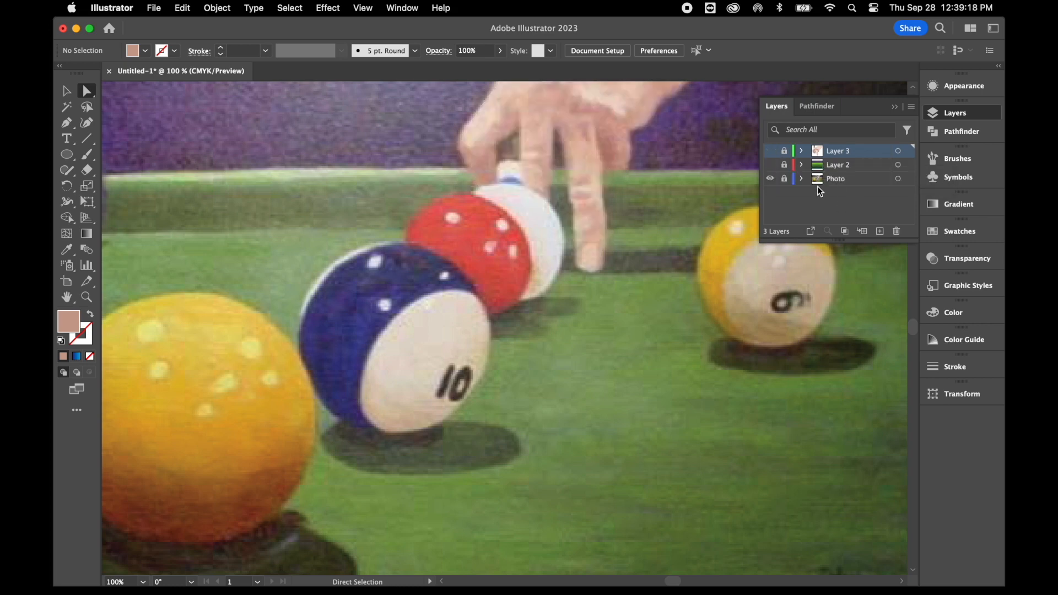
pyautogui.click(880, 232)
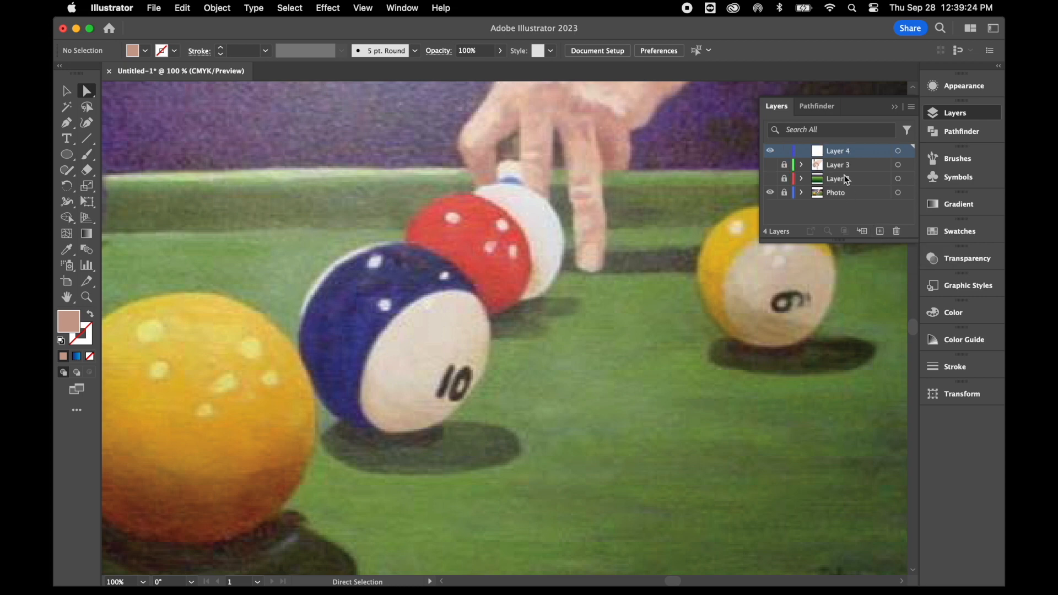
pyautogui.doubleClick(846, 153)
pyautogui.write('Balls')
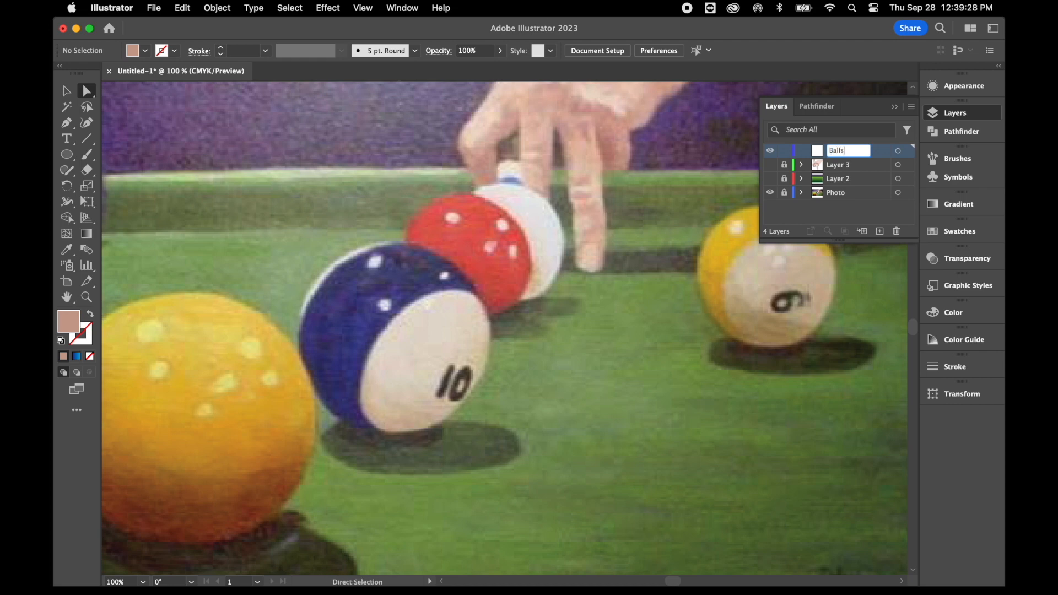
pyautogui.press('Return')
# - Rename Layer 3 as Hand and Layer 2 as Background
pyautogui.doubleClick(838, 167)
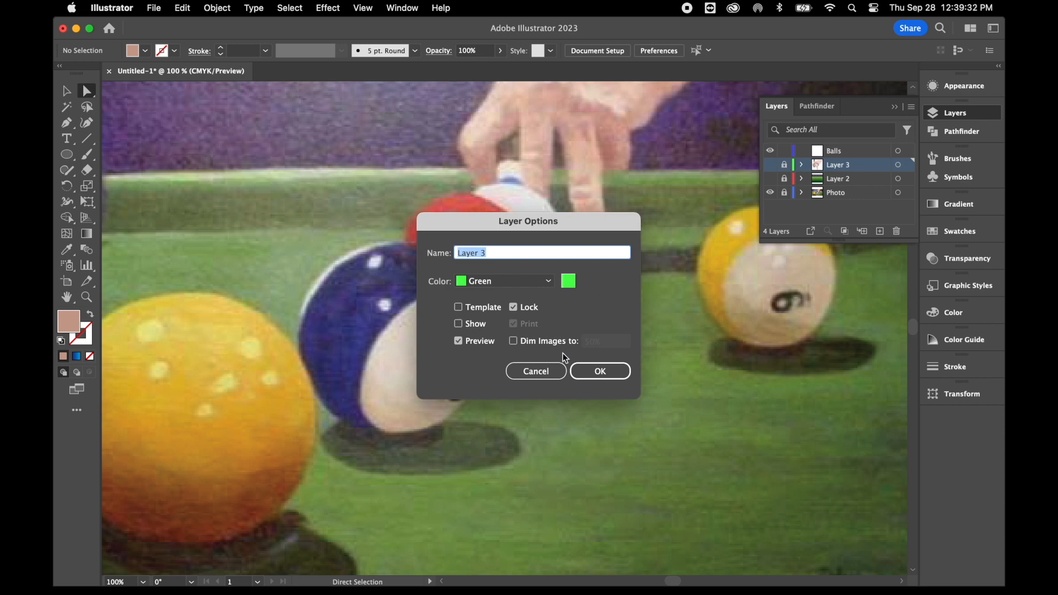
pyautogui.write('Ha')
pyautogui.write('nd')
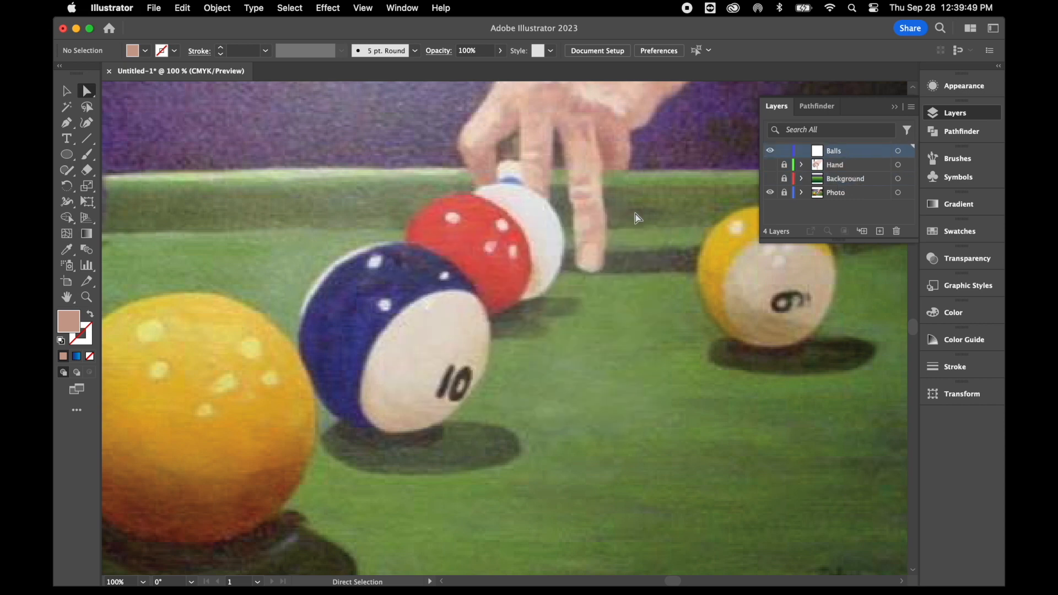
# - Draw a wide, flat ellipse on the Balls layer over the shadow beneath the large yellow ball
pyautogui.press('super+minus')
pyautogui.press('super+minus')
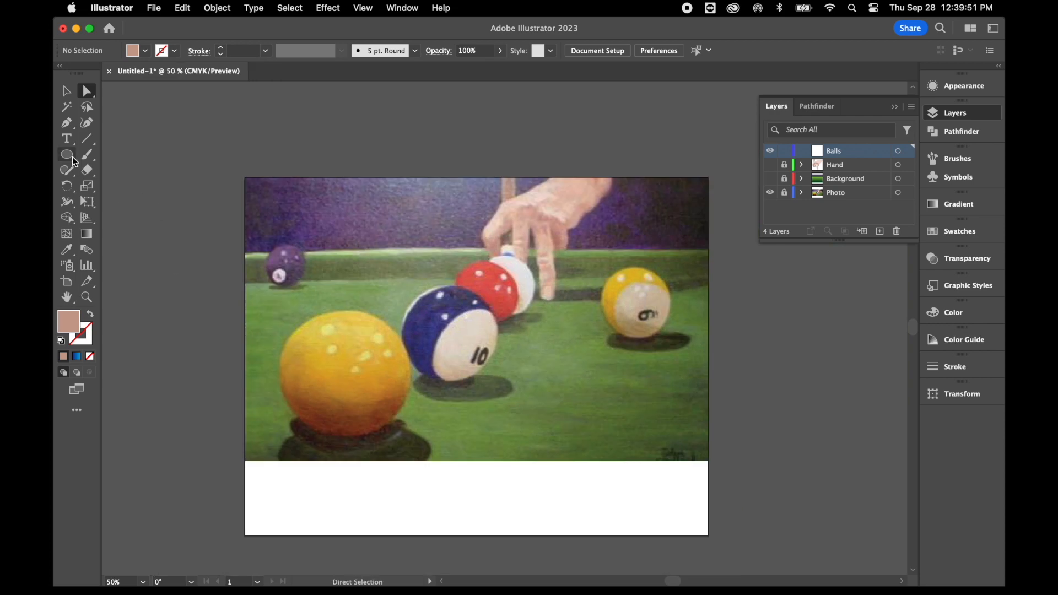
pyautogui.click(70, 155)
pyautogui.moveTo(337, 438); pyautogui.dragTo(413, 455)
pyautogui.moveTo(417, 372); pyautogui.dragTo(507, 400)
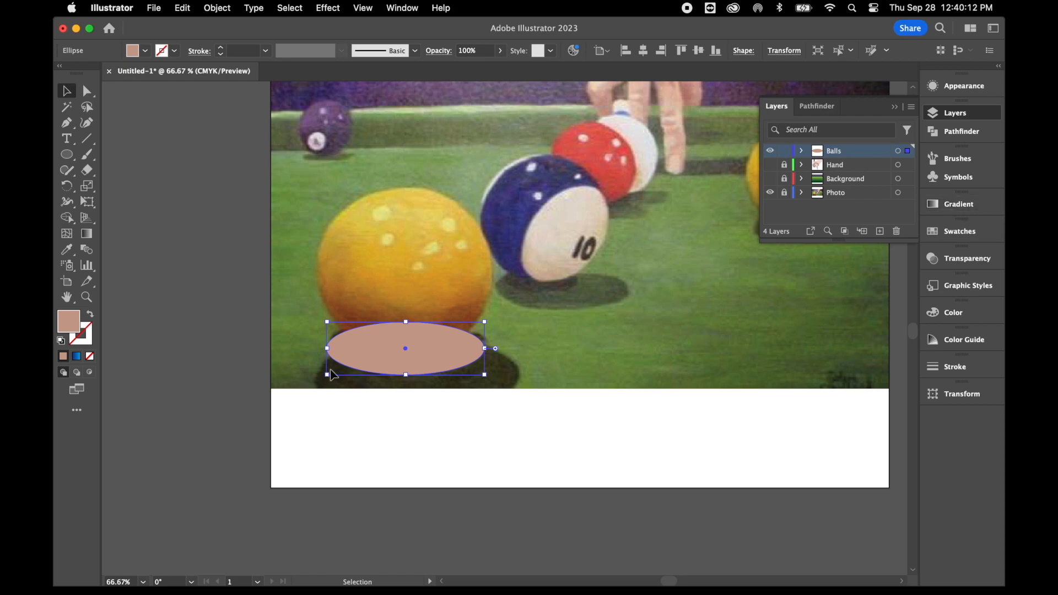
# - Fill the shadow ellipse with a radial gradient running from black at the center to light gray at the edge
pyautogui.click(956, 207)
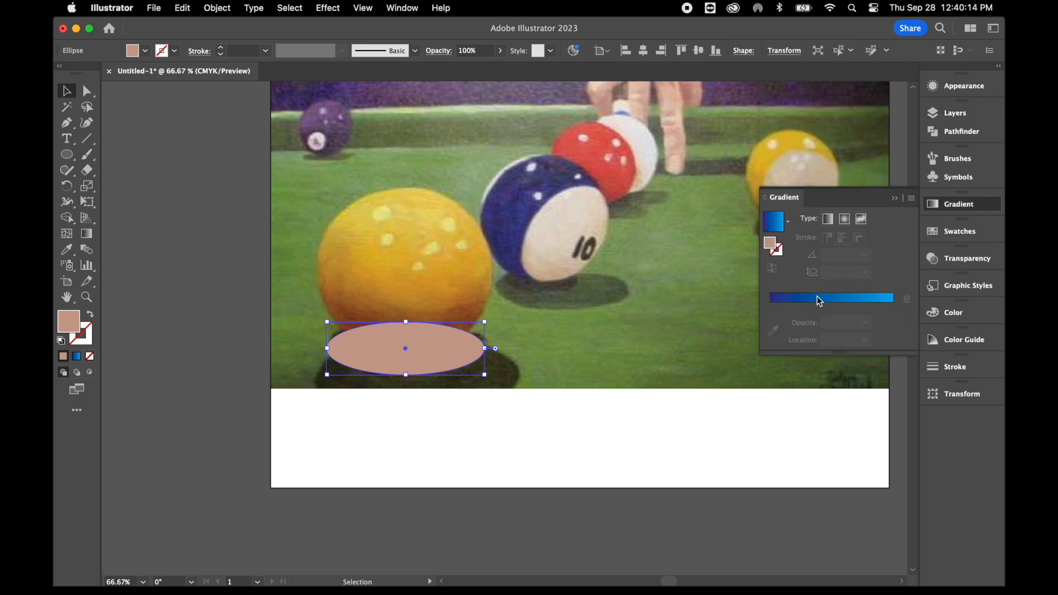
pyautogui.click(819, 299)
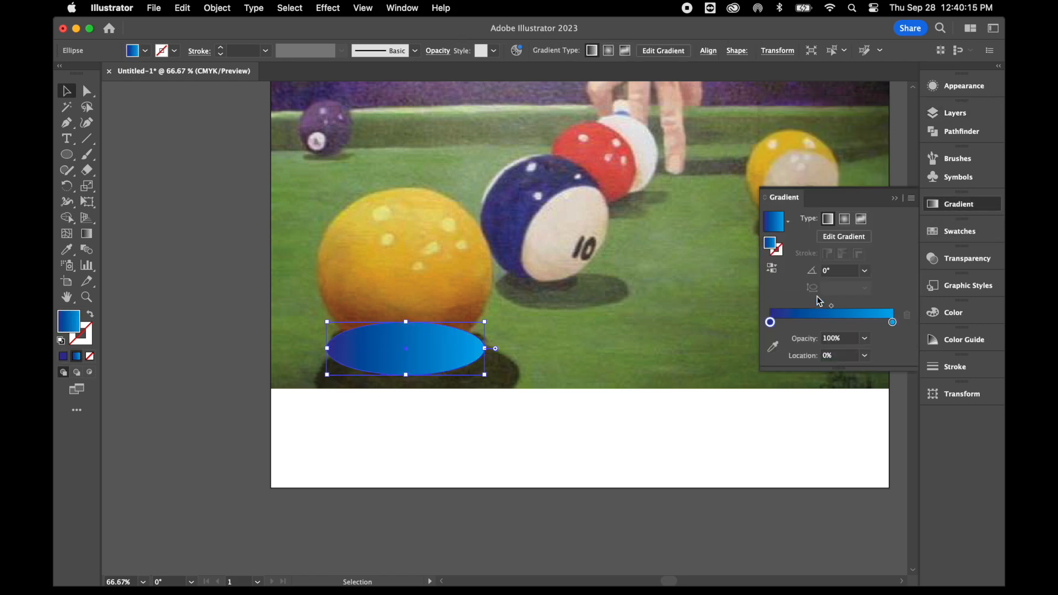
pyautogui.click(846, 220)
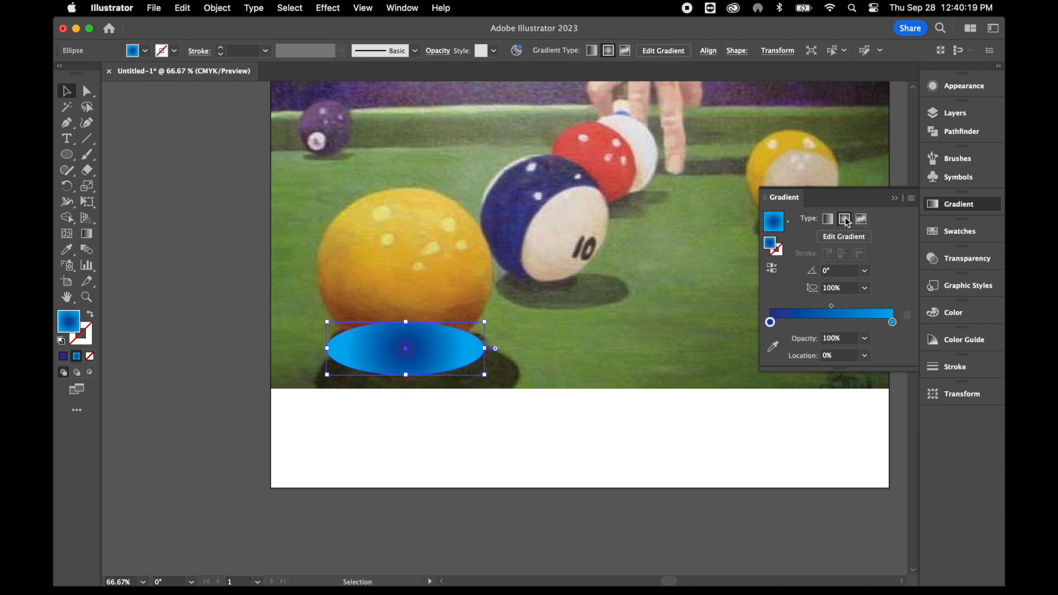
pyautogui.doubleClick(771, 323)
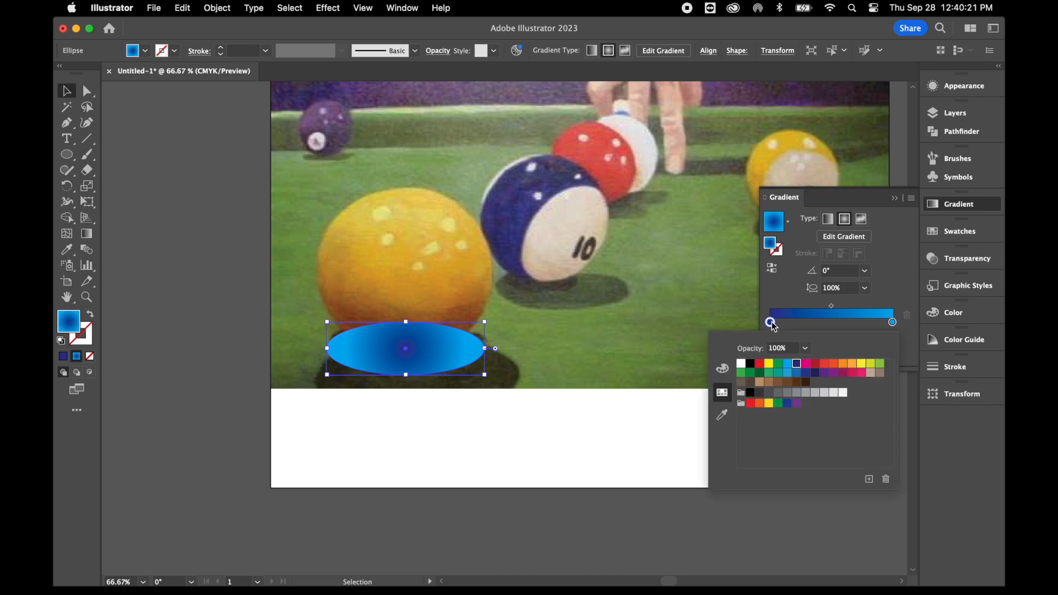
pyautogui.click(750, 393)
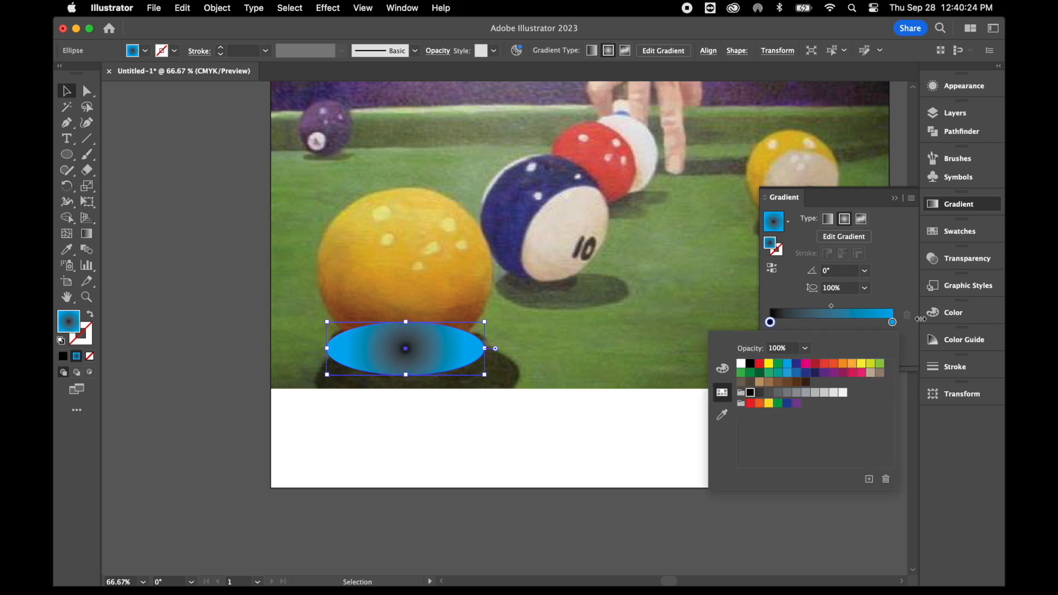
pyautogui.doubleClick(893, 323)
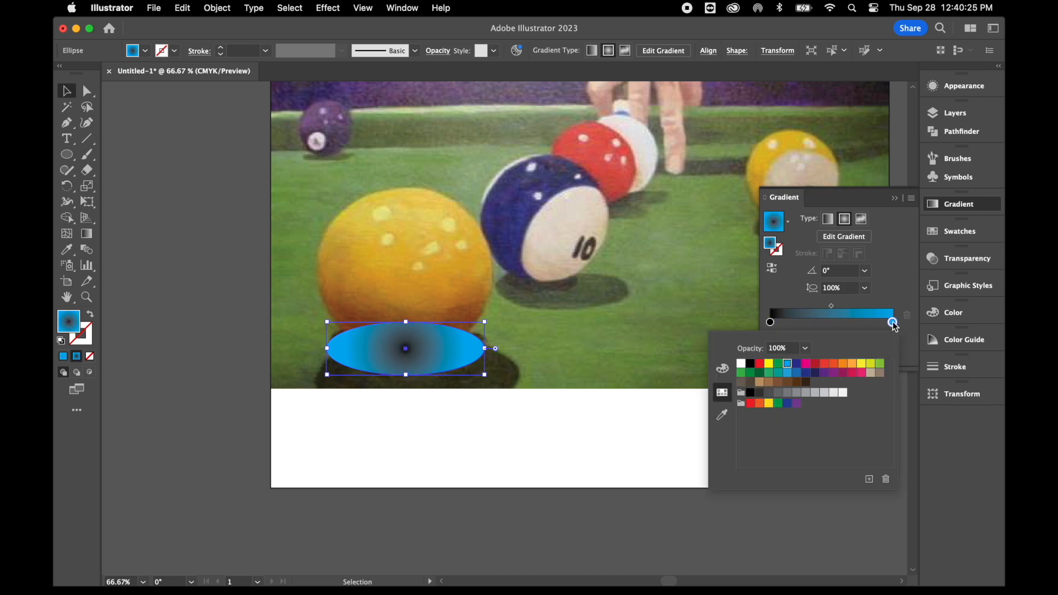
pyautogui.click(814, 392)
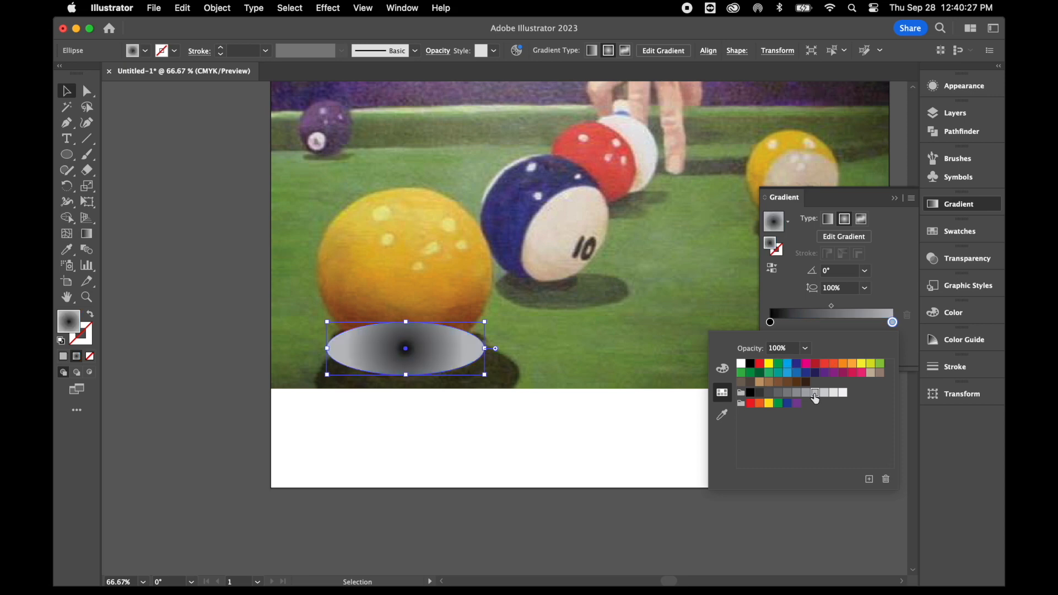
pyautogui.click(779, 286)
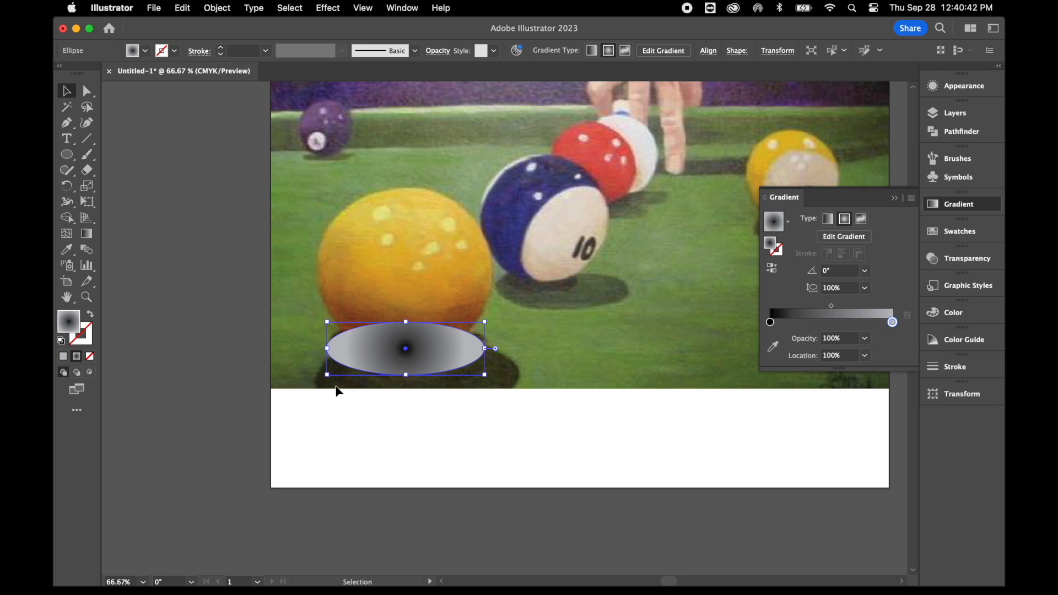
# - Set the shadow ellipse's gradient aspect ratio to 30% and its blending mode to Multiply
pyautogui.click(865, 289)
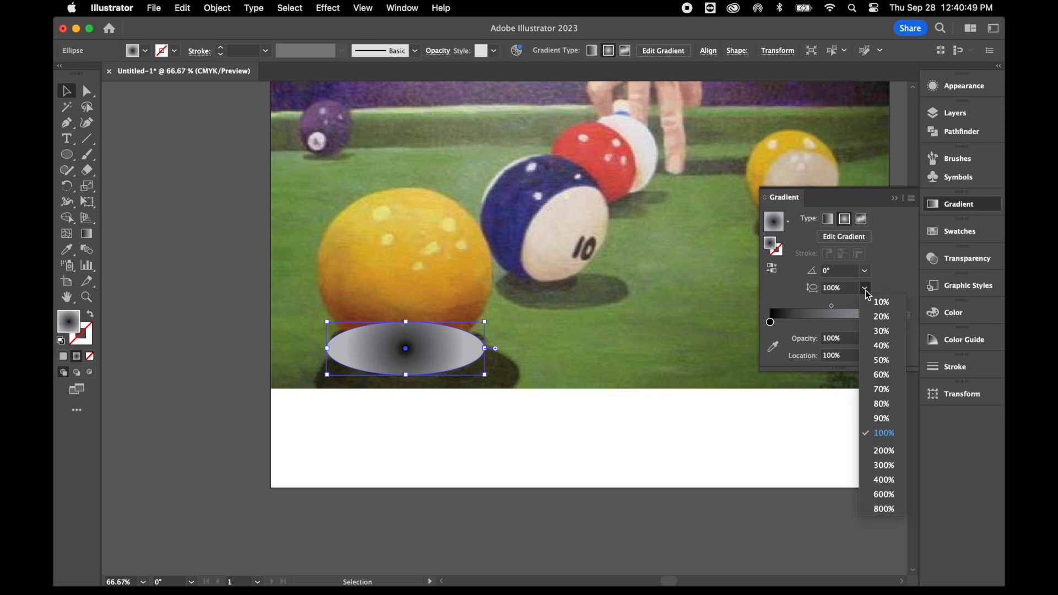
pyautogui.click(890, 330)
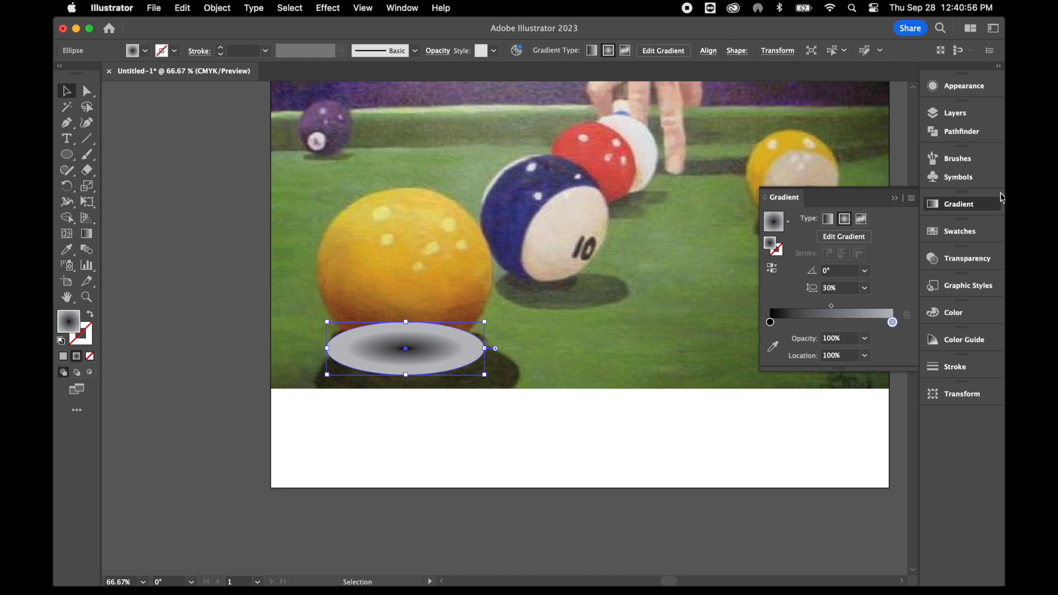
pyautogui.click(970, 256)
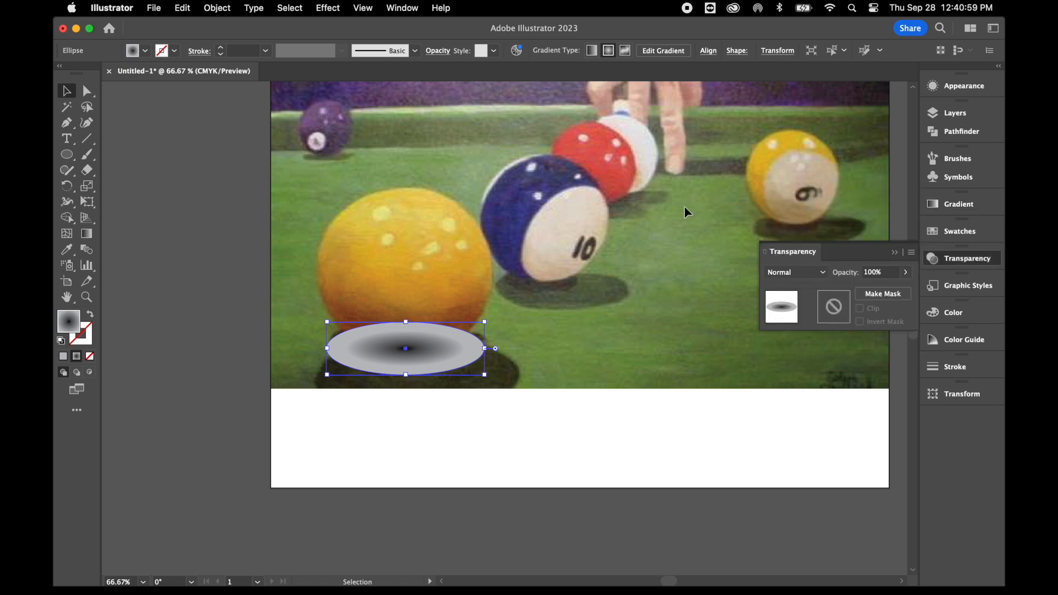
pyautogui.click(407, 9)
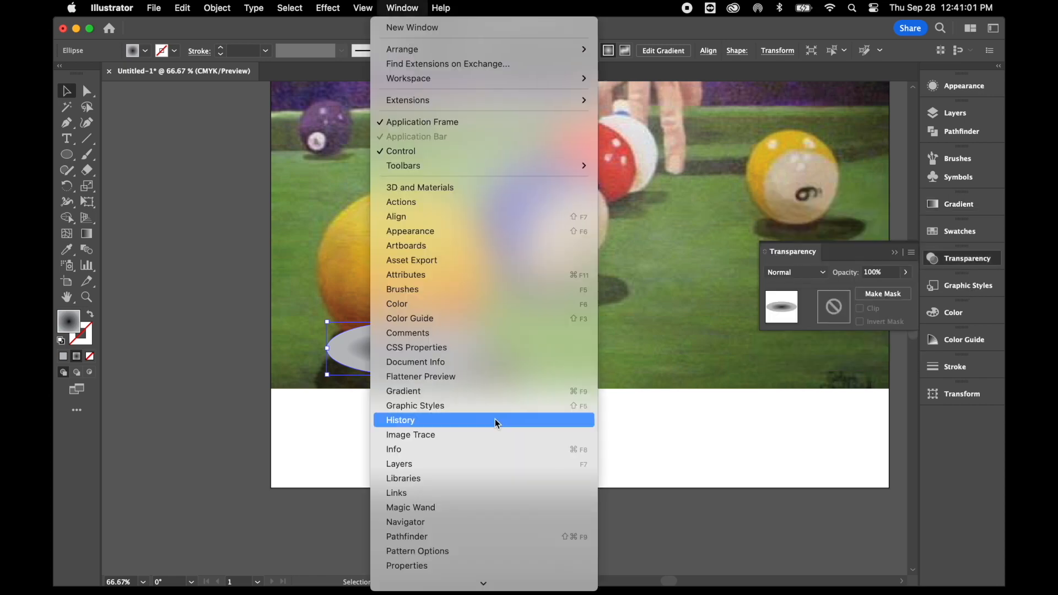
pyautogui.click(823, 269)
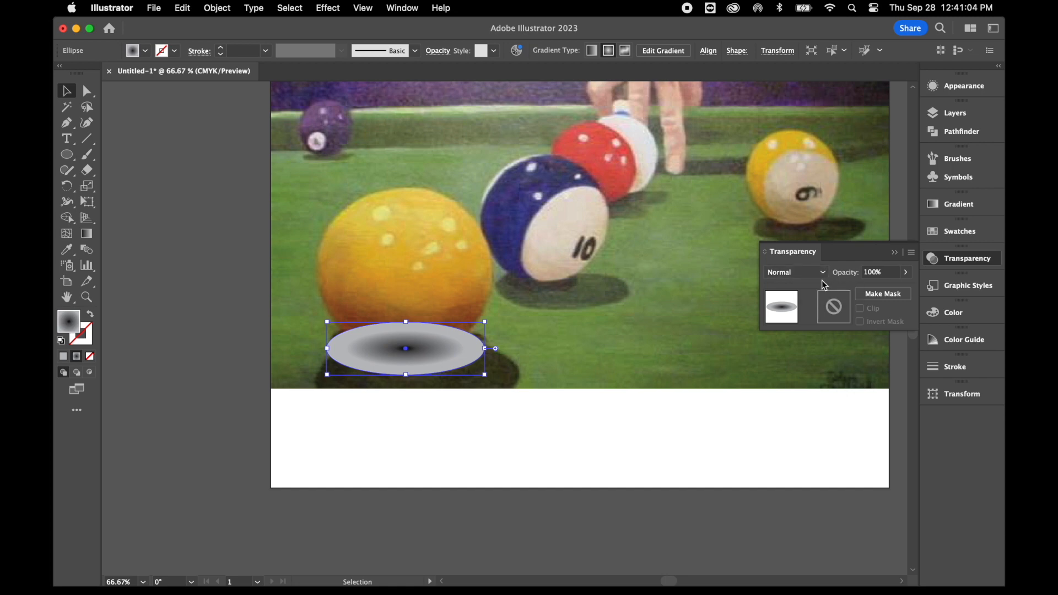
pyautogui.click(823, 273)
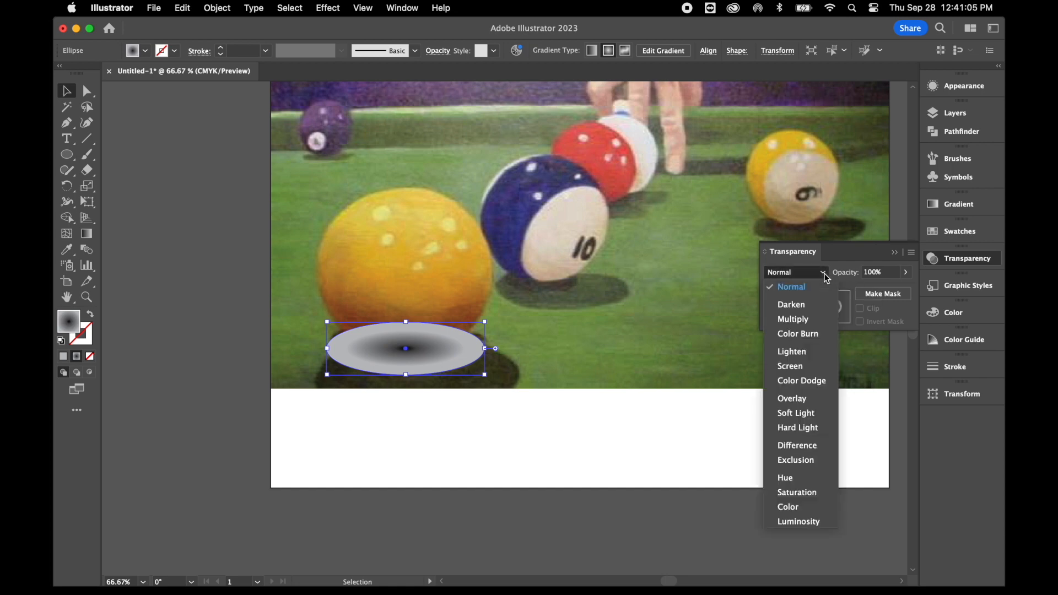
pyautogui.click(807, 318)
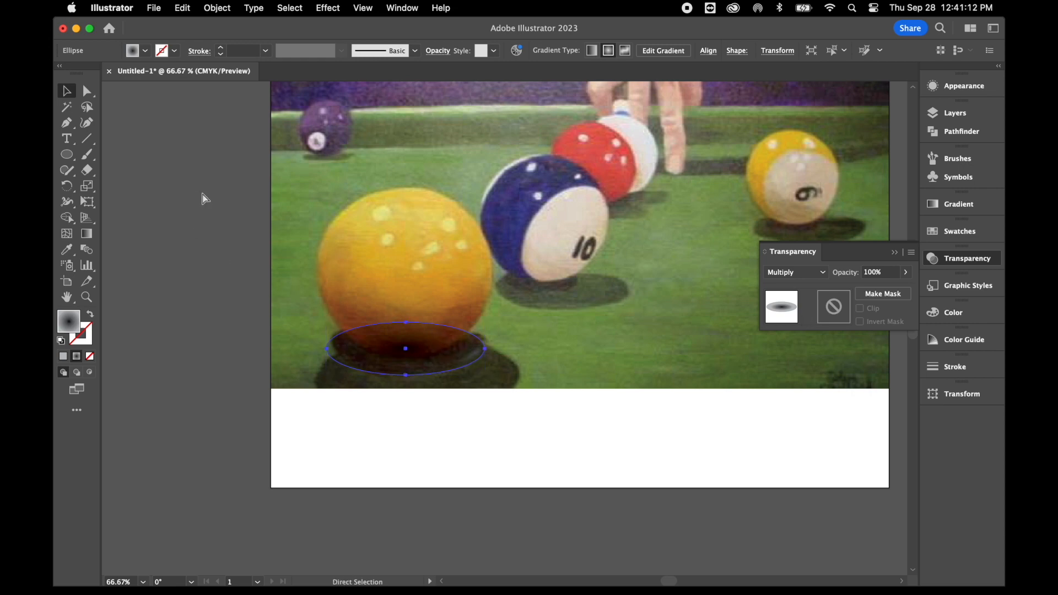
# - Paste a copy of the shadow, fit it beneath the blue 10 ball, and place copies under the remaining balls
pyautogui.press('super+v')
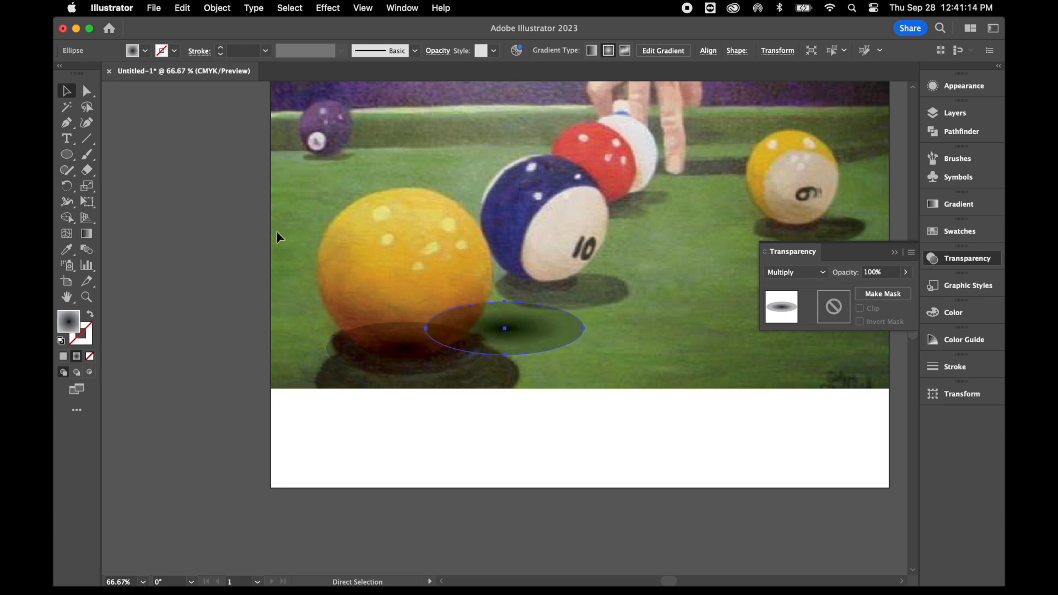
pyautogui.moveTo(510, 331); pyautogui.dragTo(570, 297)
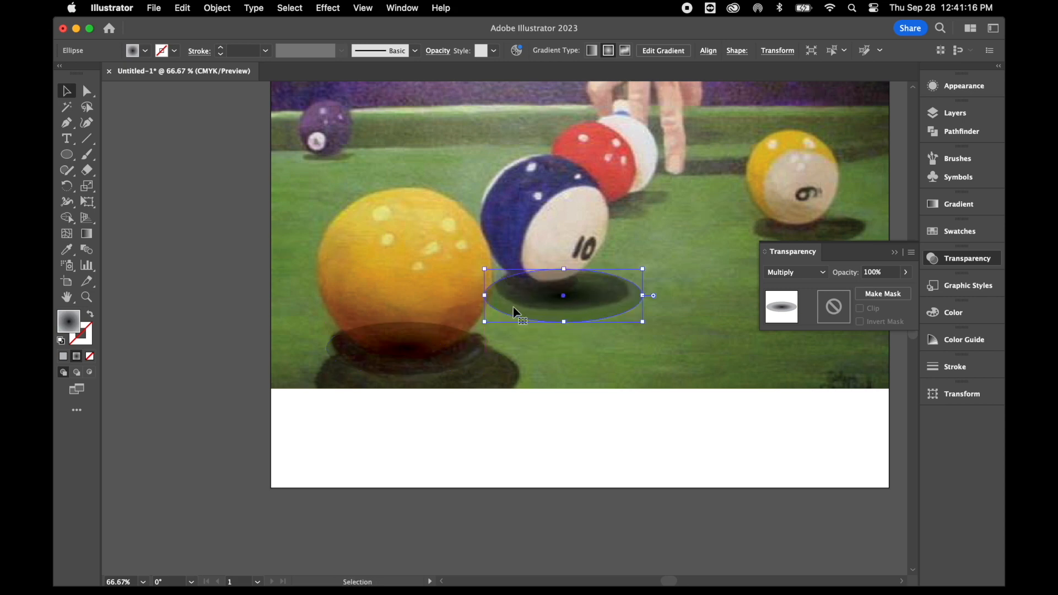
pyautogui.moveTo(484, 322); pyautogui.dragTo(498, 304)
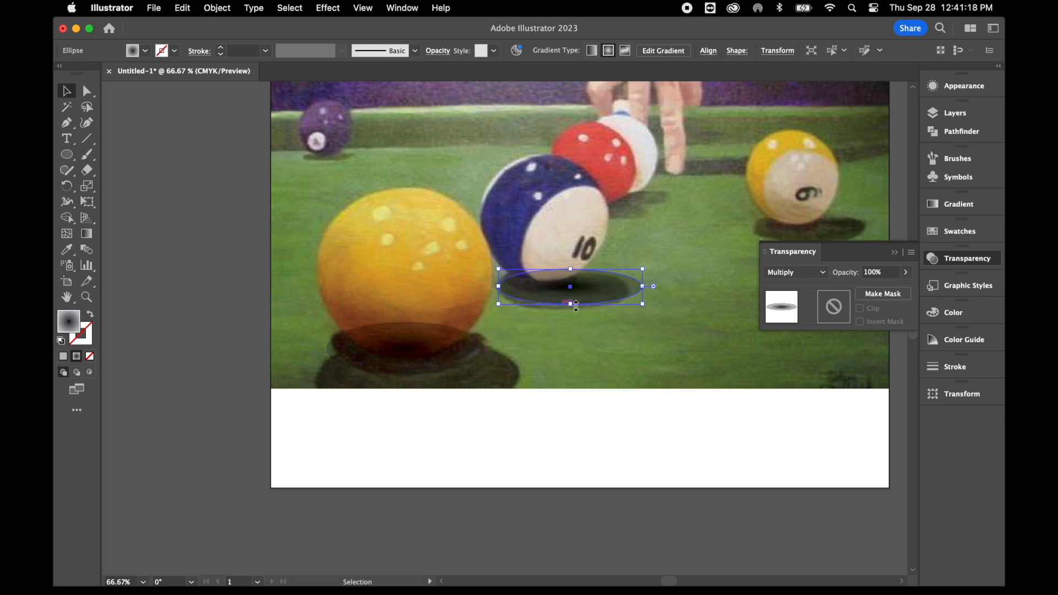
pyautogui.moveTo(644, 287); pyautogui.dragTo(681, 235)
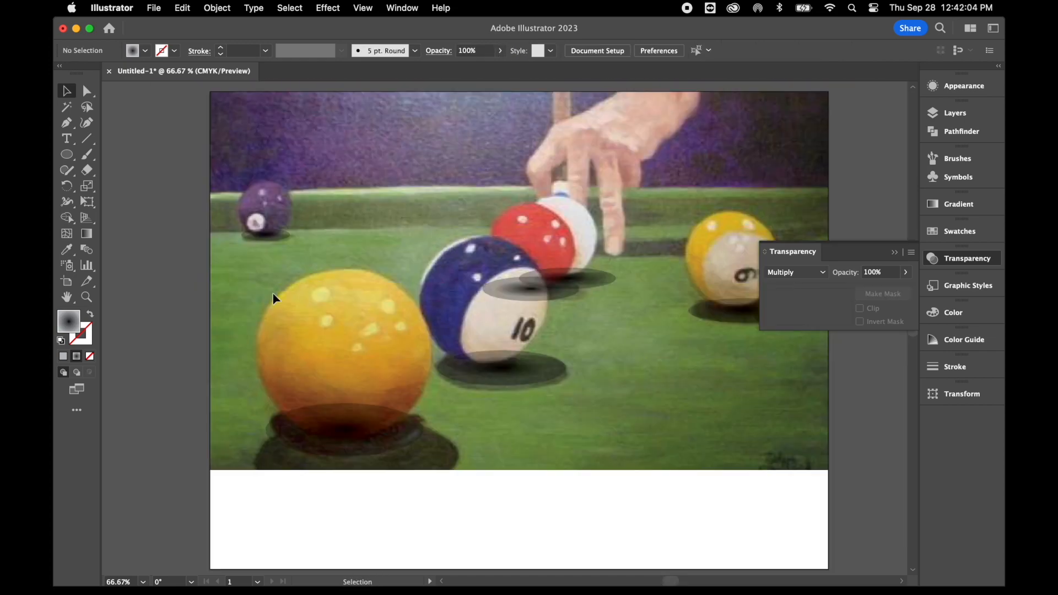
# - Swap the fill and stroke, and trace the purple ball and its white number spot with unfilled circles
pyautogui.scroll(-2, 274, 299)
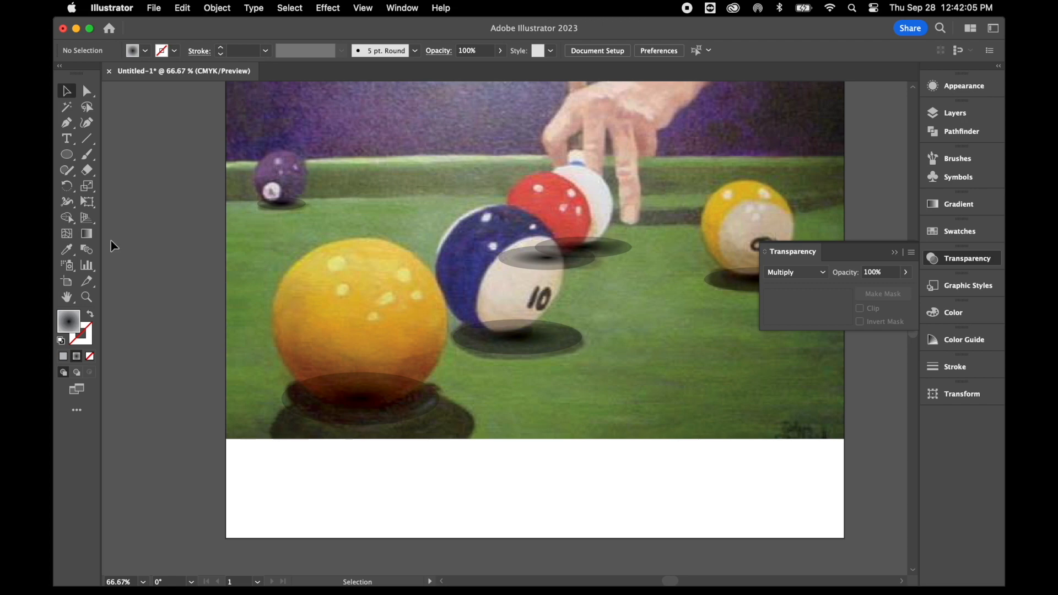
pyautogui.click(67, 156)
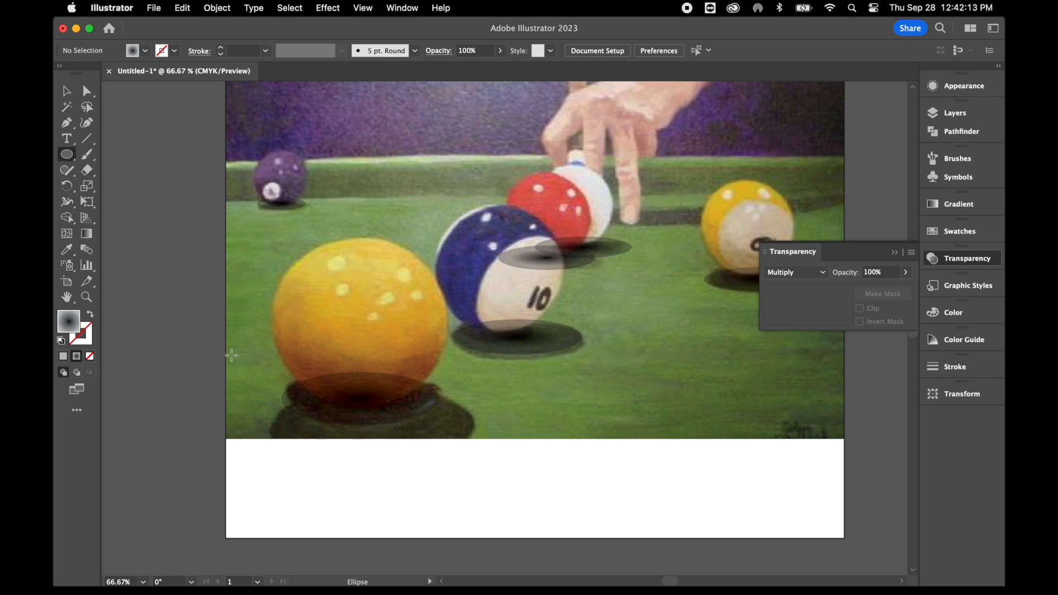
pyautogui.click(89, 316)
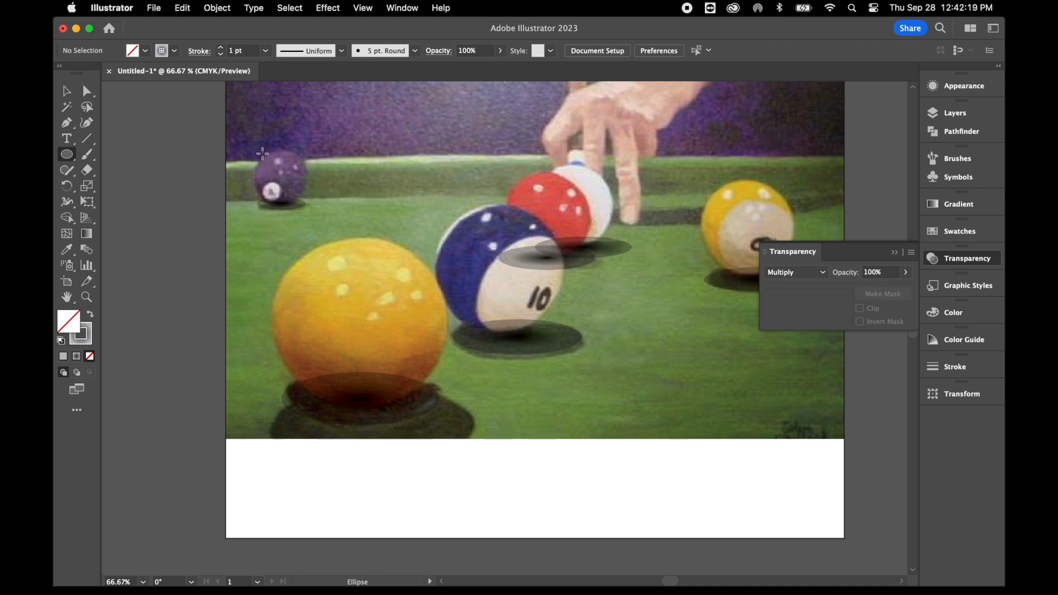
pyautogui.moveTo(259, 153); pyautogui.dragTo(289, 204)
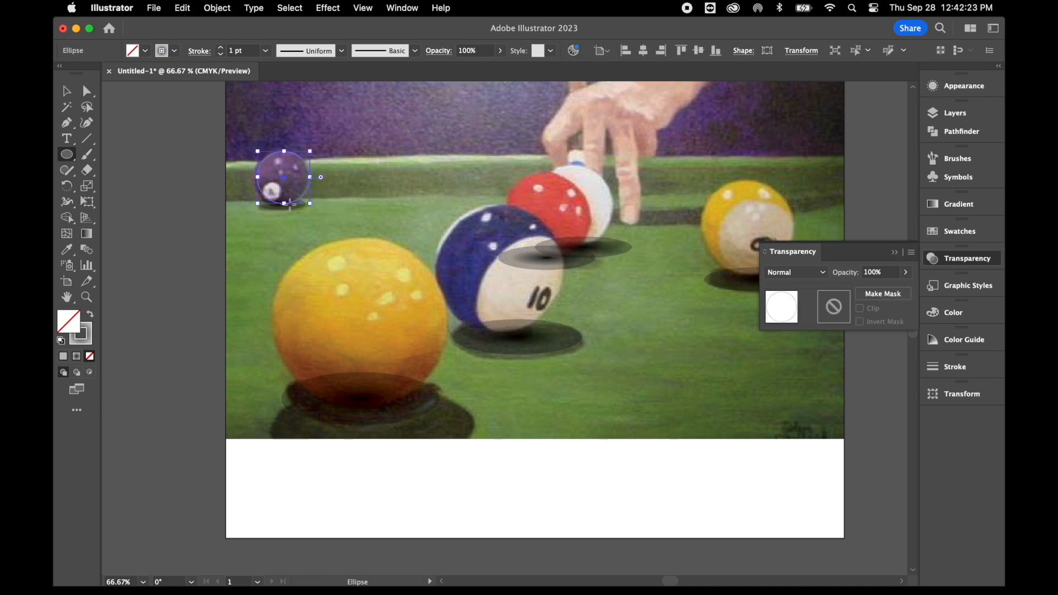
pyautogui.press('Left')
pyautogui.press('Left')
pyautogui.press('Left')
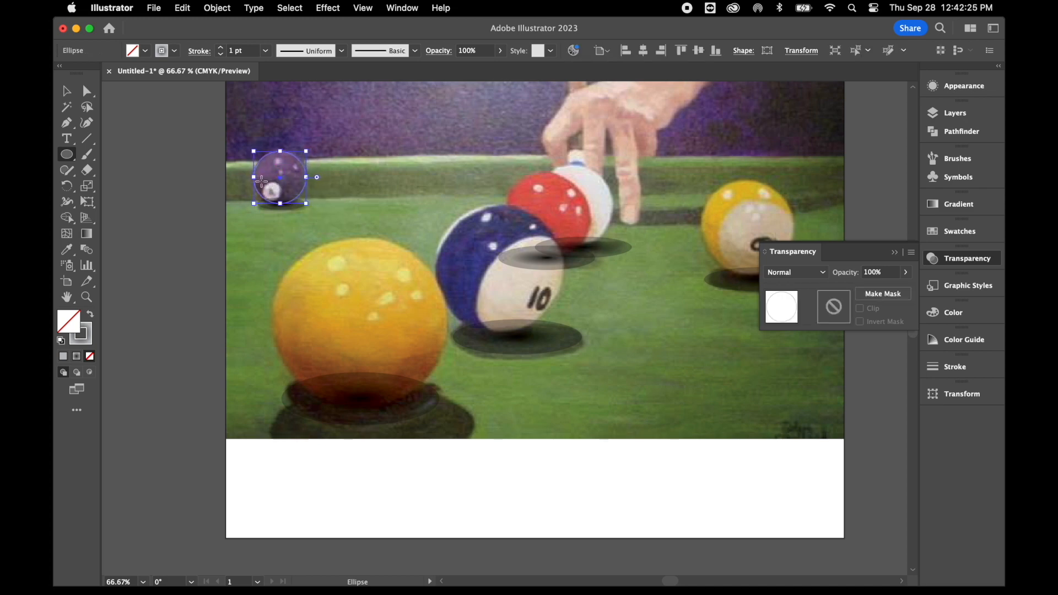
pyautogui.moveTo(262, 181); pyautogui.dragTo(282, 201)
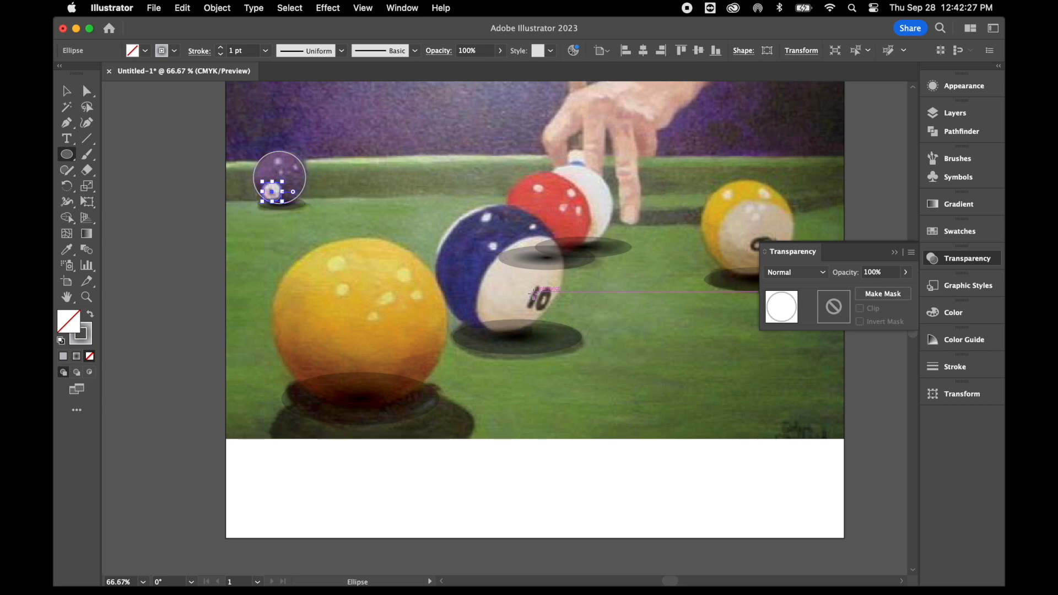
# - Draw a circle for the white cue ball and adjust its position and size to match the ball's edge
pyautogui.moveTo(547, 165); pyautogui.dragTo(619, 237)
pyautogui.click(65, 91)
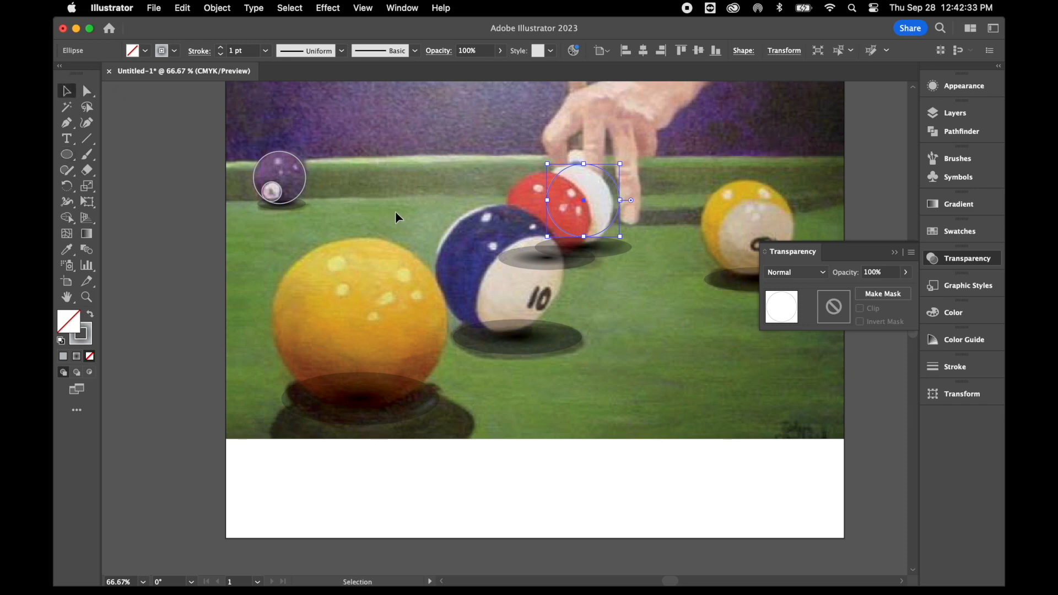
pyautogui.moveTo(584, 202); pyautogui.dragTo(572, 206)
pyautogui.moveTo(607, 240); pyautogui.dragTo(614, 245)
# - Trace the red ball, the blue 10 ball, the large yellow ball and the yellow 9 ball with unfilled circles
pyautogui.click(66, 155)
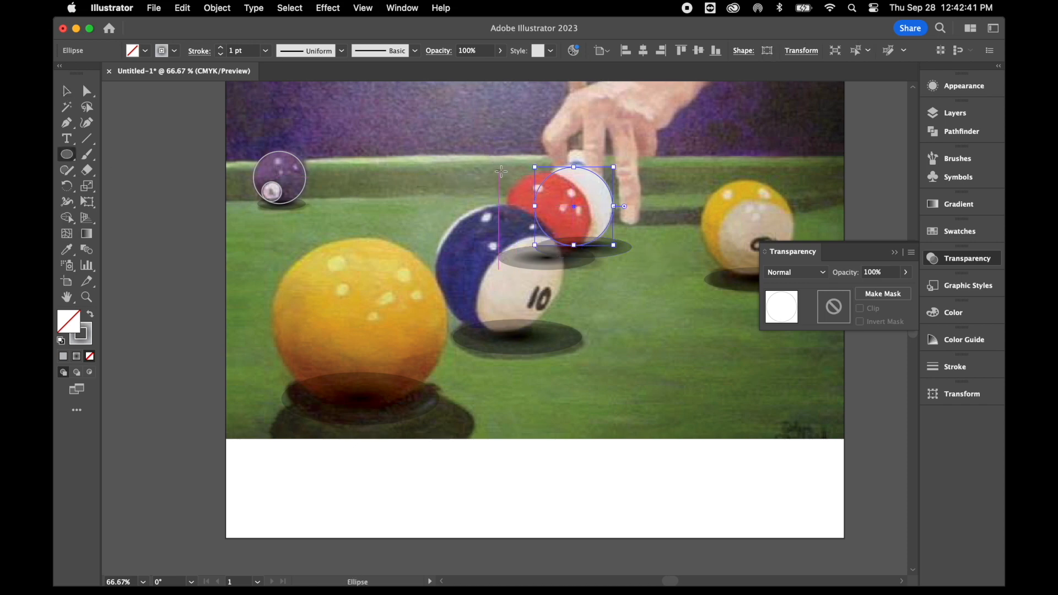
pyautogui.moveTo(505, 170)
pyautogui.mouseDown()
pyautogui.moveTo(602, 232)
pyautogui.moveTo(589, 255)
pyautogui.mouseUp()
pyautogui.moveTo(435, 204); pyautogui.dragTo(567, 337)
pyautogui.moveTo(271, 237); pyautogui.dragTo(449, 415)
pyautogui.click(67, 91)
pyautogui.click(171, 237)
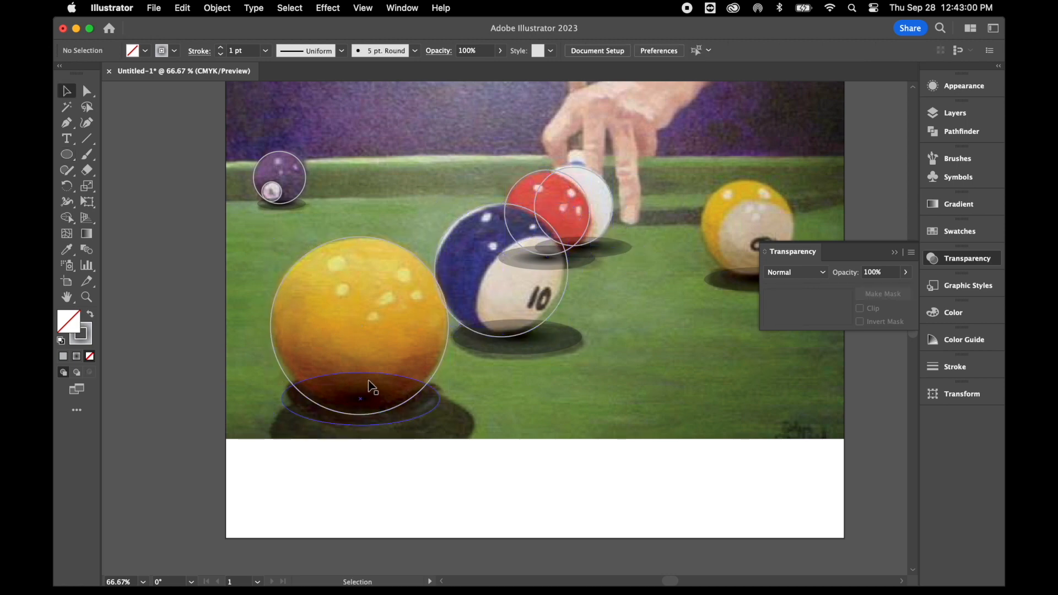
pyautogui.click(67, 155)
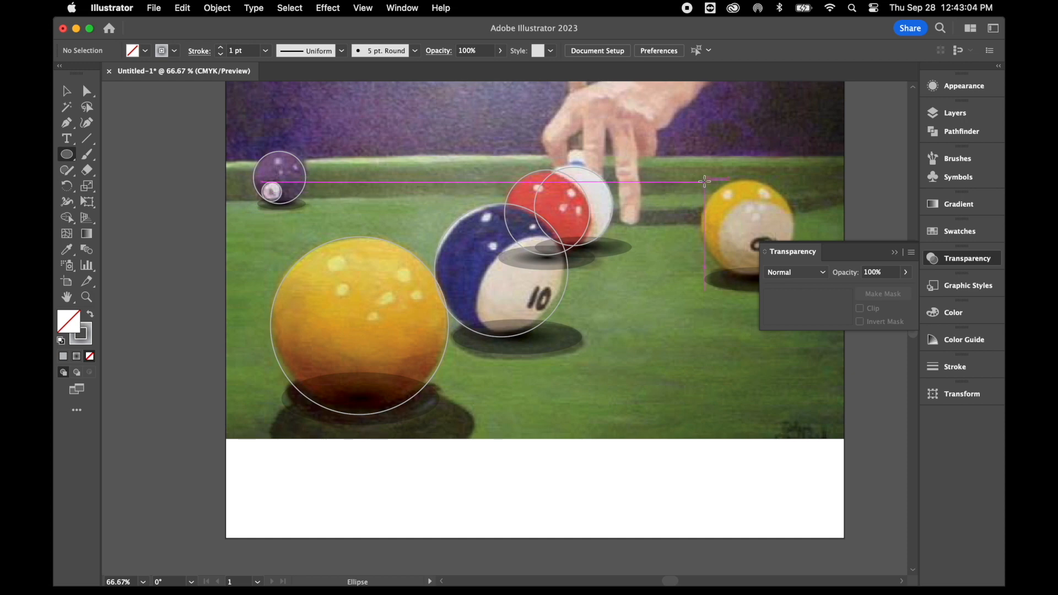
pyautogui.moveTo(700, 177); pyautogui.dragTo(795, 272)
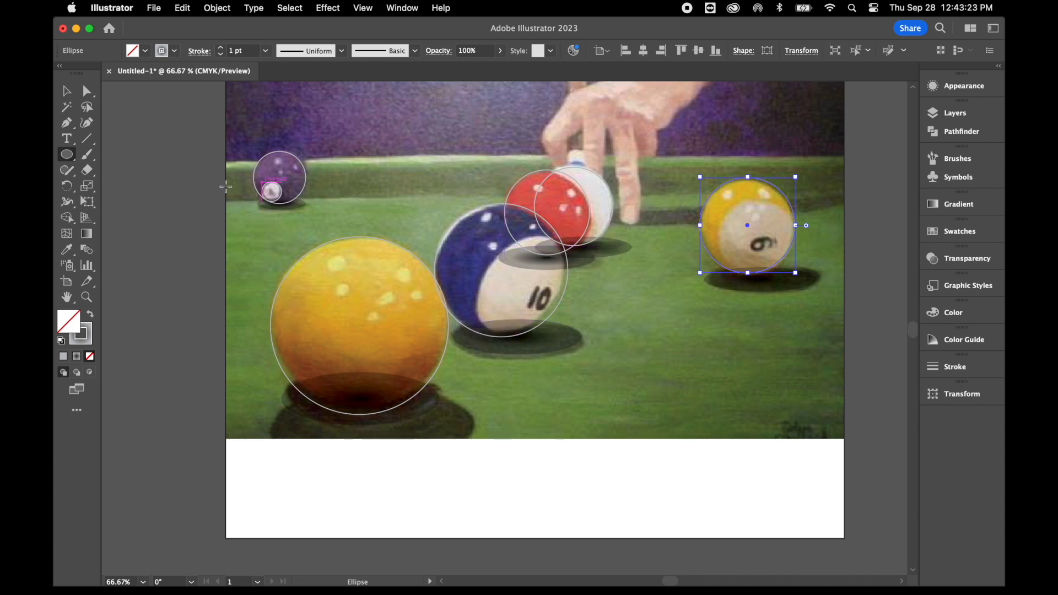
# - Draw a large ellipse overlapping the 10 ball and reshape it so its edge follows the blue-and-white boundary
pyautogui.moveTo(463, 223); pyautogui.dragTo(649, 398)
pyautogui.press('v')
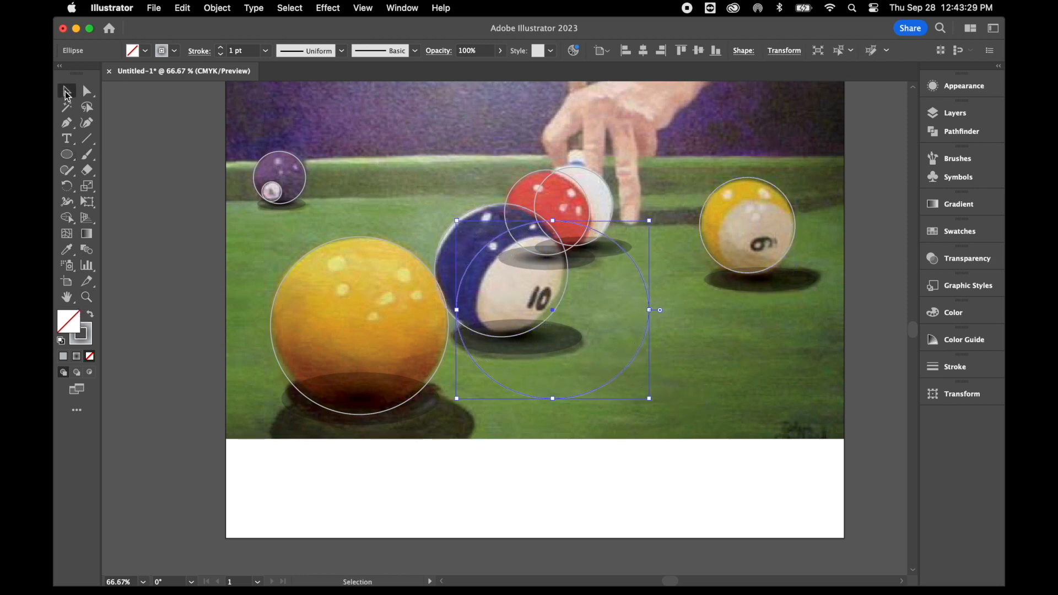
pyautogui.moveTo(555, 315); pyautogui.dragTo(574, 324)
pyautogui.moveTo(669, 232)
pyautogui.mouseDown()
pyautogui.moveTo(681, 231)
pyautogui.moveTo(658, 247)
pyautogui.mouseUp()
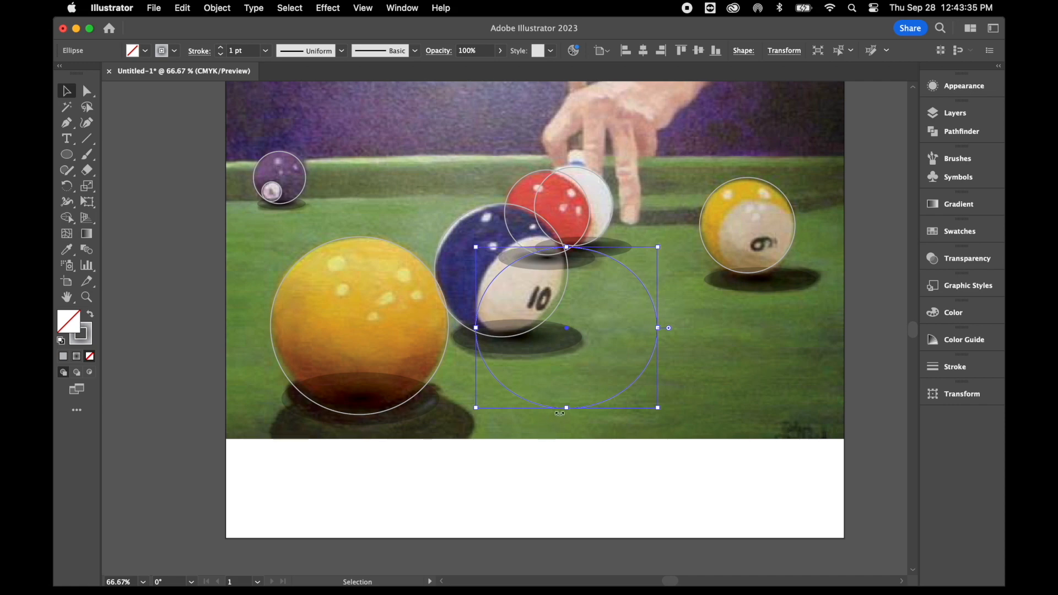
pyautogui.moveTo(568, 409); pyautogui.dragTo(573, 390)
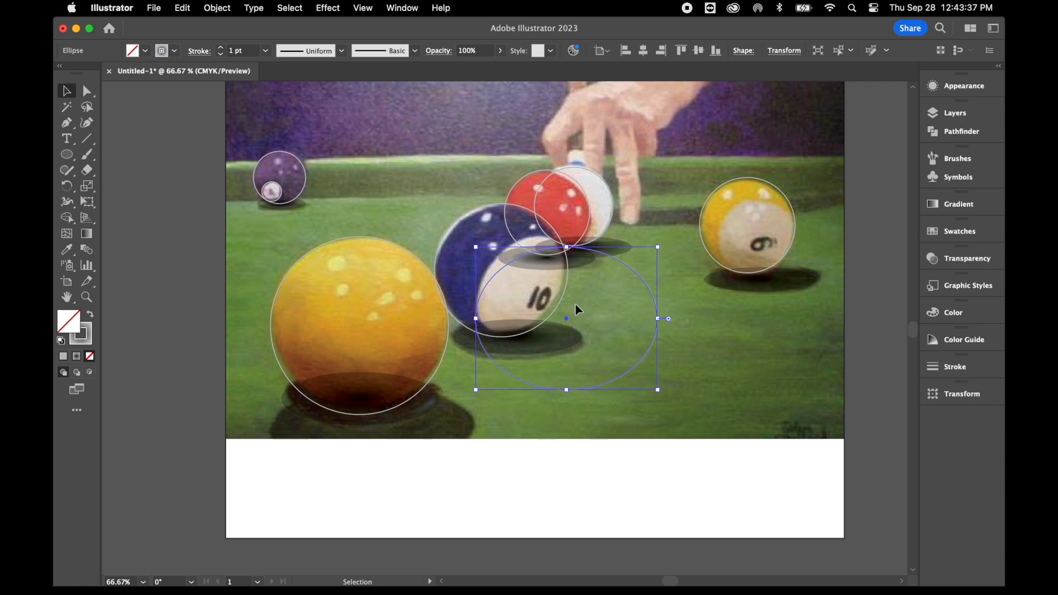
pyautogui.moveTo(570, 322); pyautogui.dragTo(570, 302)
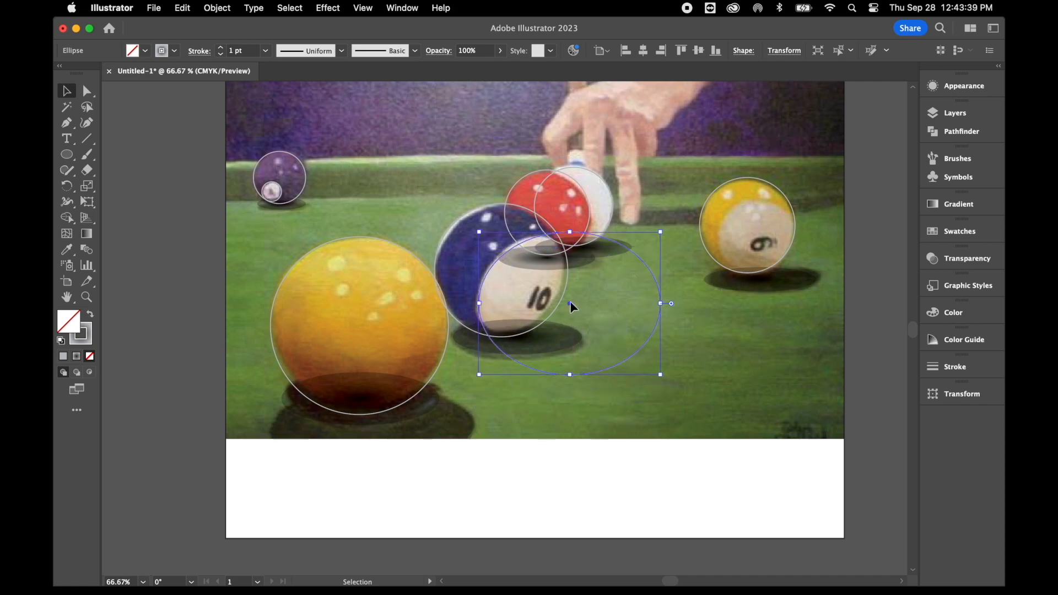
# - Draw another ellipse around the 10 ball, slightly larger than the ball, and align it with the ball's left edge
pyautogui.press('a')
pyautogui.click(68, 154)
pyautogui.moveTo(425, 197); pyautogui.dragTo(590, 347)
pyautogui.click(66, 90)
pyautogui.moveTo(508, 274); pyautogui.dragTo(516, 278)
pyautogui.click(421, 184)
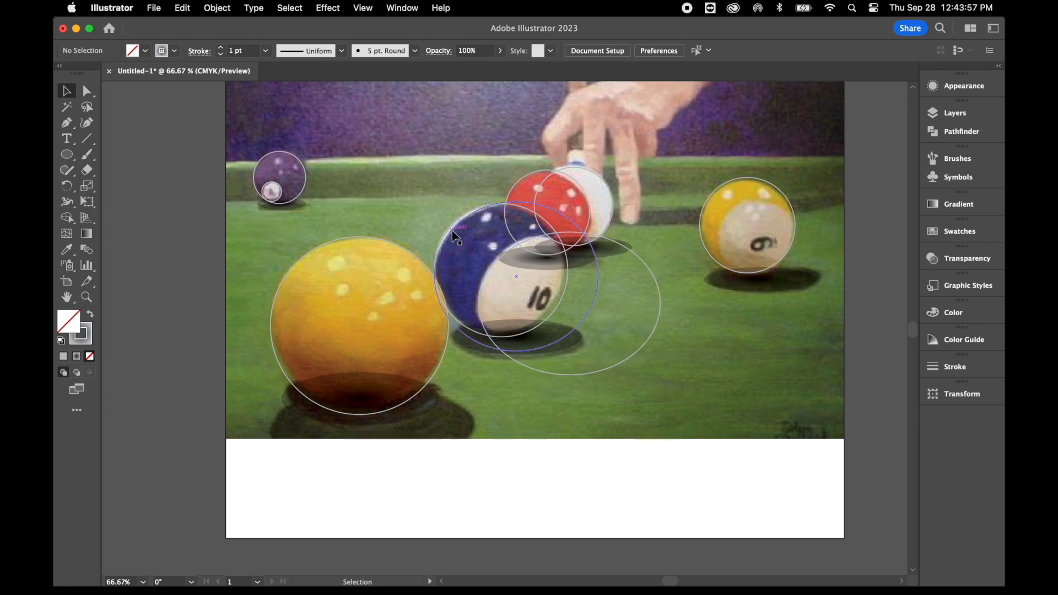
# - Divide the three overlapping ellipses at the 10 ball with Pathfinder and ungroup the resulting pieces
pyautogui.click(453, 236)
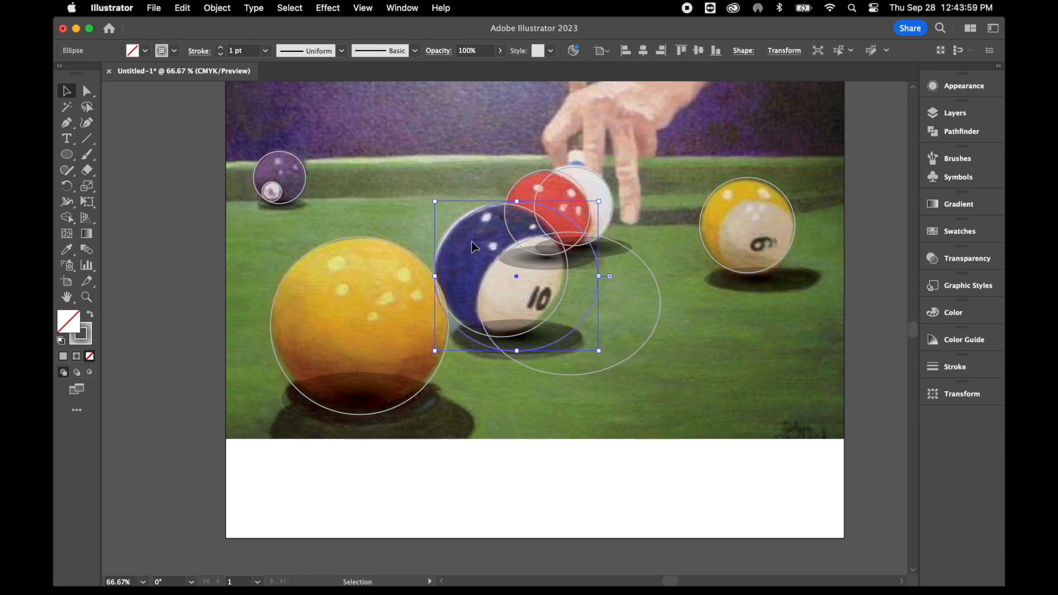
pyautogui.keyDown('shift'); pyautogui.click(551, 312); pyautogui.keyUp('shift')
pyautogui.keyDown('shift'); pyautogui.click(481, 297); pyautogui.keyUp('shift')
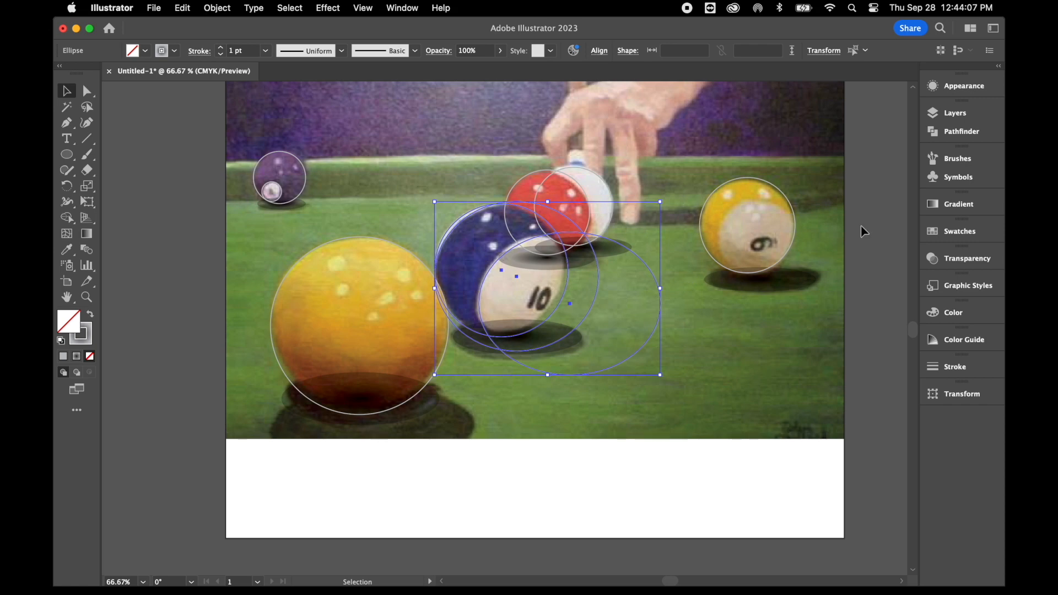
pyautogui.click(960, 133)
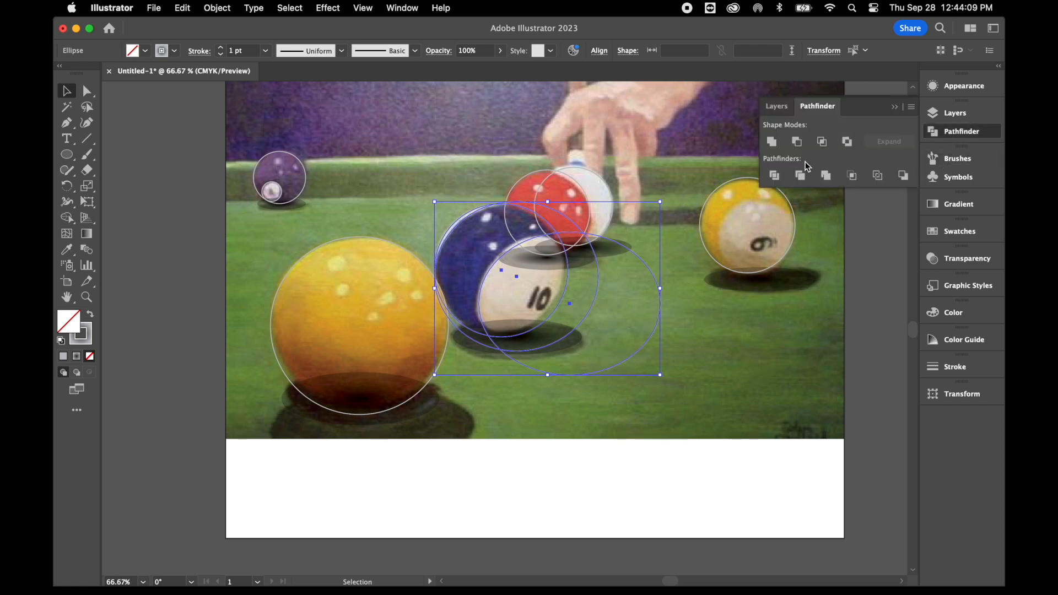
pyautogui.click(774, 176)
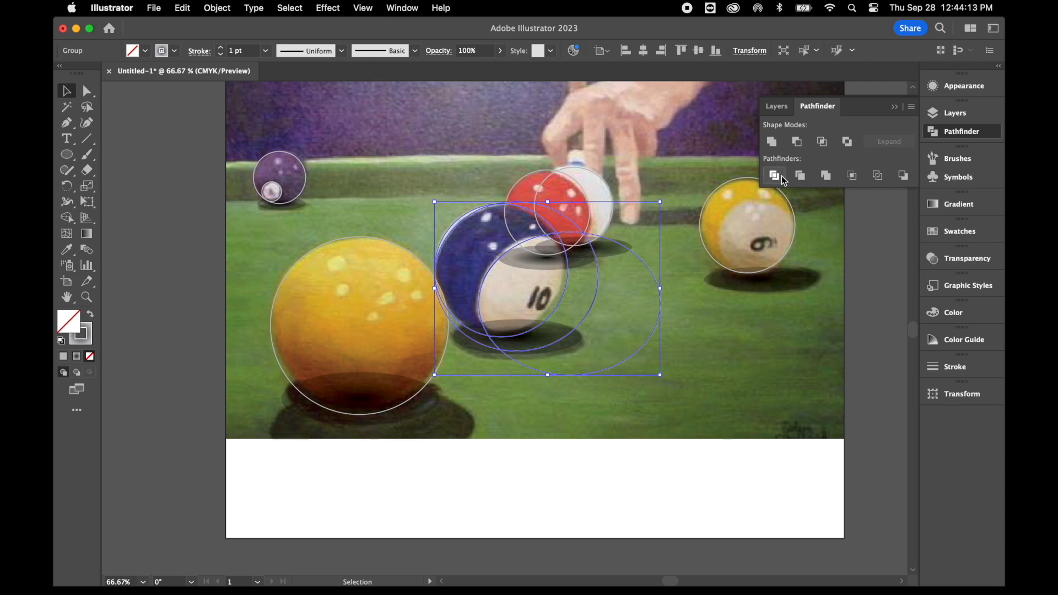
pyautogui.rightClick(681, 328)
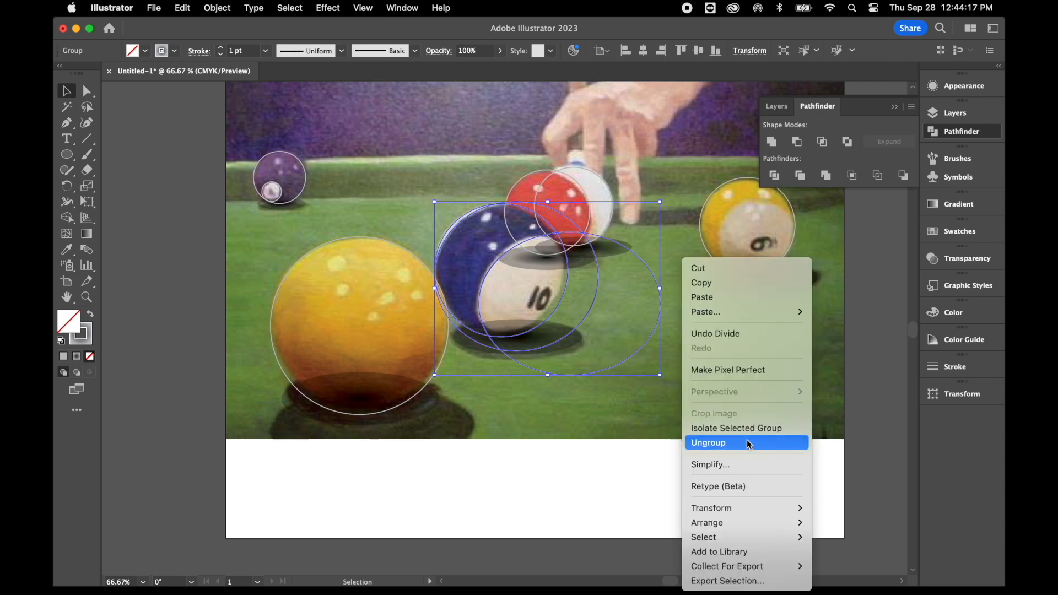
pyautogui.click(748, 444)
# - Delete the excess divided pieces around the 10 ball, keeping its outline and the curved color boundary
pyautogui.click(683, 350)
pyautogui.click(568, 276)
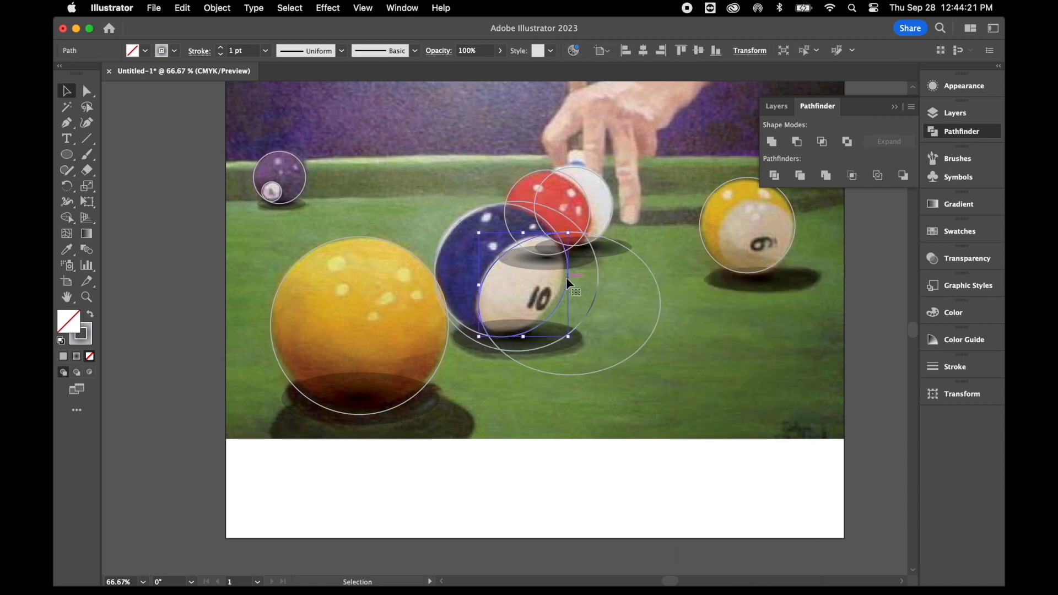
pyautogui.press('Delete')
pyautogui.click(598, 288)
pyautogui.press('Delete')
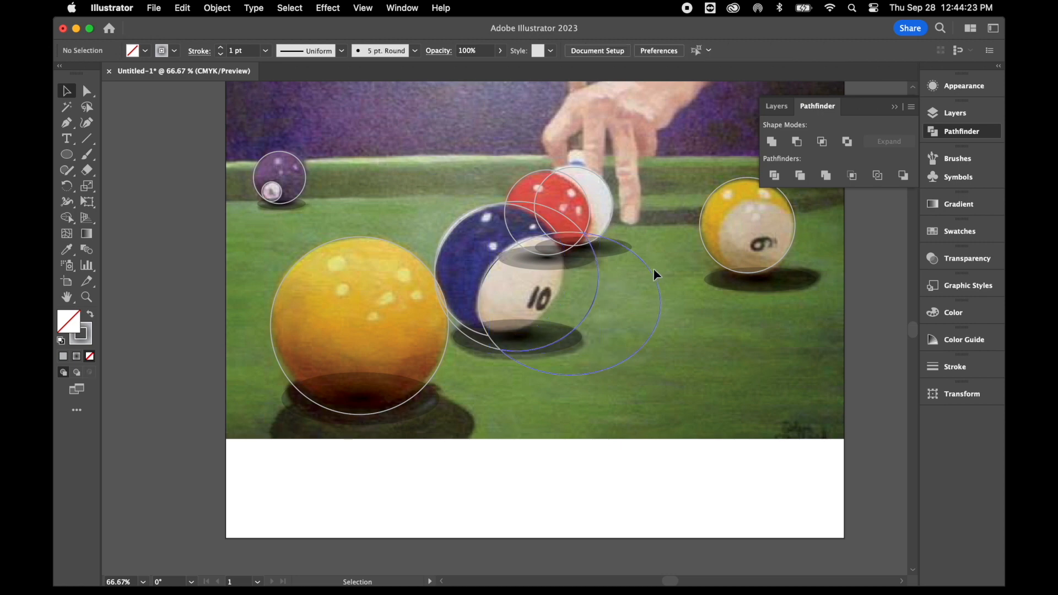
pyautogui.click(656, 274)
pyautogui.press('Delete')
pyautogui.hscroll(3, 668, 300)
pyautogui.scroll(1, 668, 300)
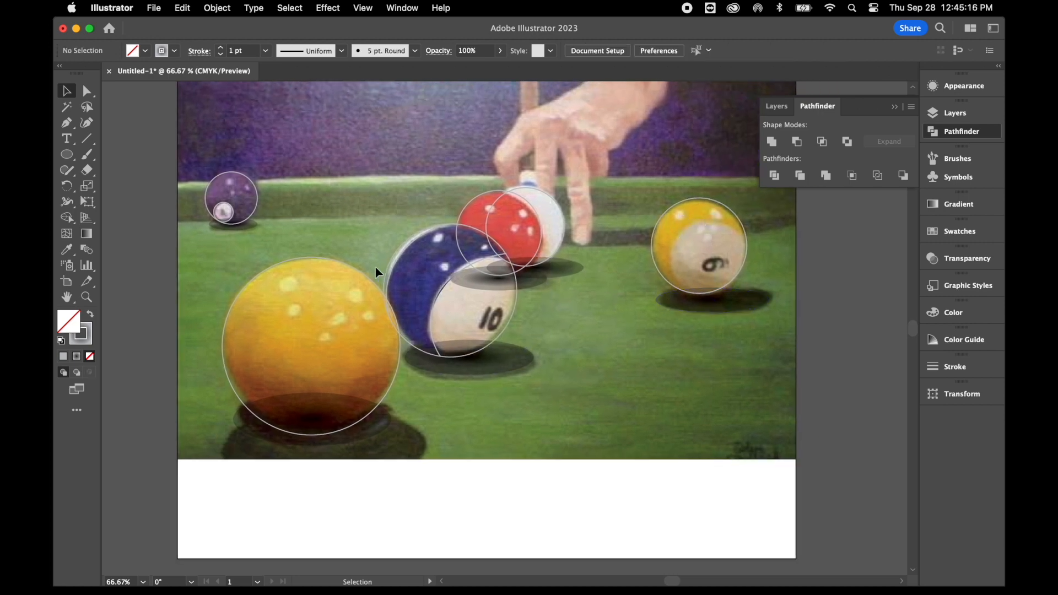
# - Draw an ellipse overlapping the yellow-and-white 9 ball and resize it so its upper edge follows the color boundary
pyautogui.click(69, 155)
pyautogui.moveTo(664, 219); pyautogui.dragTo(756, 315)
pyautogui.press('v')
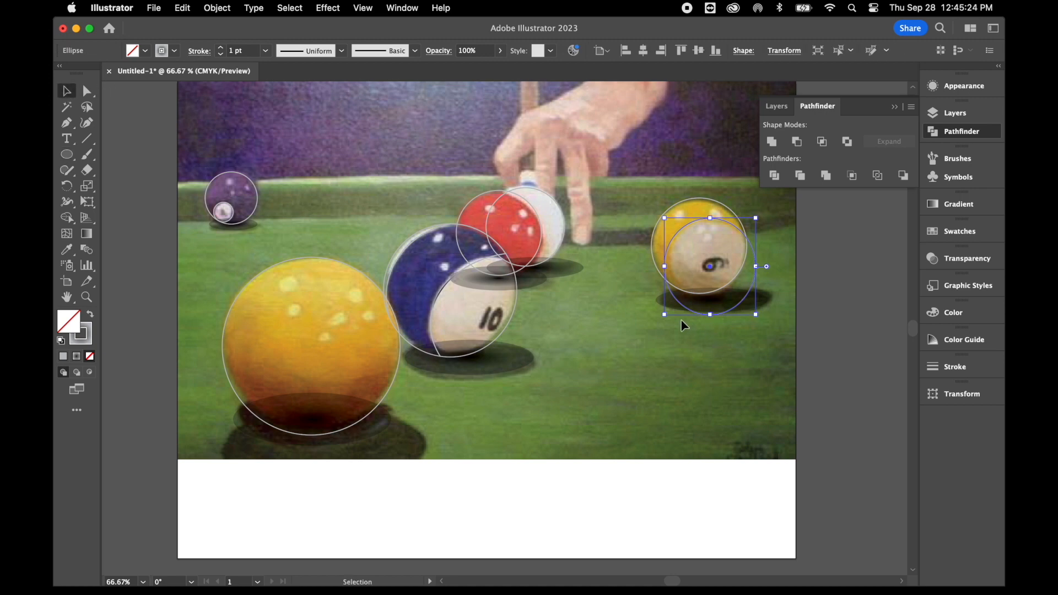
pyautogui.moveTo(664, 315); pyautogui.dragTo(669, 316)
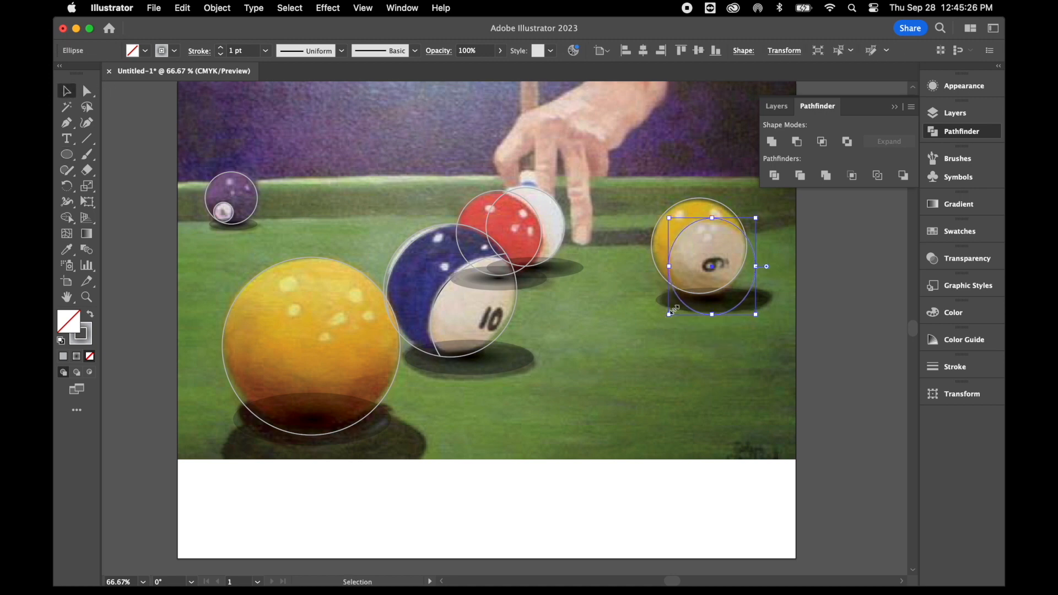
pyautogui.moveTo(713, 218); pyautogui.dragTo(712, 223)
# - Divide the new ellipse and the 9 ball's outline with Pathfinder and ungroup the resulting pieces
pyautogui.keyDown('shift'); pyautogui.click(730, 212); pyautogui.keyUp('shift')
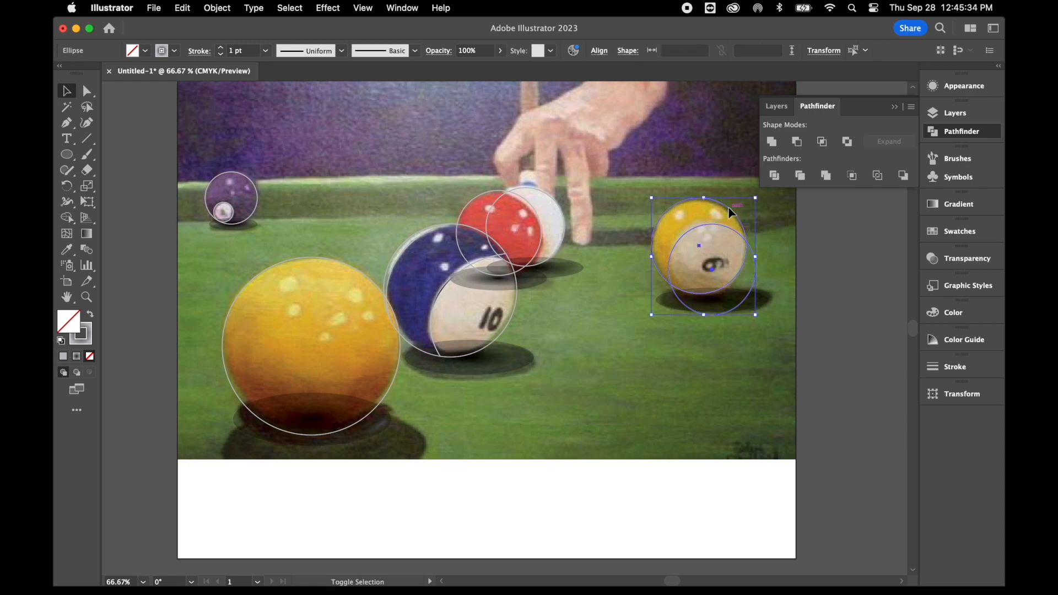
pyautogui.click(774, 175)
pyautogui.rightClick(762, 308)
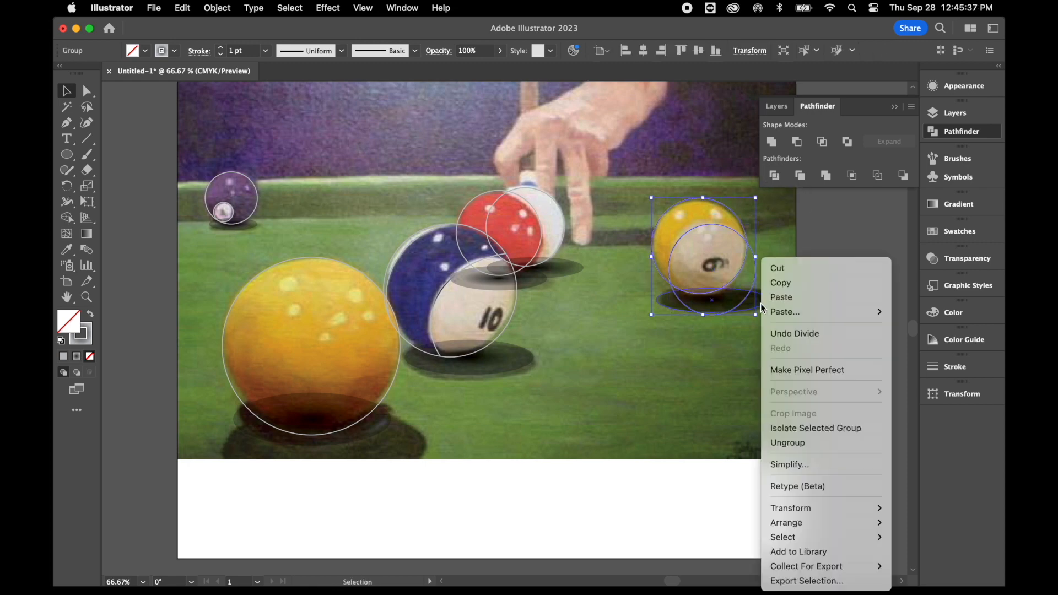
pyautogui.click(781, 442)
# - Delete the excess divided piece that extends outside the 9 ball
pyautogui.click(722, 387)
pyautogui.click(755, 270)
pyautogui.press('Delete')
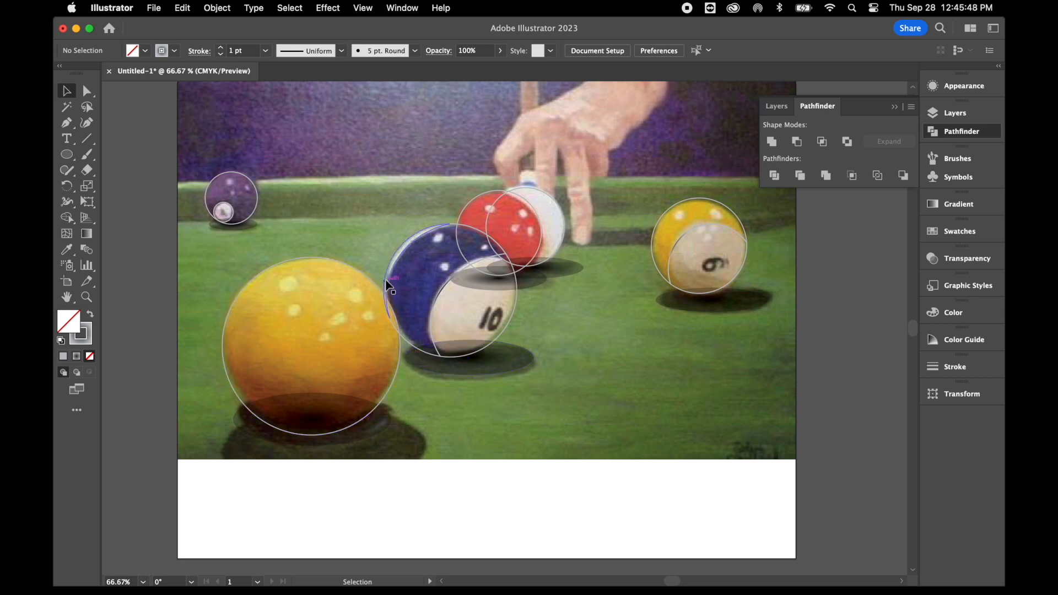
# - Bring the large yellow ball's circle to the front, ahead of the 10 ball's pieces
pyautogui.click(367, 279)
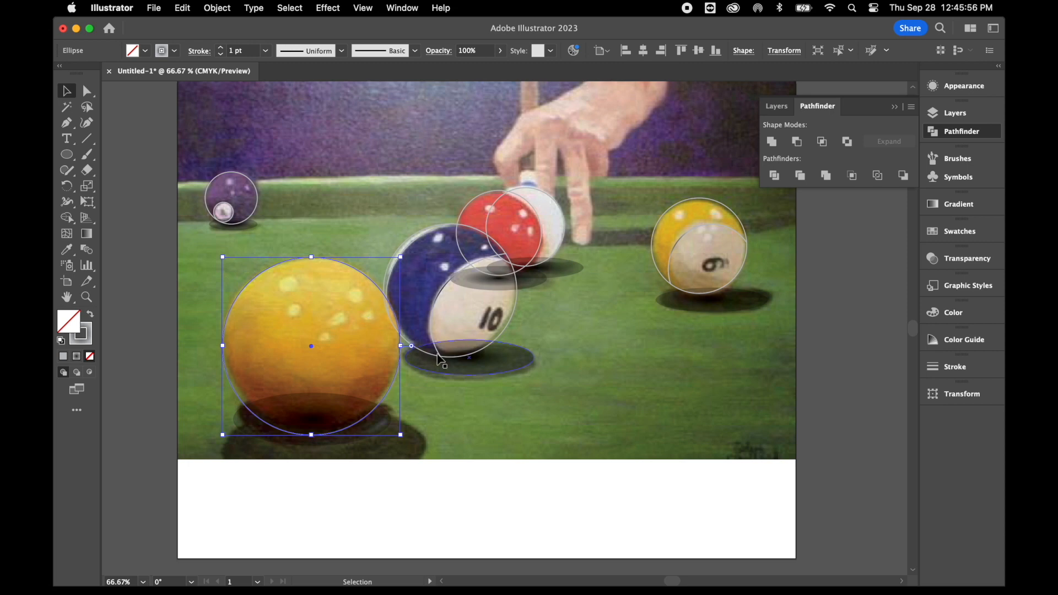
pyautogui.click(443, 388)
pyautogui.click(396, 380)
pyautogui.rightClick(462, 401)
pyautogui.moveTo(548, 521)
pyautogui.click(632, 514)
pyautogui.click(603, 403)
# - Draw six small ellipses tracing the light highlights on the large yellow ball
pyautogui.click(67, 155)
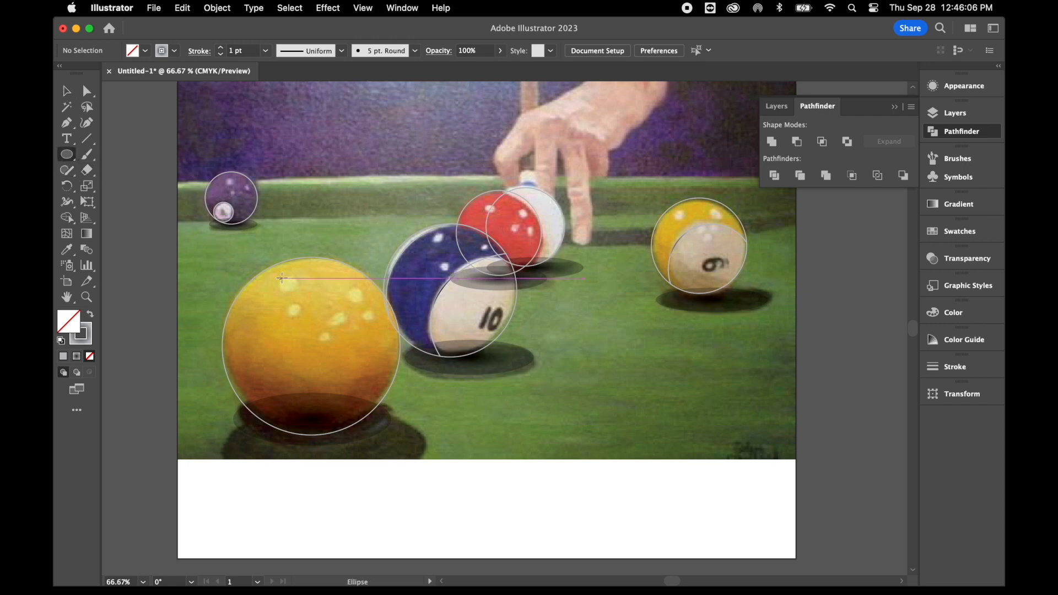
pyautogui.moveTo(277, 274)
pyautogui.mouseDown()
pyautogui.moveTo(301, 293)
pyautogui.moveTo(302, 321)
pyautogui.mouseUp()
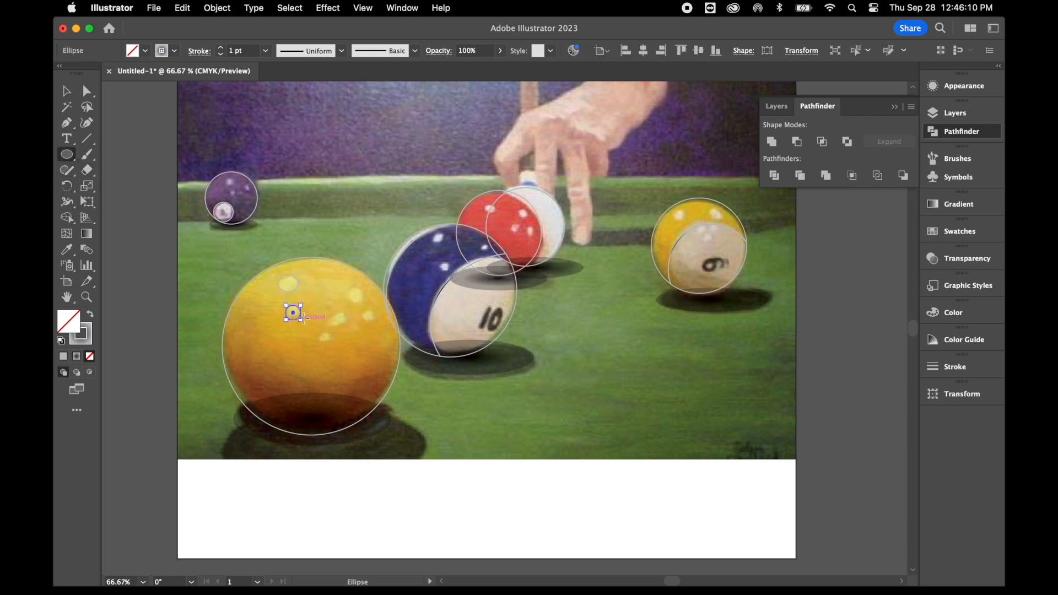
pyautogui.moveTo(349, 290)
pyautogui.mouseDown()
pyautogui.moveTo(379, 324)
pyautogui.moveTo(346, 323)
pyautogui.moveTo(329, 341)
pyautogui.mouseUp()
# - Fill all six highlight ellipses on the large yellow ball with white and remove their stroke
pyautogui.click(67, 91)
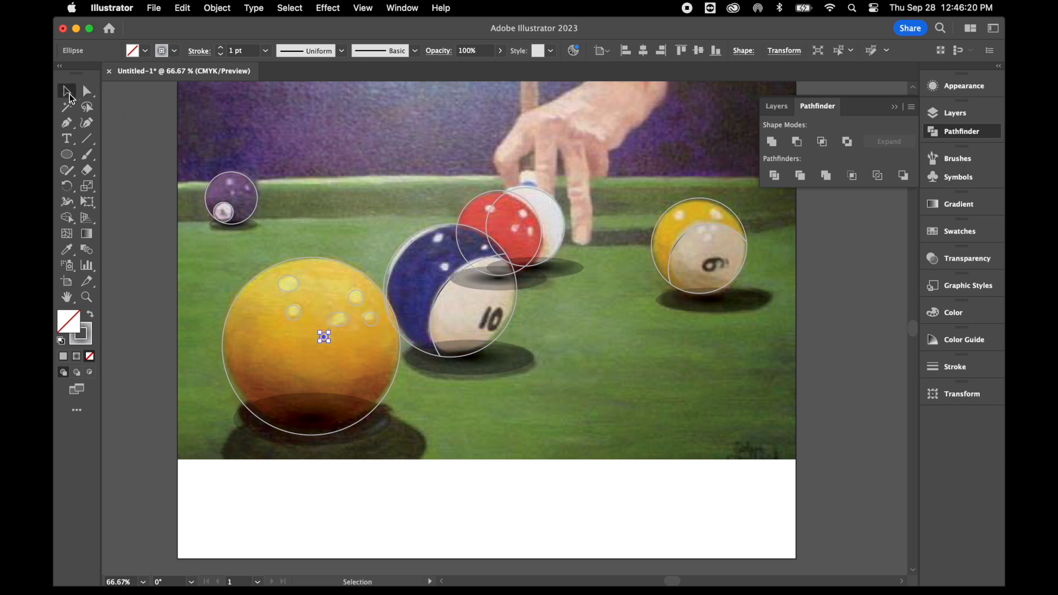
pyautogui.click(300, 292)
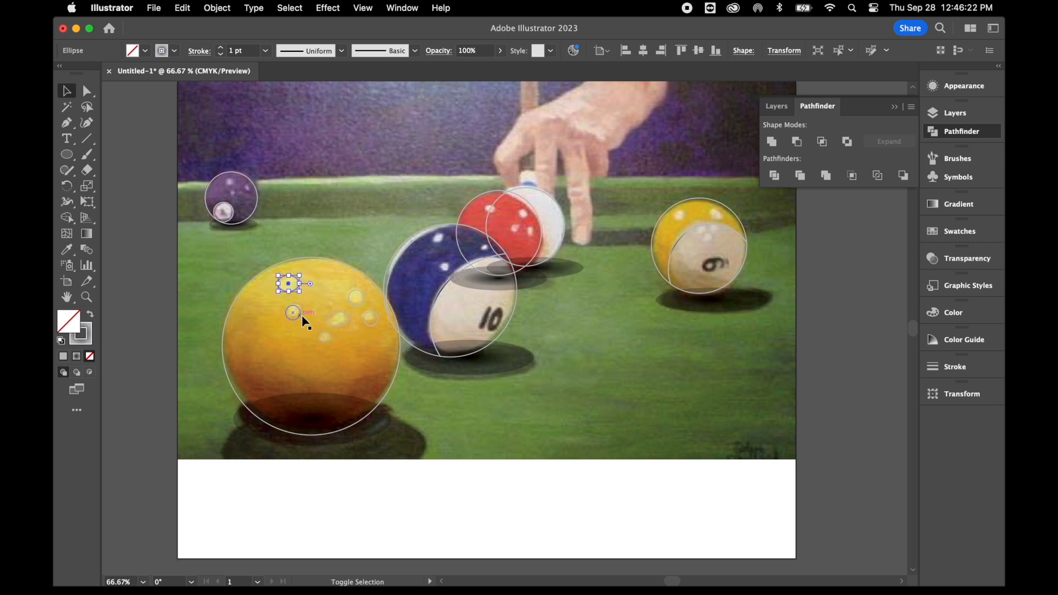
pyautogui.keyDown('shift'); pyautogui.click(298, 314); pyautogui.keyUp('shift')
pyautogui.keyDown('shift'); pyautogui.click(325, 336); pyautogui.keyUp('shift')
pyautogui.keyDown('shift'); pyautogui.click(346, 318); pyautogui.keyUp('shift')
pyautogui.keyDown('shift'); pyautogui.click(360, 300); pyautogui.keyUp('shift')
pyautogui.keyDown('shift'); pyautogui.click(372, 321); pyautogui.keyUp('shift')
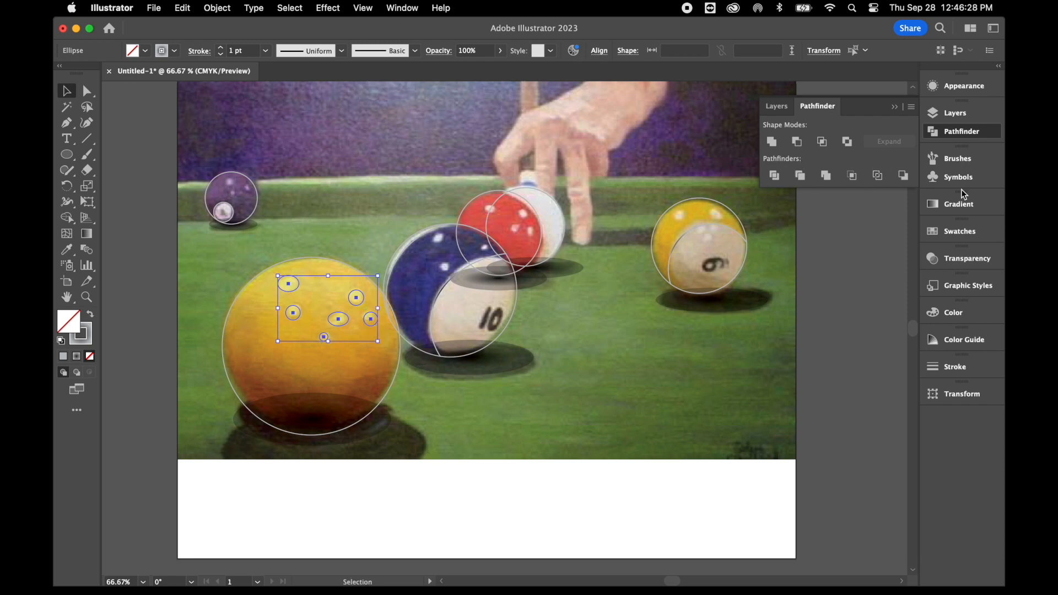
pyautogui.click(944, 231)
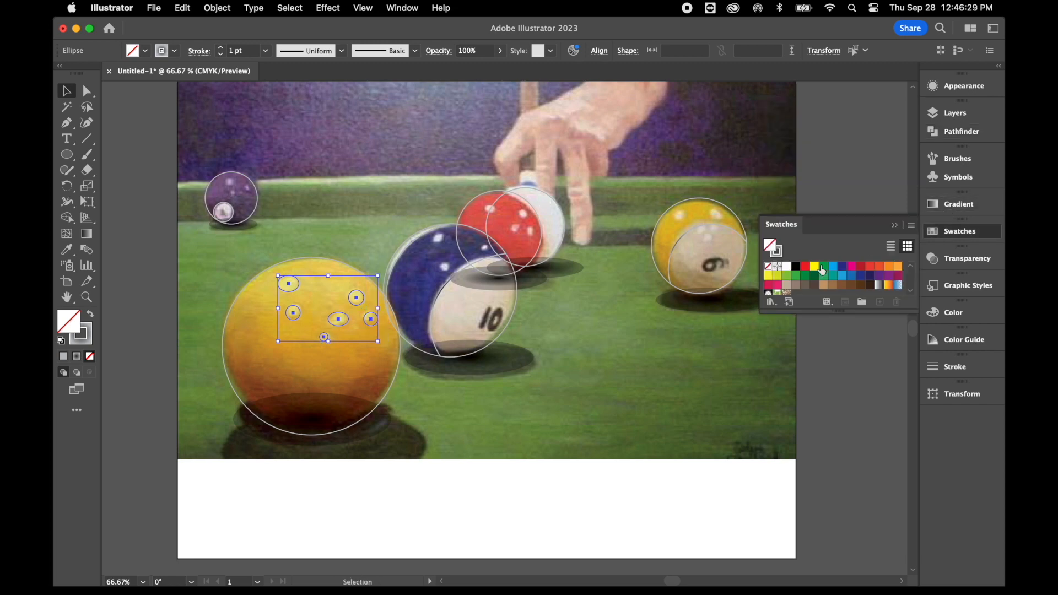
pyautogui.click(786, 266)
pyautogui.click(83, 337)
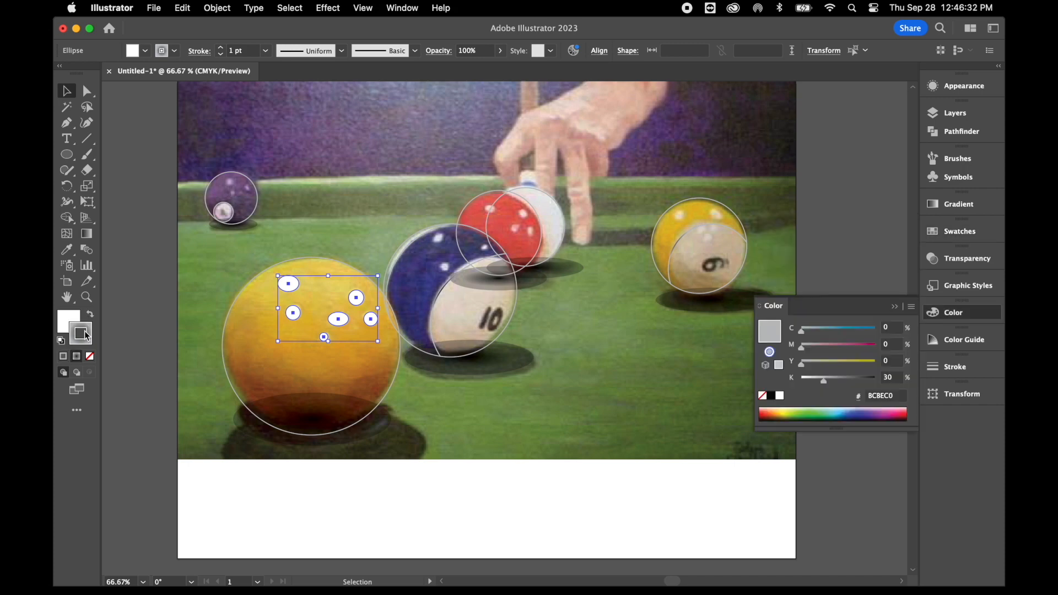
pyautogui.click(91, 357)
pyautogui.click(69, 330)
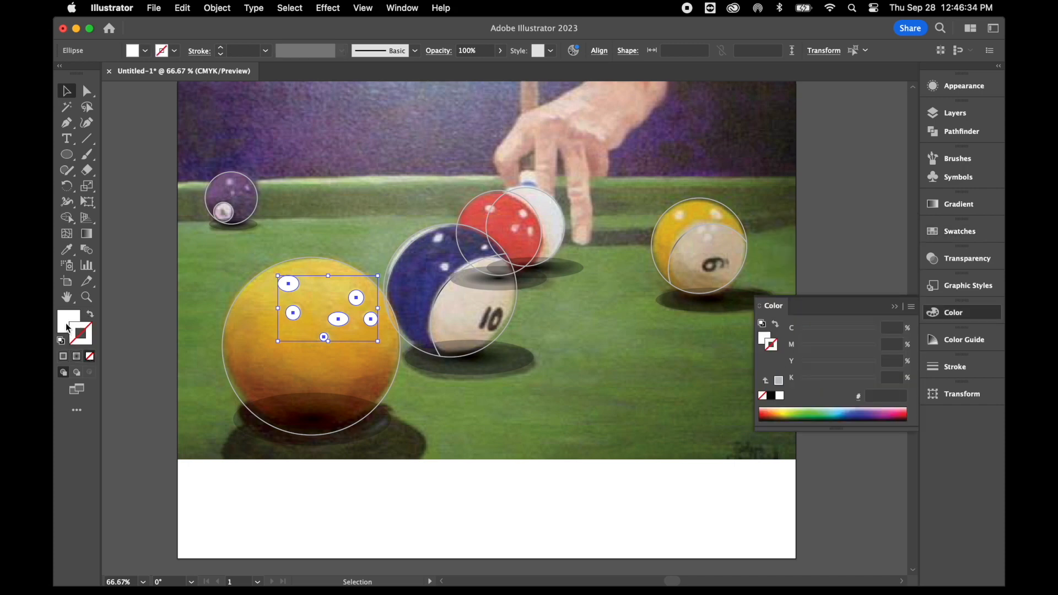
# - Apply a Gaussian Blur to the six white highlights to soften their edges
pyautogui.click(329, 8)
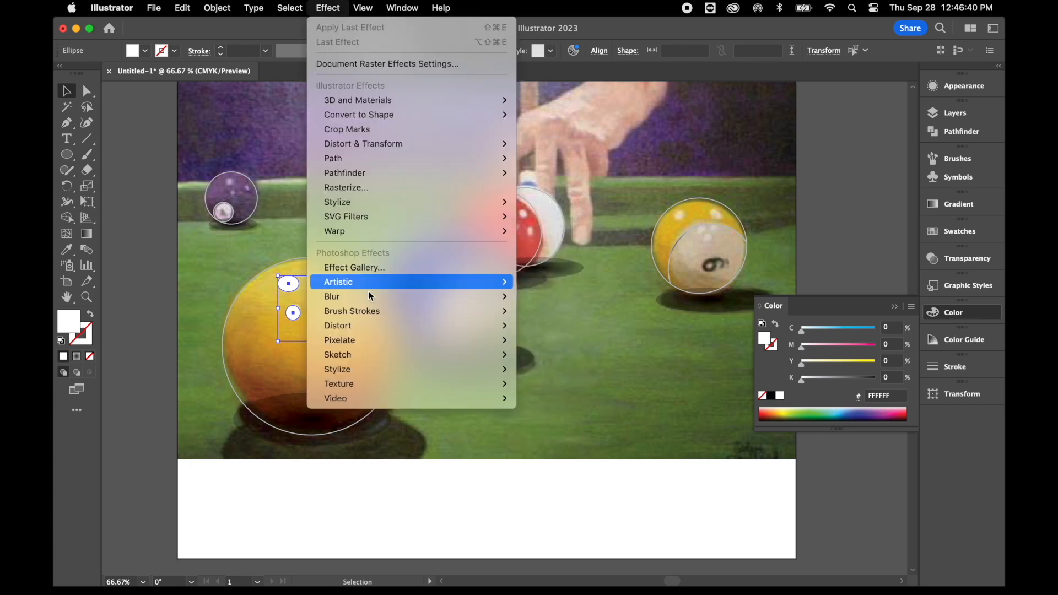
pyautogui.moveTo(370, 297)
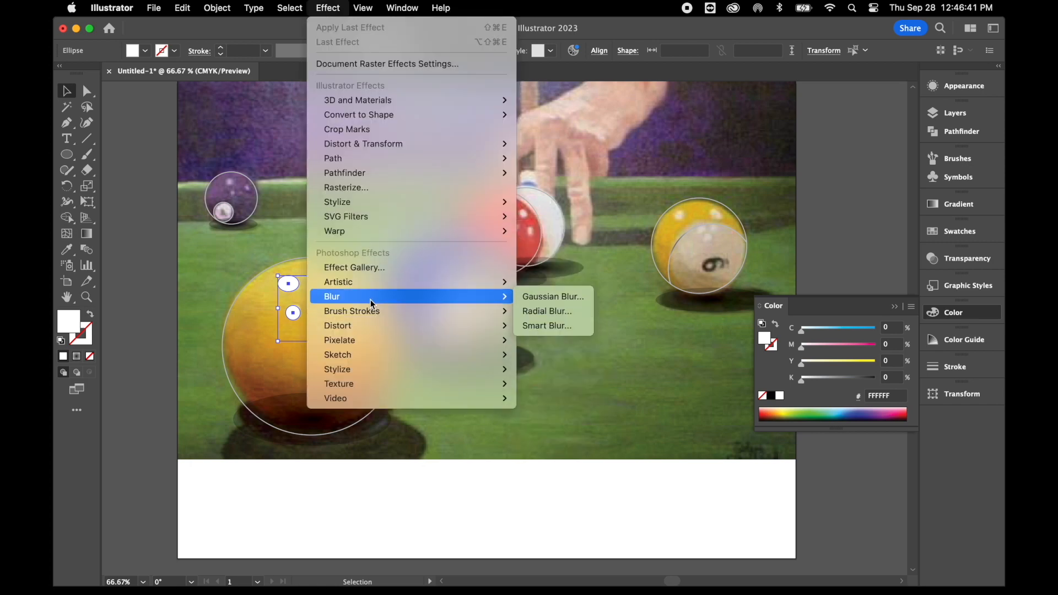
pyautogui.click(567, 297)
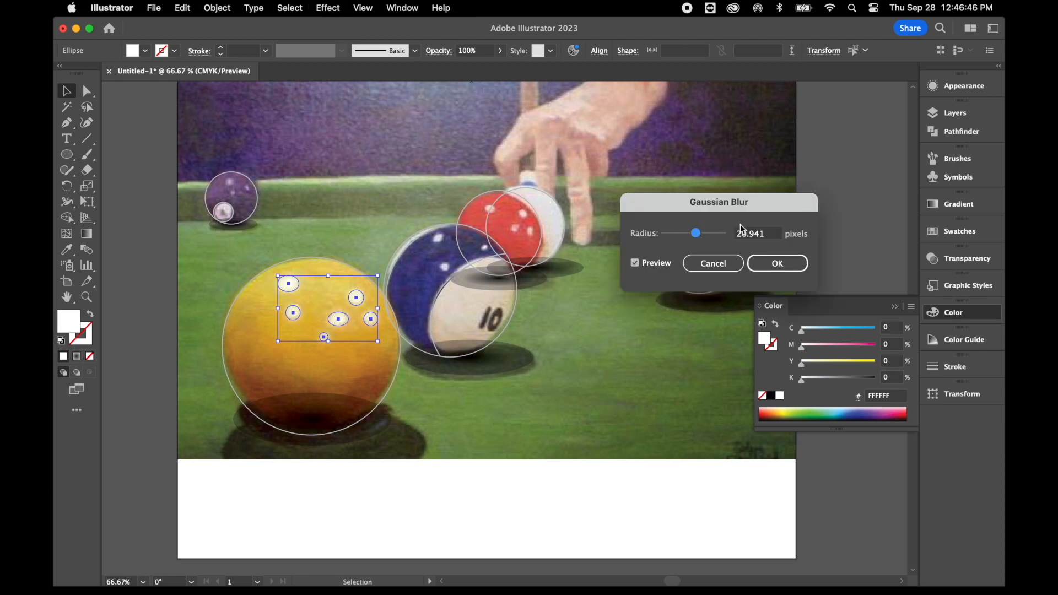
pyautogui.click(774, 264)
pyautogui.click(204, 328)
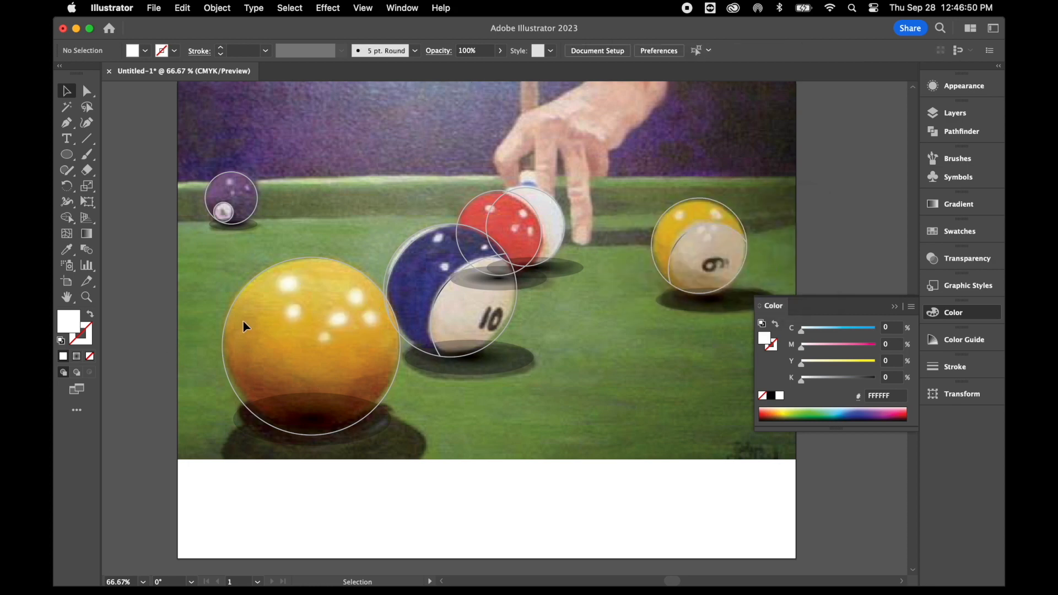
# - Fill the large ball's circle with light yellow sampled by Eyedropper from the top of the ball in the photo
pyautogui.click(235, 311)
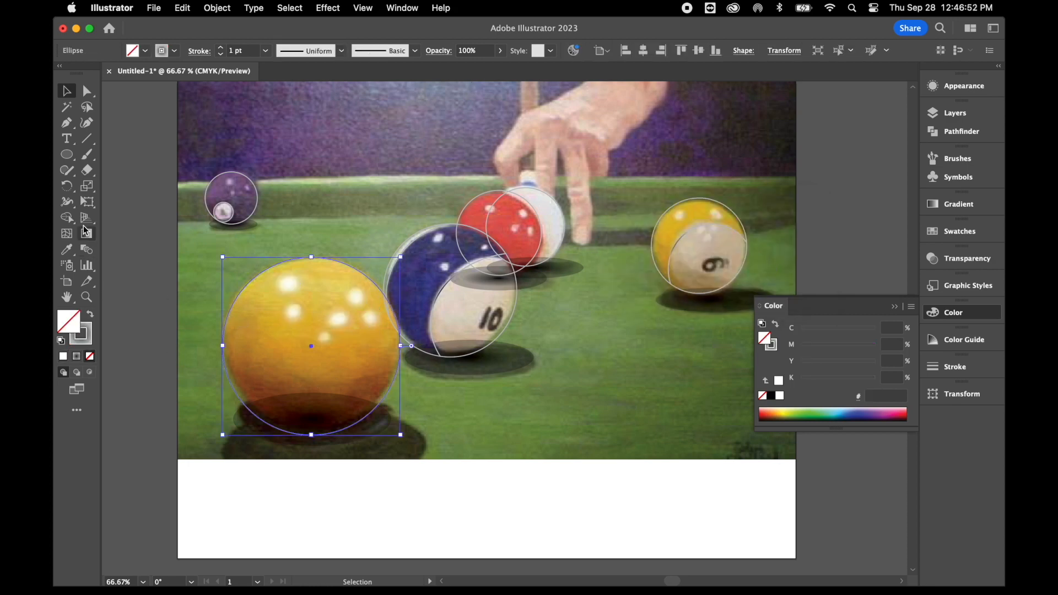
pyautogui.click(67, 252)
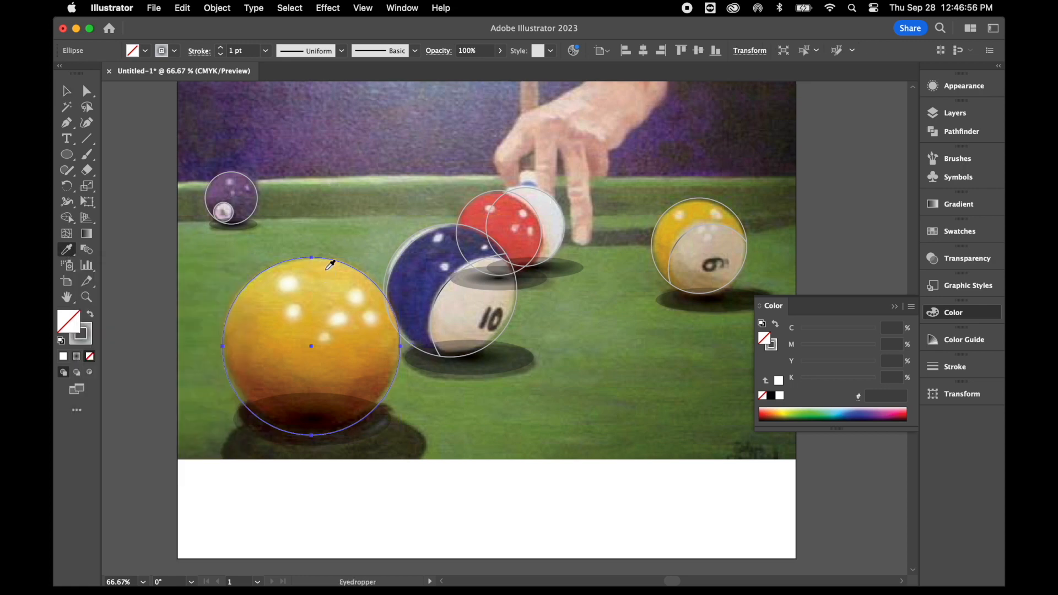
pyautogui.click(328, 267)
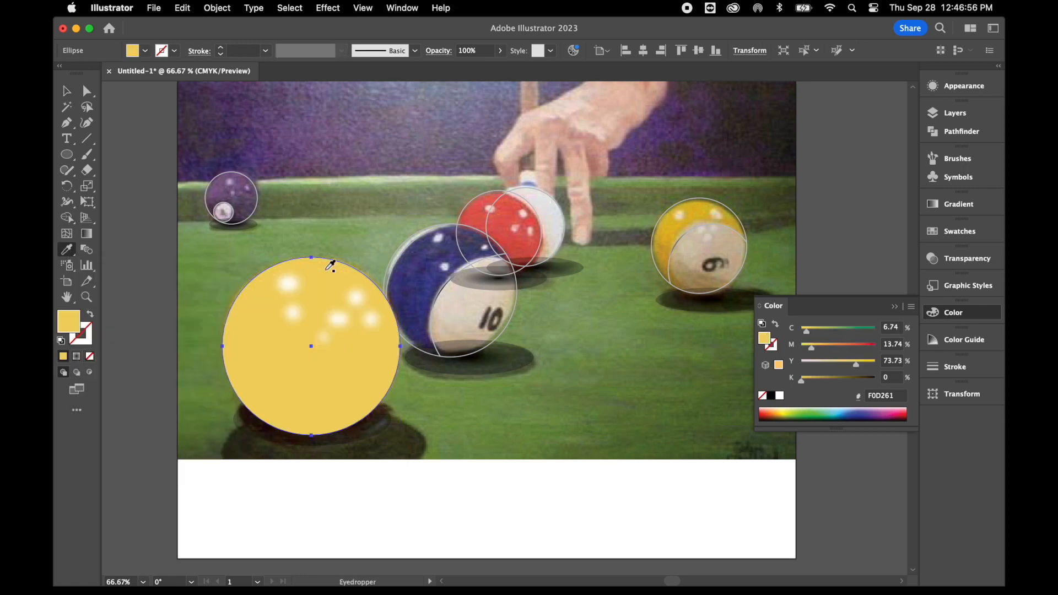
# - Give the large ball a black-to-yellow radial gradient without the gray end stop, and reverse it so yellow is at the center
pyautogui.click(957, 211)
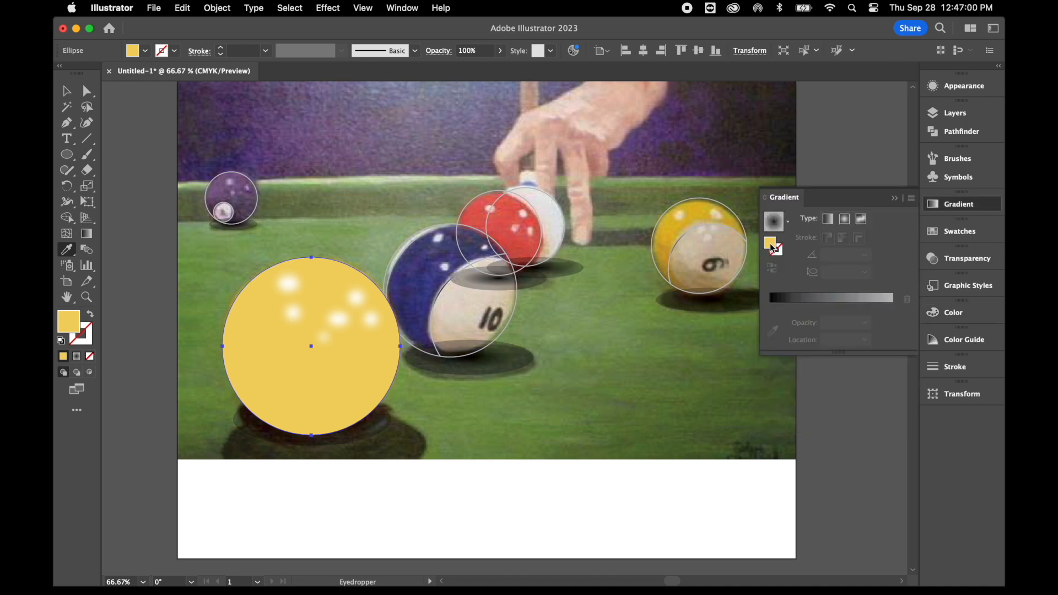
pyautogui.click(873, 310)
pyautogui.click(892, 322)
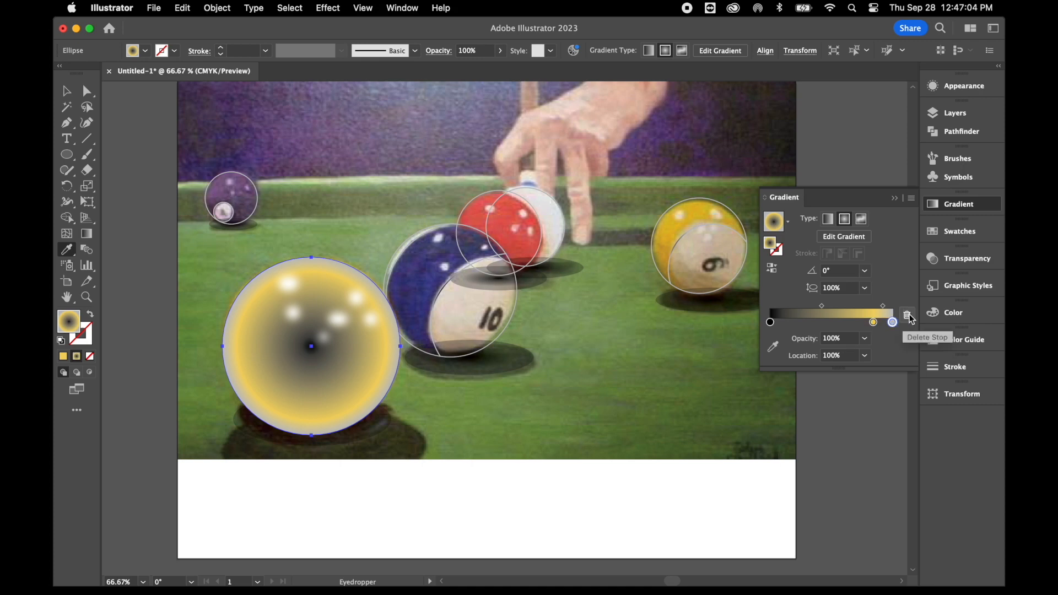
pyautogui.click(907, 315)
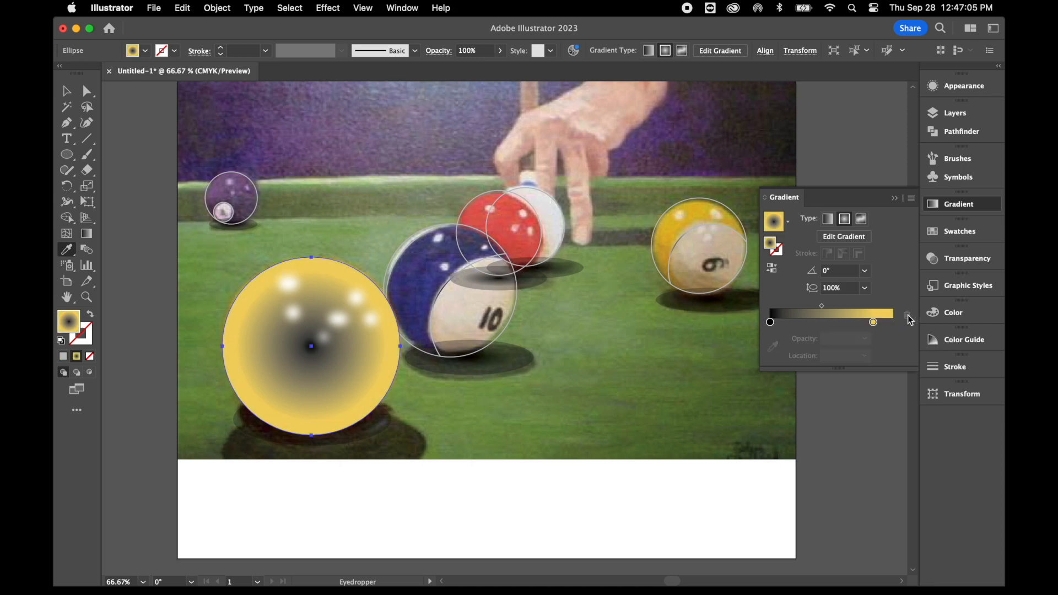
pyautogui.click(771, 269)
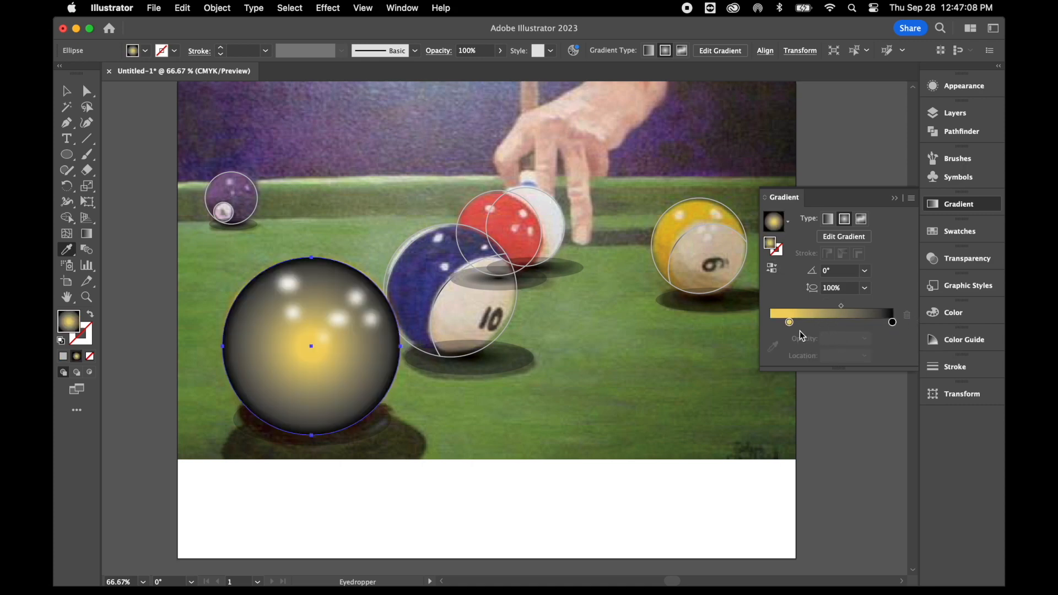
# - Change the gradient's black outer stop to orange and move it to a location of about 79%
pyautogui.doubleClick(893, 323)
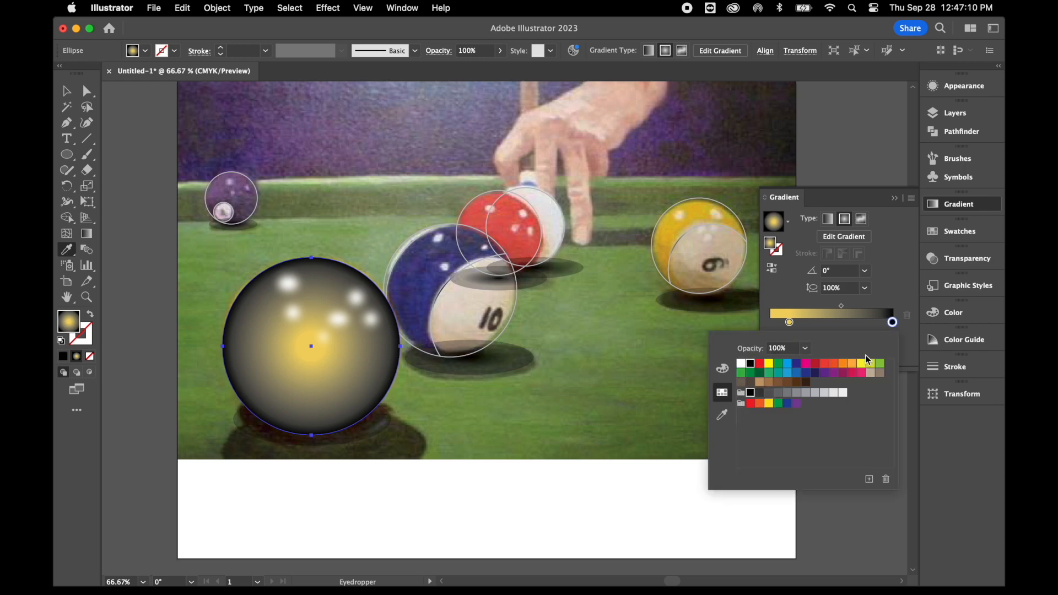
pyautogui.click(844, 366)
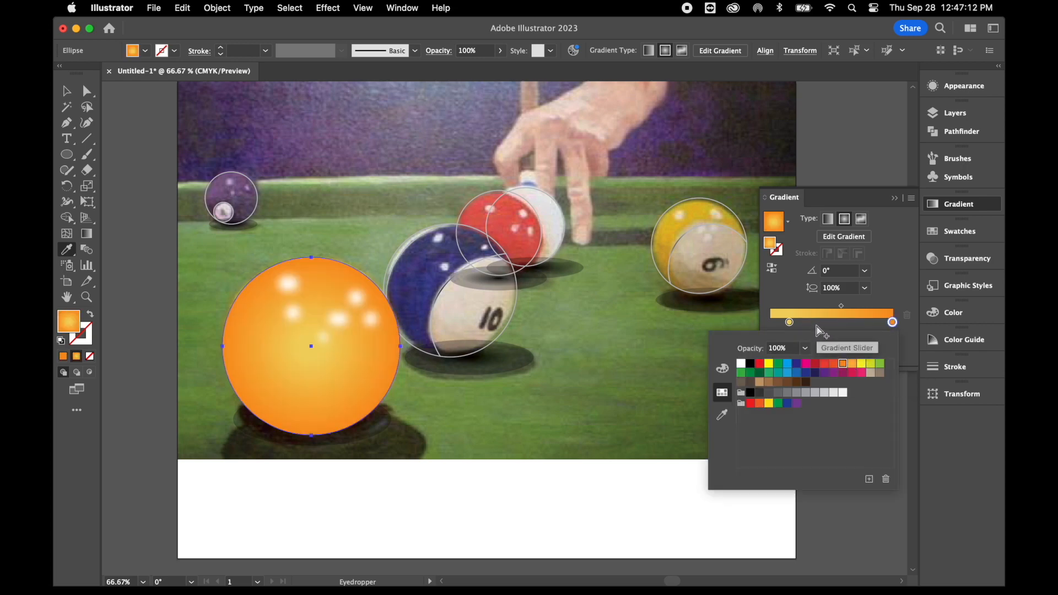
pyautogui.click(886, 324)
pyautogui.moveTo(887, 324); pyautogui.dragTo(866, 325)
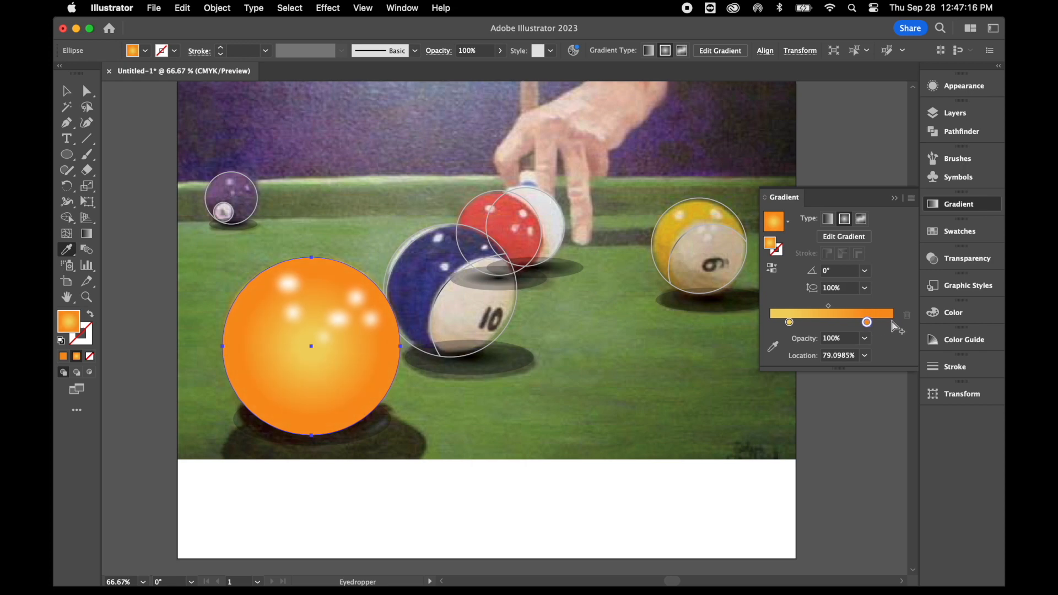
# - Add a gradient stop at a location of about 98.5% and color it dark gray
pyautogui.click(891, 324)
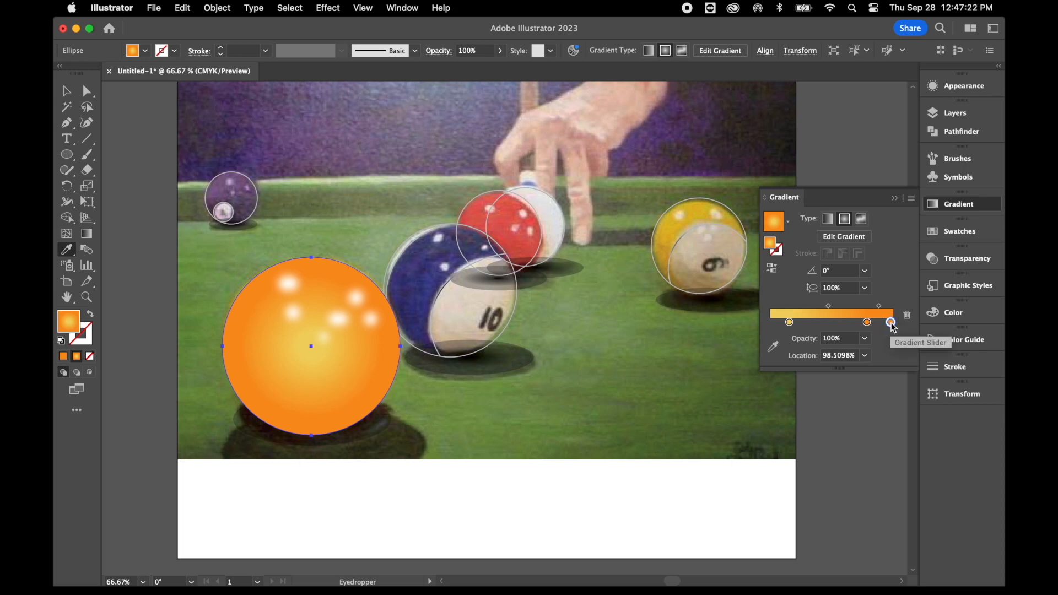
pyautogui.doubleClick(891, 324)
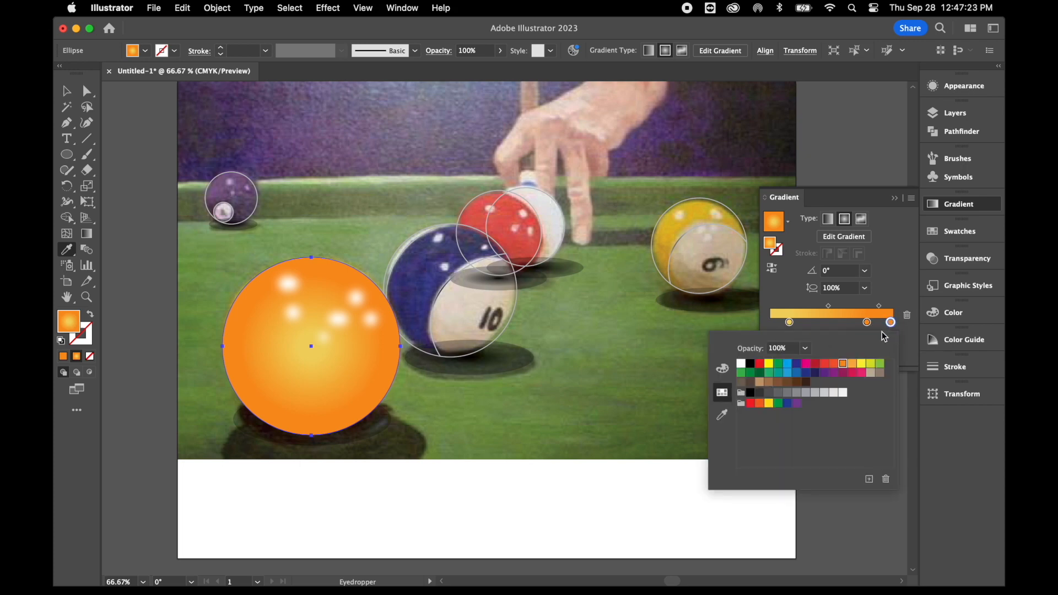
pyautogui.click(769, 394)
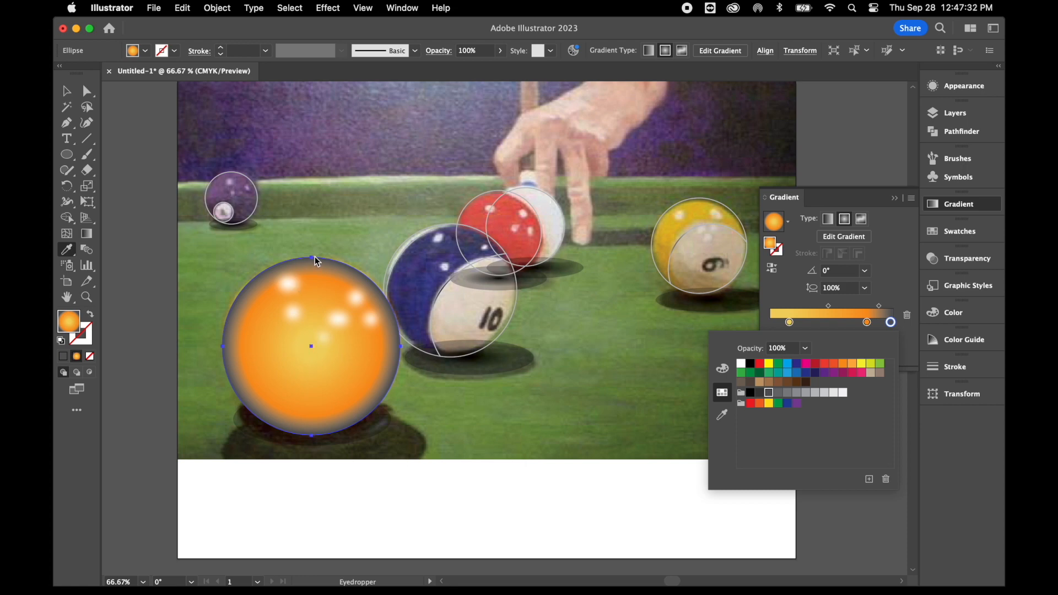
# - Redirect the large ball's radial gradient vertically, starting above the ball and ending near its lower edge, so the underside is shaded dark
pyautogui.click(90, 240)
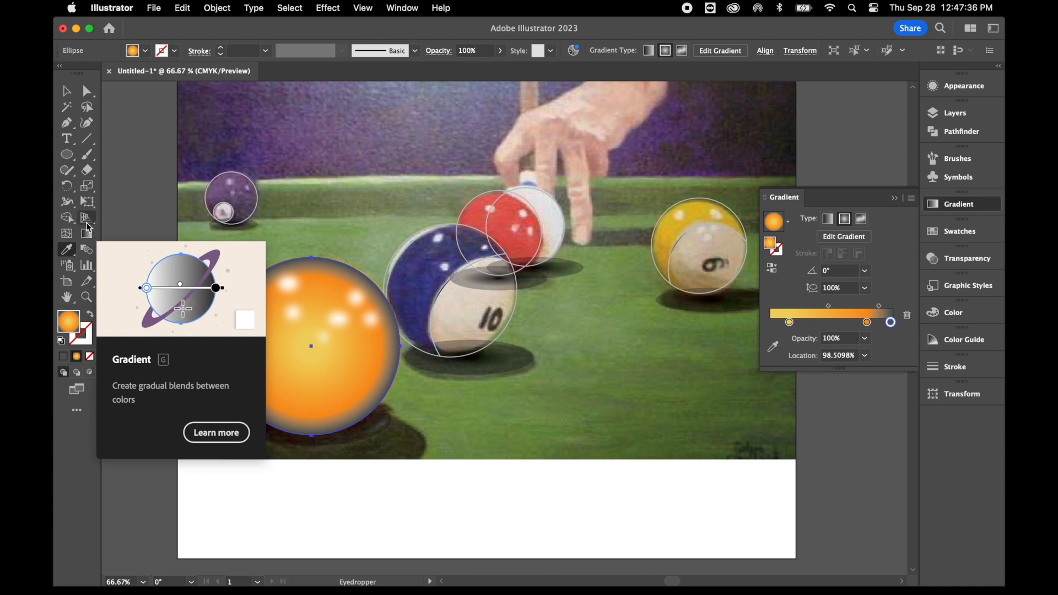
pyautogui.click(87, 235)
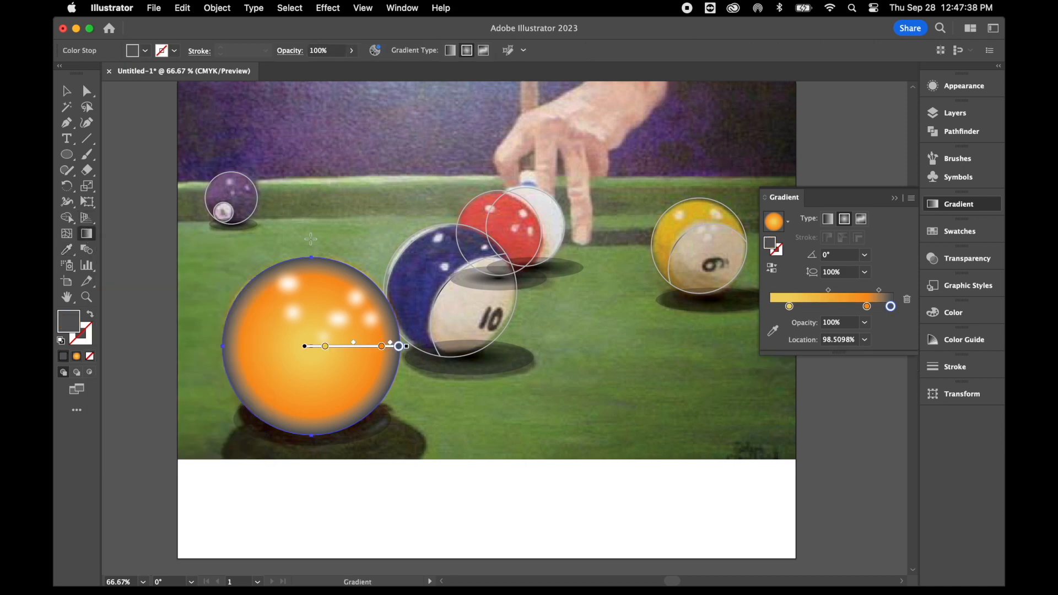
pyautogui.moveTo(311, 218); pyautogui.dragTo(311, 415)
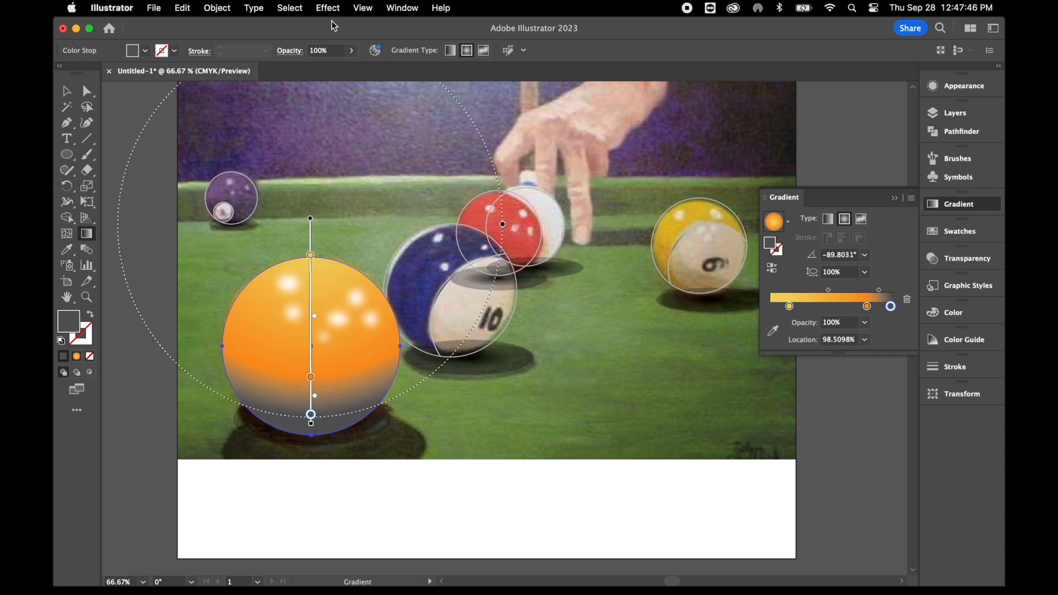
pyautogui.click(366, 8)
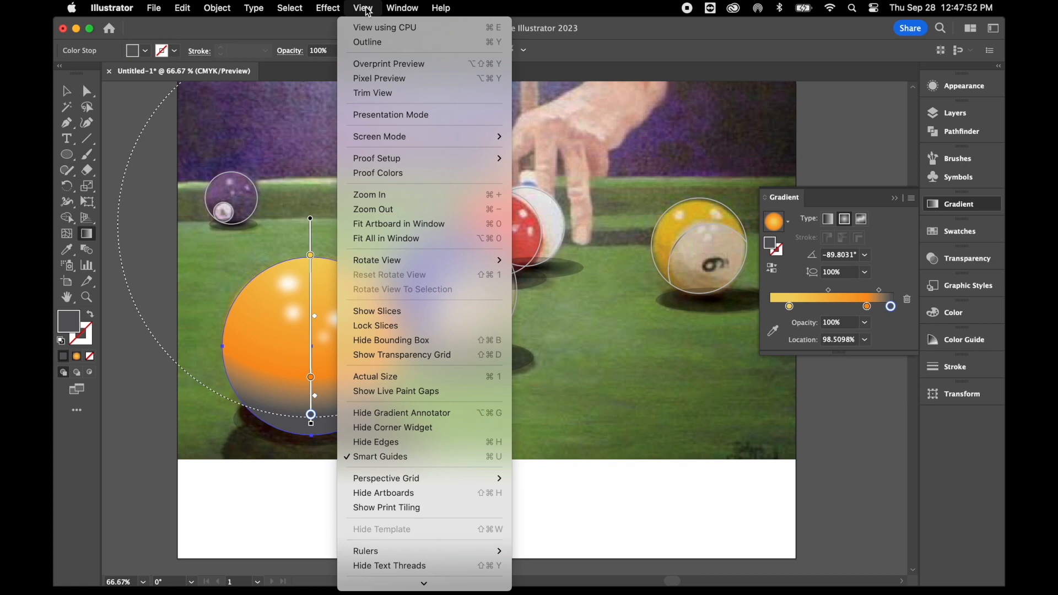
# - Hide the gradient annotator and redraw the large ball's radial gradient from just inside its upper edge down to its lower edge
pyautogui.click(415, 414)
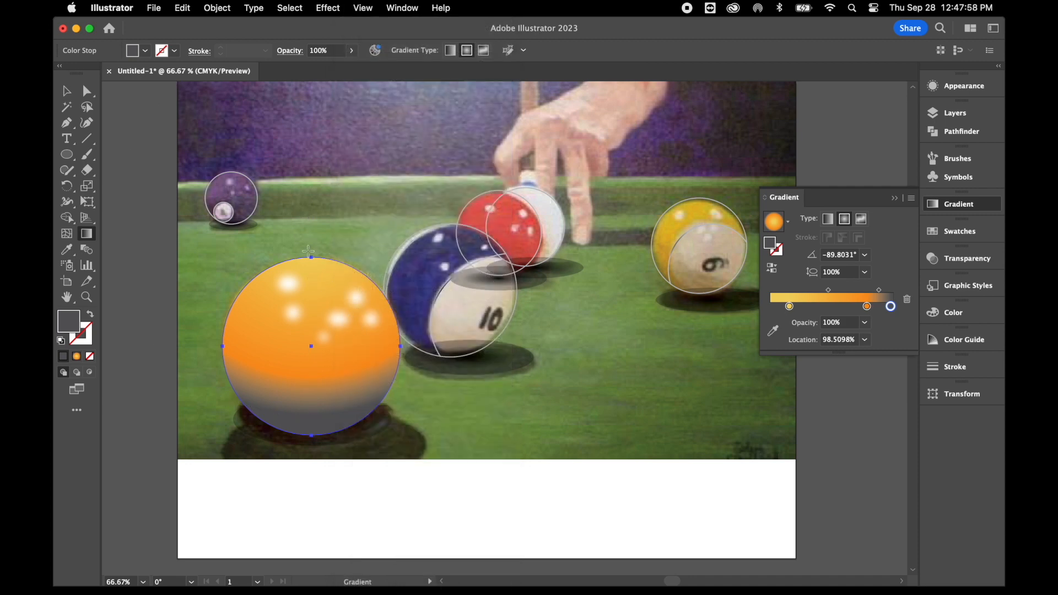
pyautogui.moveTo(311, 250); pyautogui.dragTo(318, 427)
pyautogui.moveTo(313, 273); pyautogui.dragTo(317, 431)
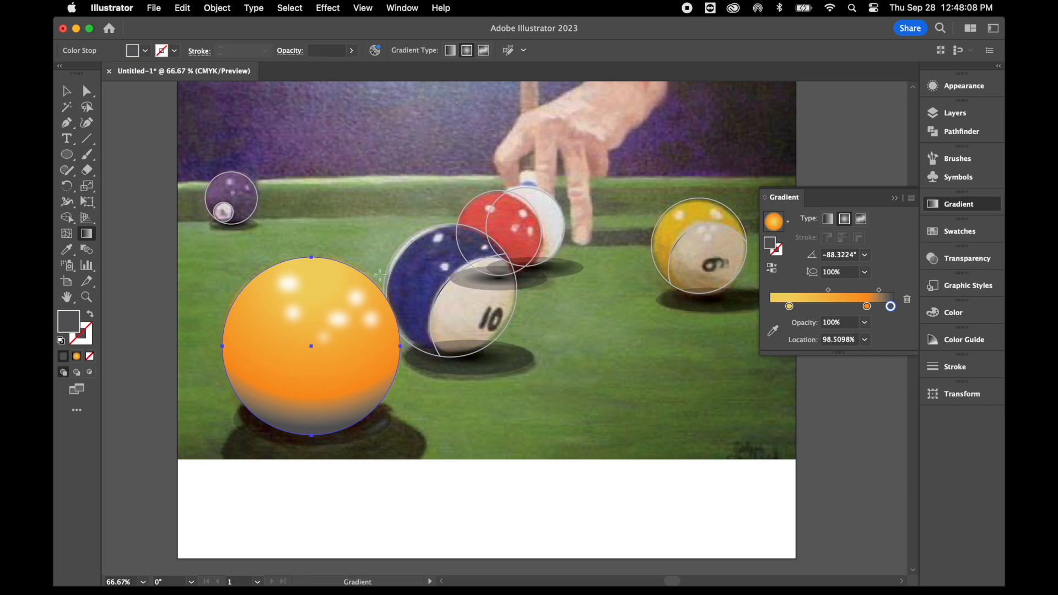
pyautogui.click(64, 91)
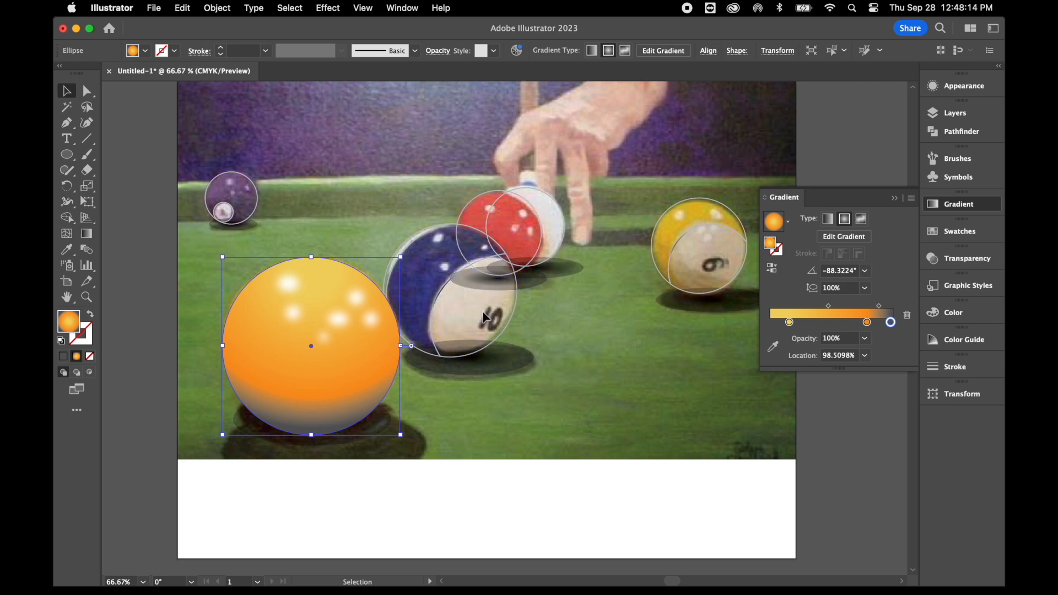
# - Add an area text box on the green felt beside the blue striped ball containing 10
pyautogui.click(66, 138)
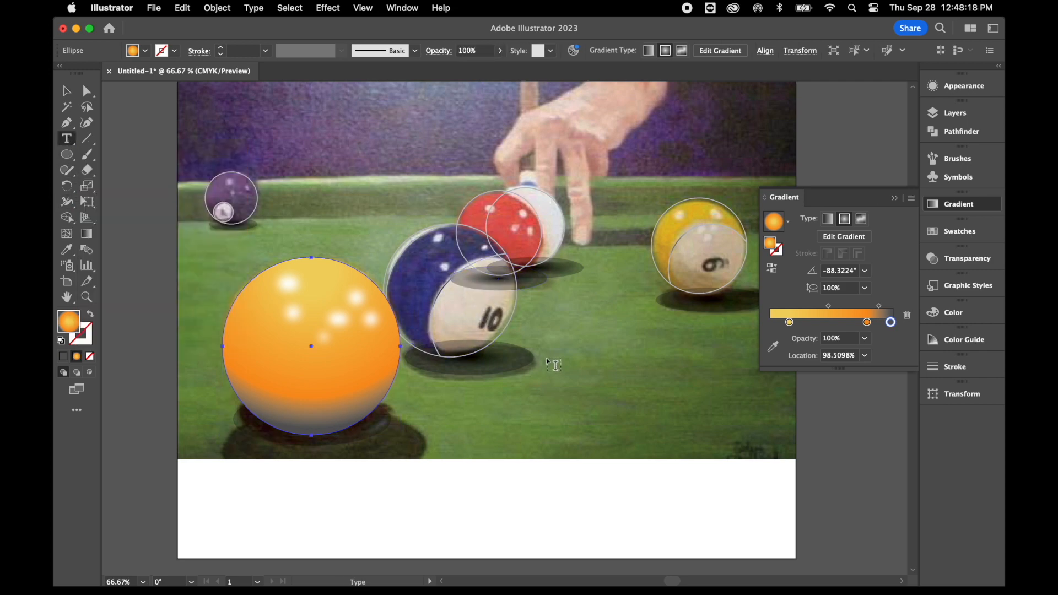
pyautogui.moveTo(551, 338); pyautogui.dragTo(671, 439)
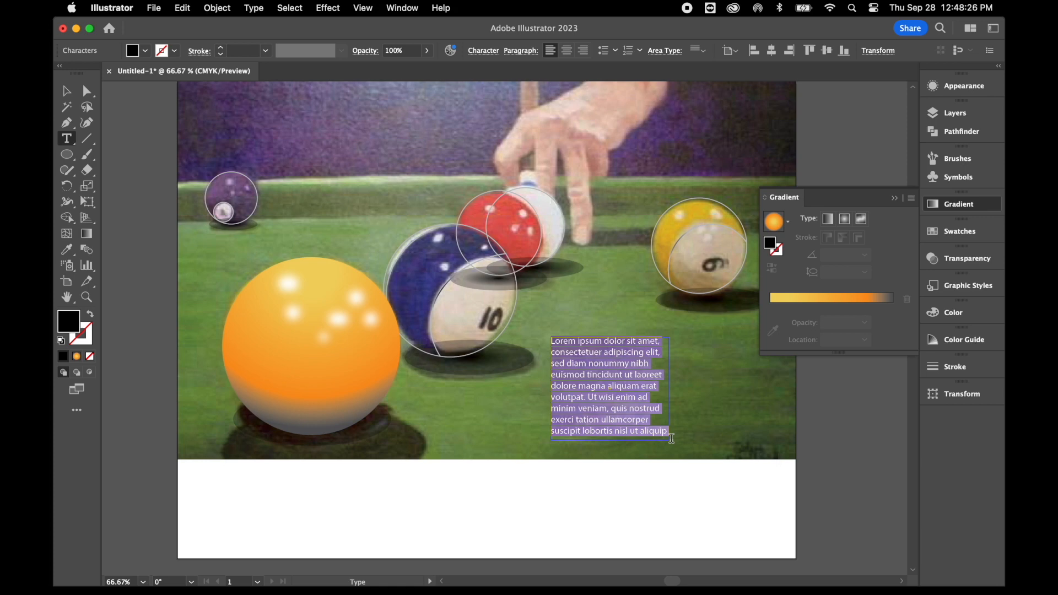
pyautogui.press('BackSpace')
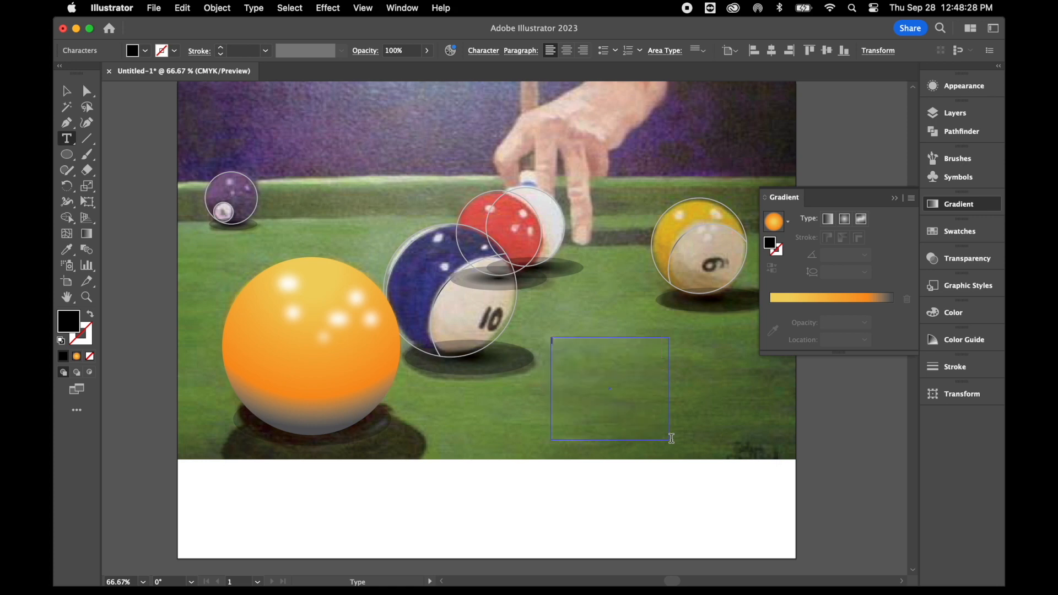
pyautogui.write('10')
# - Change the 10 to a bolder font and convert the text to outlines
pyautogui.moveTo(572, 342); pyautogui.dragTo(541, 342)
pyautogui.moveTo(573, 345); pyautogui.dragTo(525, 341)
pyautogui.click(254, 9)
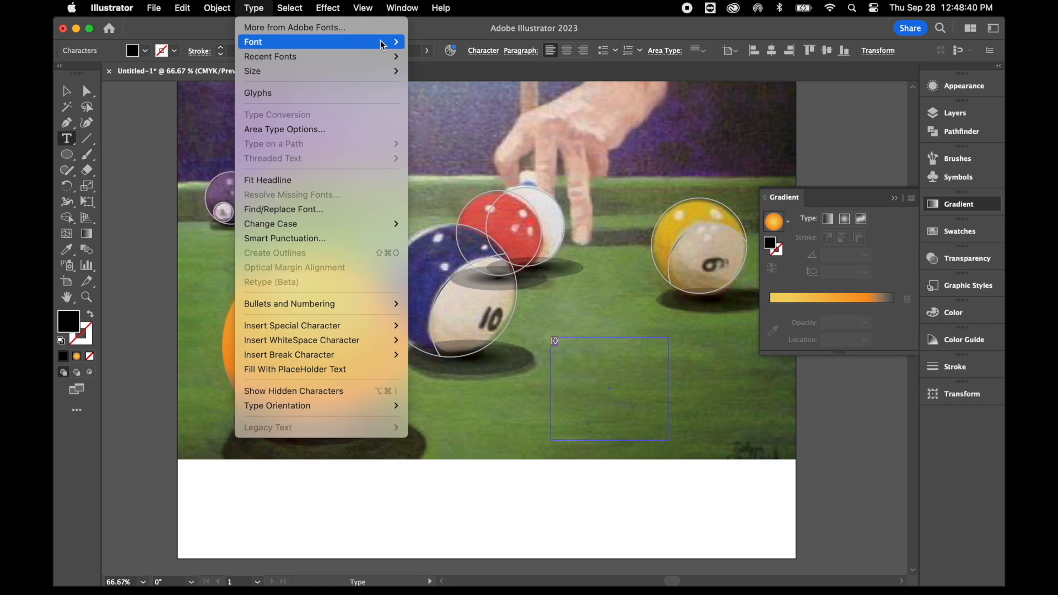
pyautogui.moveTo(378, 44)
pyautogui.click(486, 41)
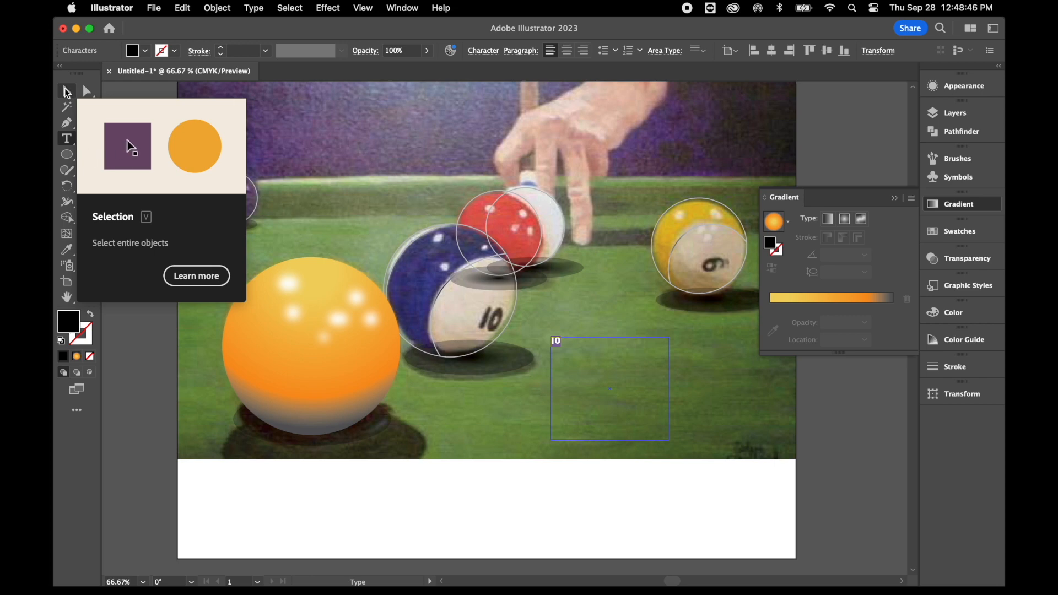
pyautogui.click(67, 92)
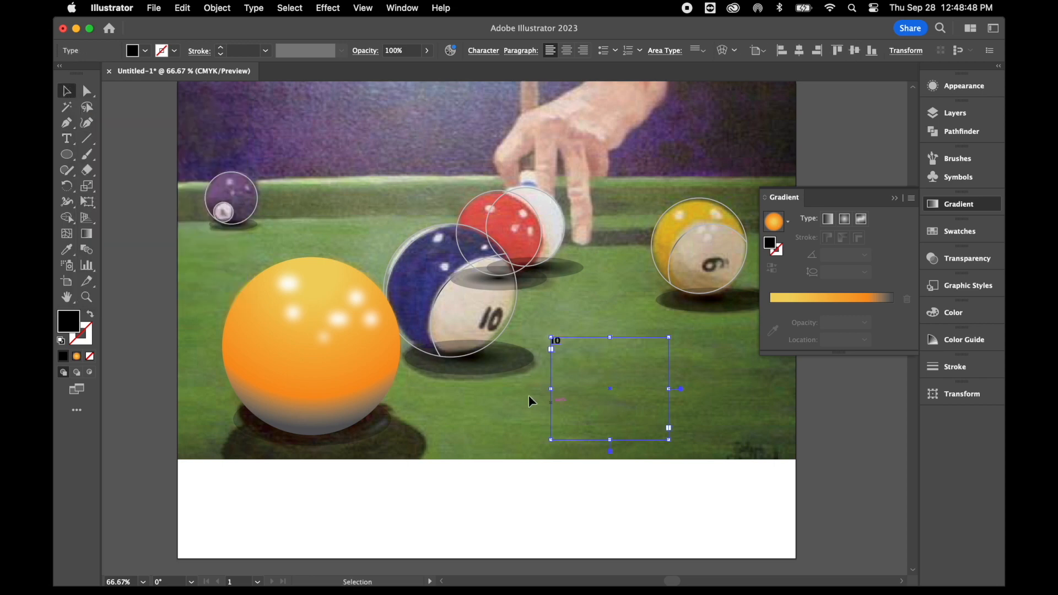
pyautogui.click(254, 8)
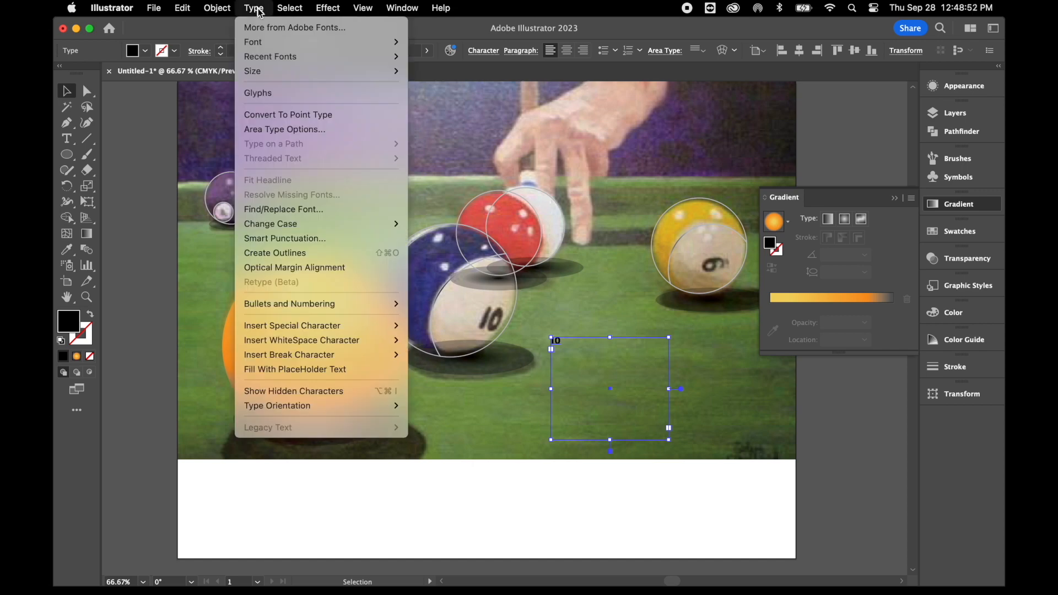
pyautogui.click(301, 256)
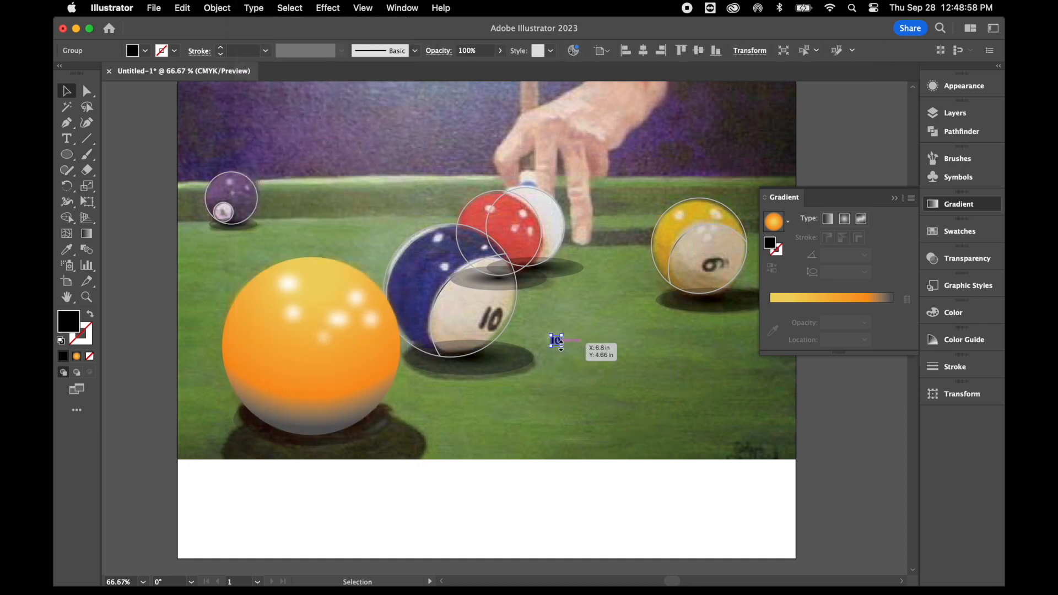
# - Move the outlined 10 onto the blue striped ball, then enlarge and tilt it to cover the painted number
pyautogui.moveTo(557, 349); pyautogui.dragTo(616, 357)
pyautogui.press('super+equal')
pyautogui.press('super+equal')
pyautogui.press('super+equal')
pyautogui.moveTo(506, 342); pyautogui.dragTo(313, 269)
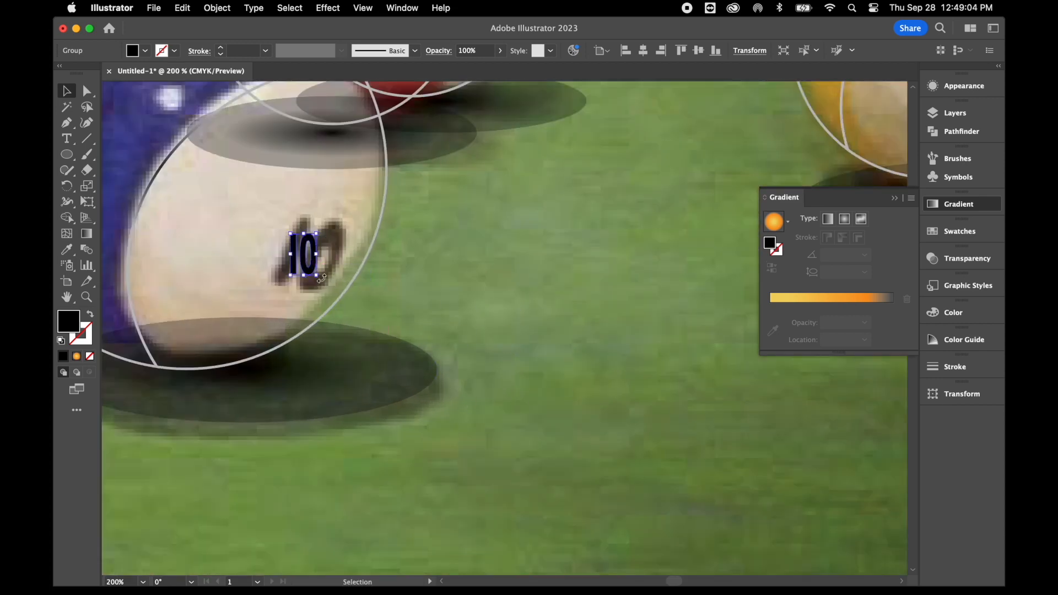
pyautogui.moveTo(322, 277); pyautogui.dragTo(327, 301)
pyautogui.moveTo(296, 227); pyautogui.dragTo(301, 213)
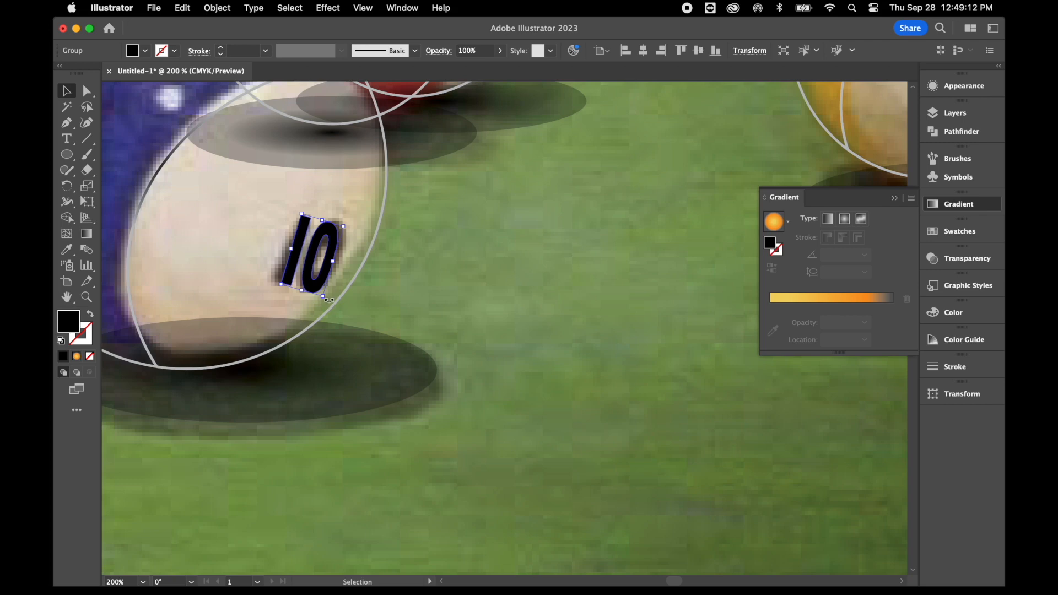
pyautogui.moveTo(329, 301); pyautogui.dragTo(326, 305)
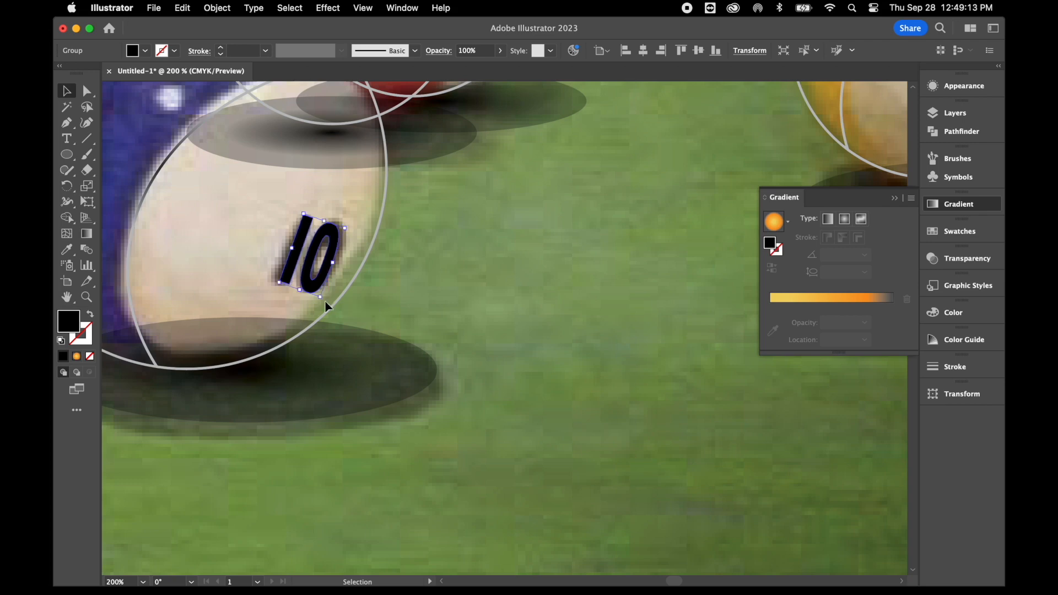
pyautogui.click(431, 315)
pyautogui.press('super+minus')
pyautogui.press('super+minus')
pyautogui.press('super+minus')
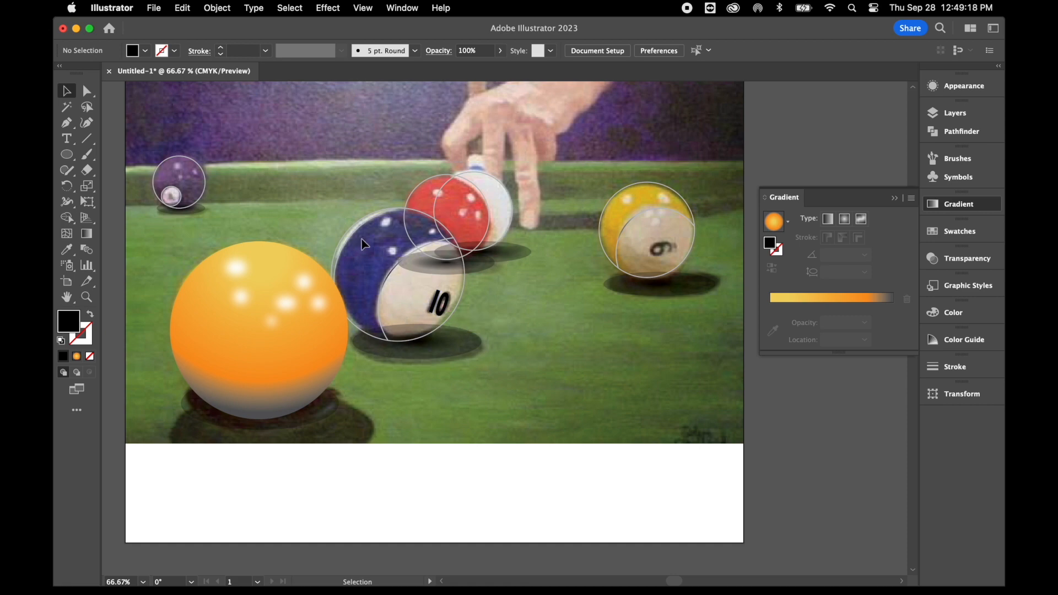
# - Draw three small ellipses over the painted highlights on the blue striped ball
pyautogui.click(67, 154)
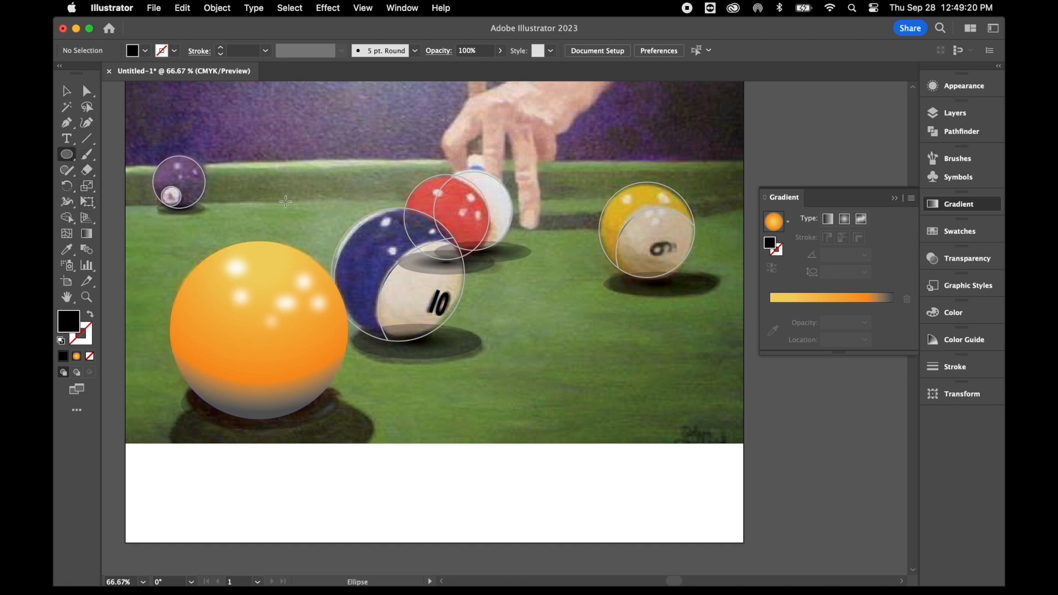
pyautogui.press('super+plus')
pyautogui.press('super+plus')
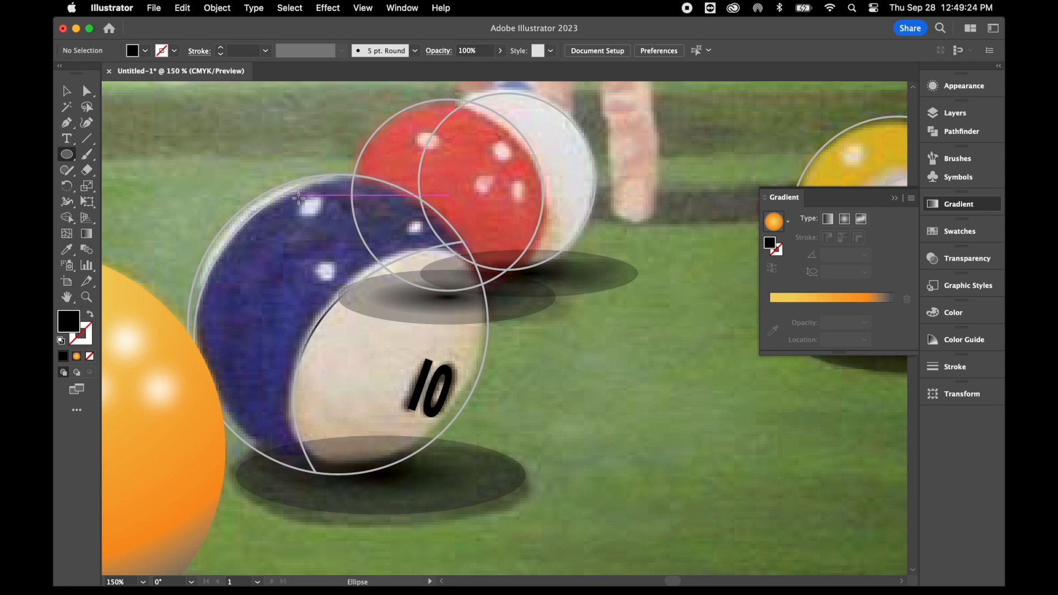
pyautogui.moveTo(298, 197); pyautogui.dragTo(327, 220)
pyautogui.moveTo(405, 220); pyautogui.dragTo(424, 239)
pyautogui.moveTo(313, 262); pyautogui.dragTo(338, 286)
# - Fill the three highlight ellipses on the blue ball with white and apply the last-used Gaussian Blur to them
pyautogui.click(75, 97)
pyautogui.click(309, 207)
pyautogui.keyDown('shift'); pyautogui.click(414, 230); pyautogui.keyUp('shift')
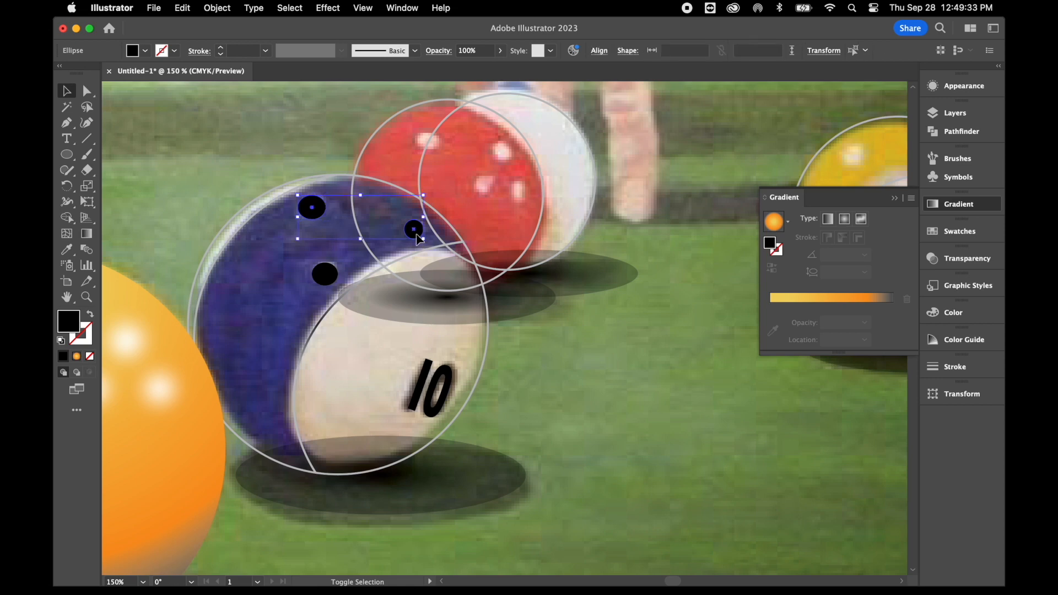
pyautogui.keyDown('shift'); pyautogui.click(325, 274); pyautogui.keyUp('shift')
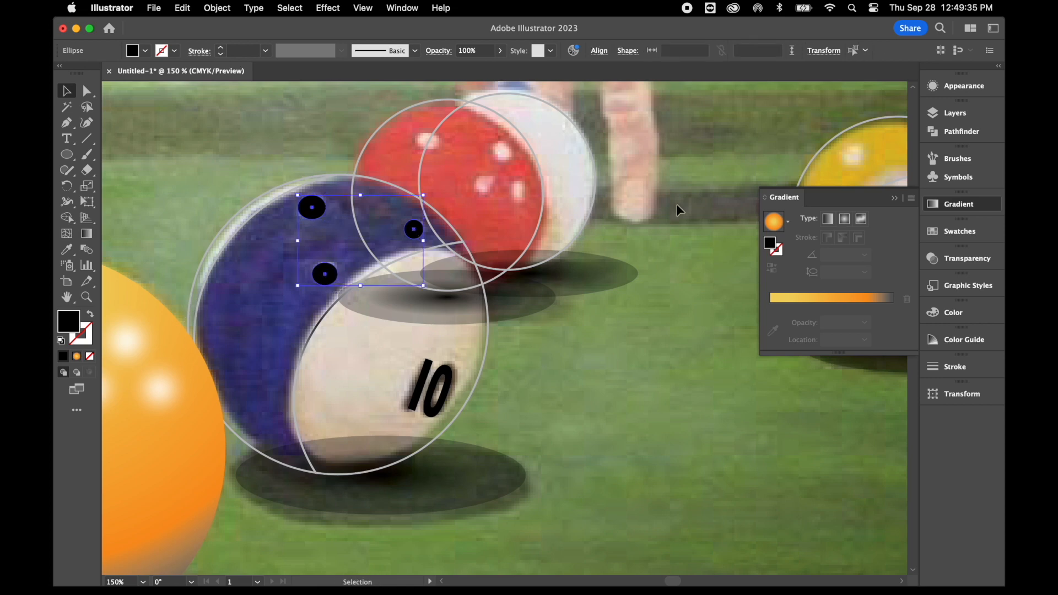
pyautogui.click(961, 243)
pyautogui.click(786, 267)
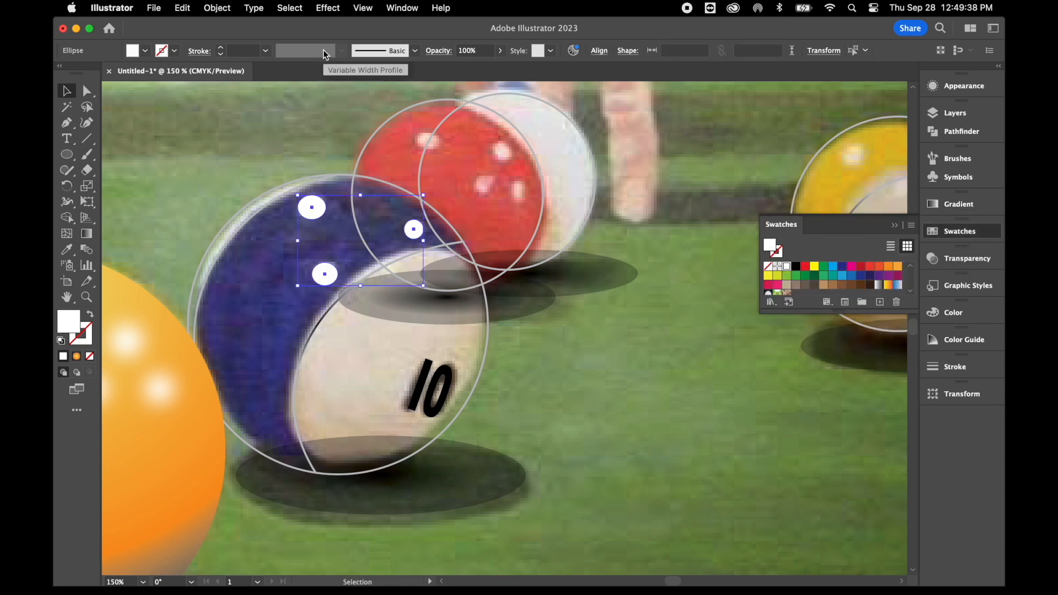
pyautogui.click(335, 11)
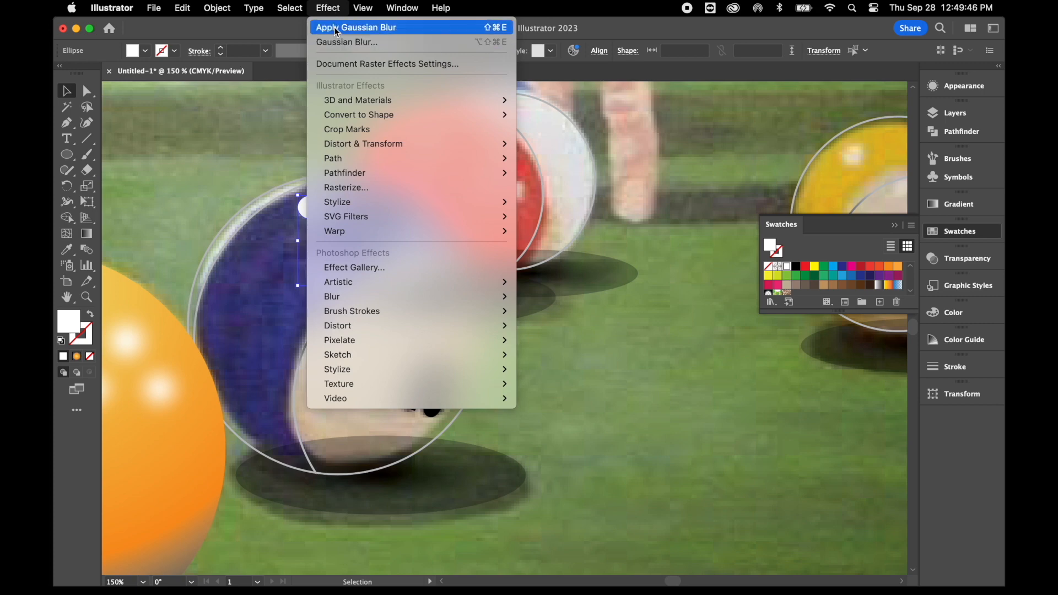
pyautogui.click(334, 26)
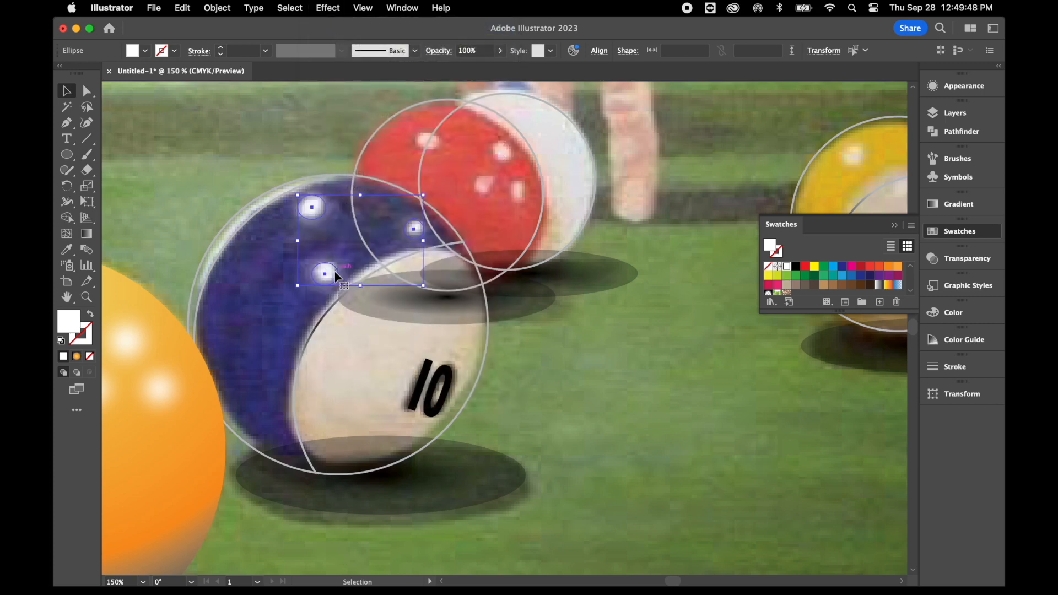
# - Fill the blue ball's large light area around the 10 with the beige sampled from the painting
pyautogui.hscroll(-2, 332, 279)
pyautogui.hscroll(-2, 332, 278)
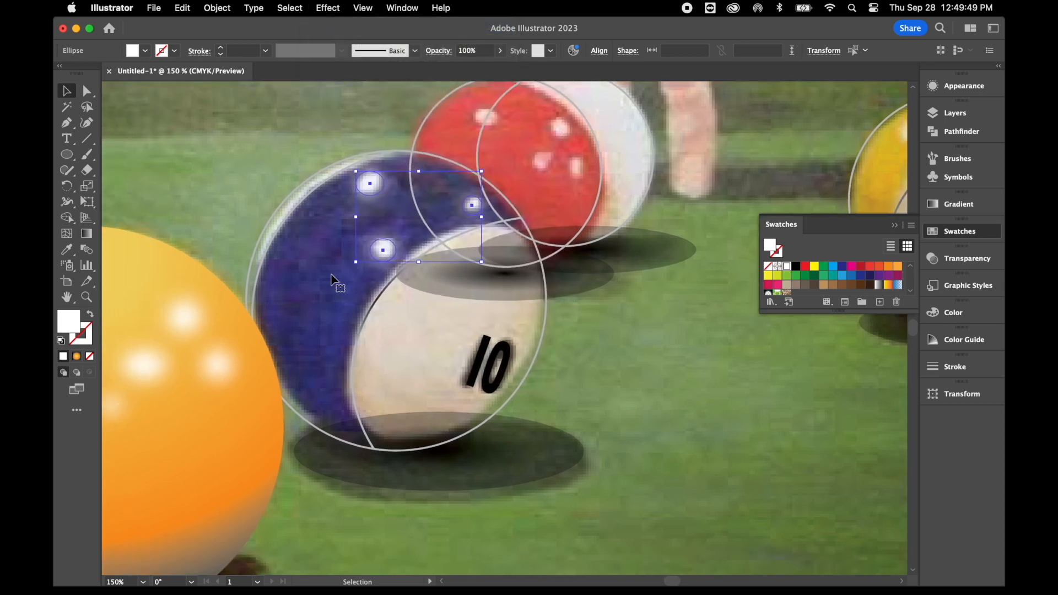
pyautogui.click(373, 308)
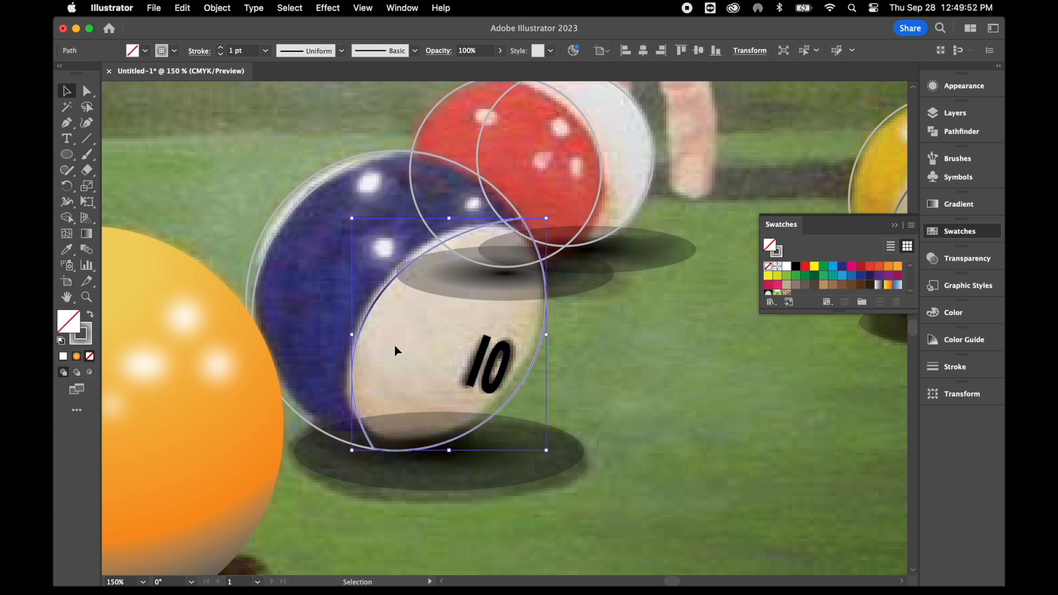
pyautogui.click(66, 253)
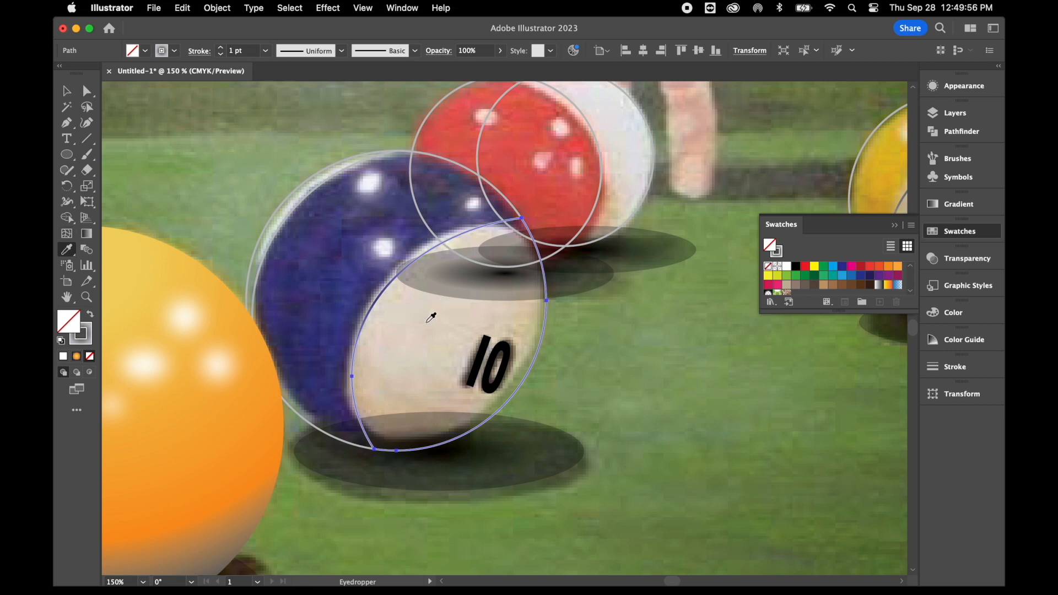
pyautogui.click(431, 318)
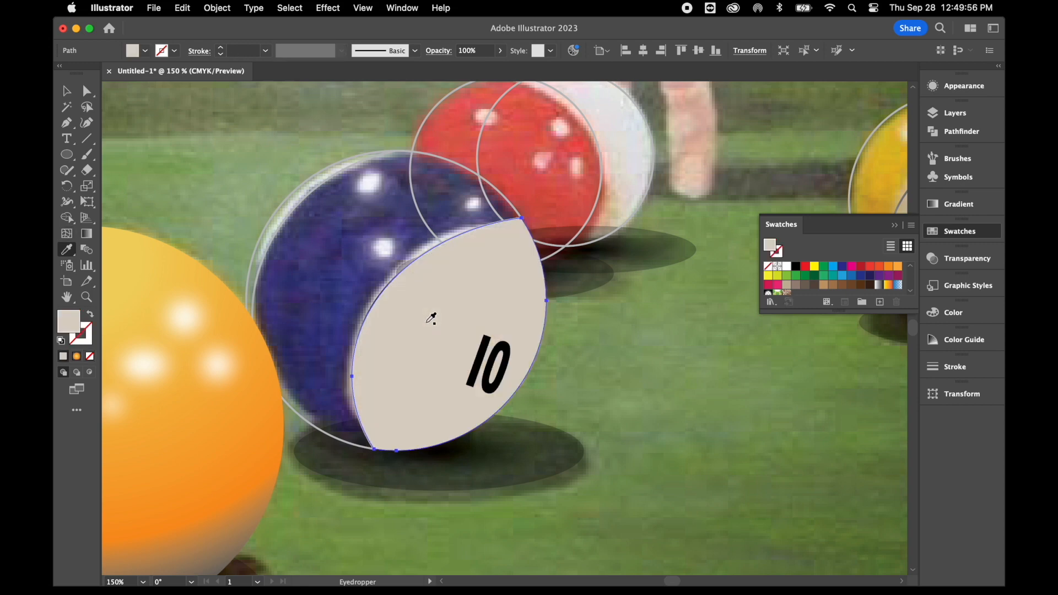
# - Give the beige area a radial gradient from beige at about 14.7% to dark gray, deleting the orange and yellow stops
pyautogui.click(961, 205)
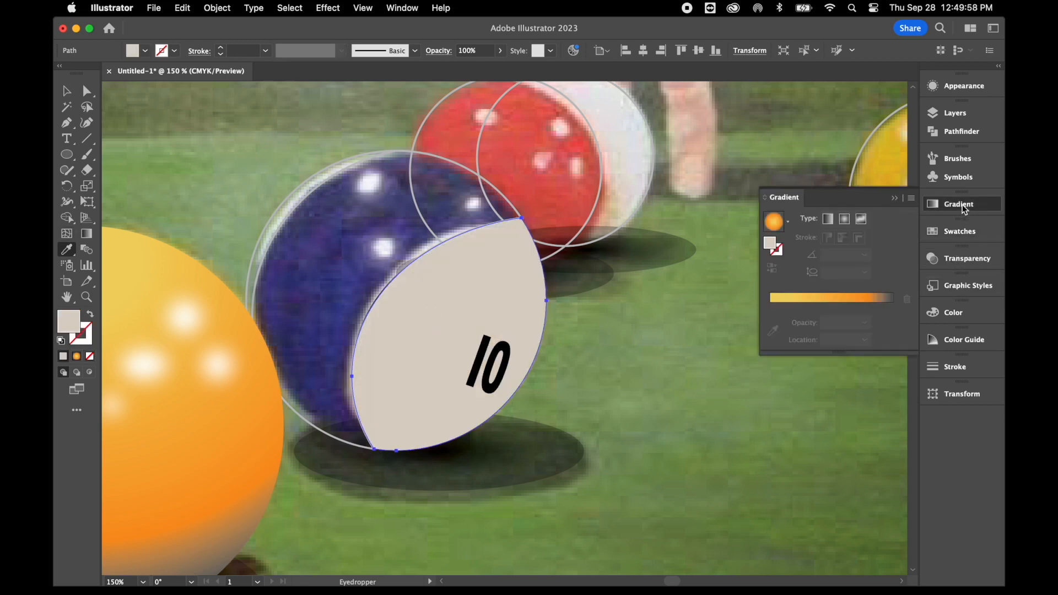
pyautogui.click(860, 310)
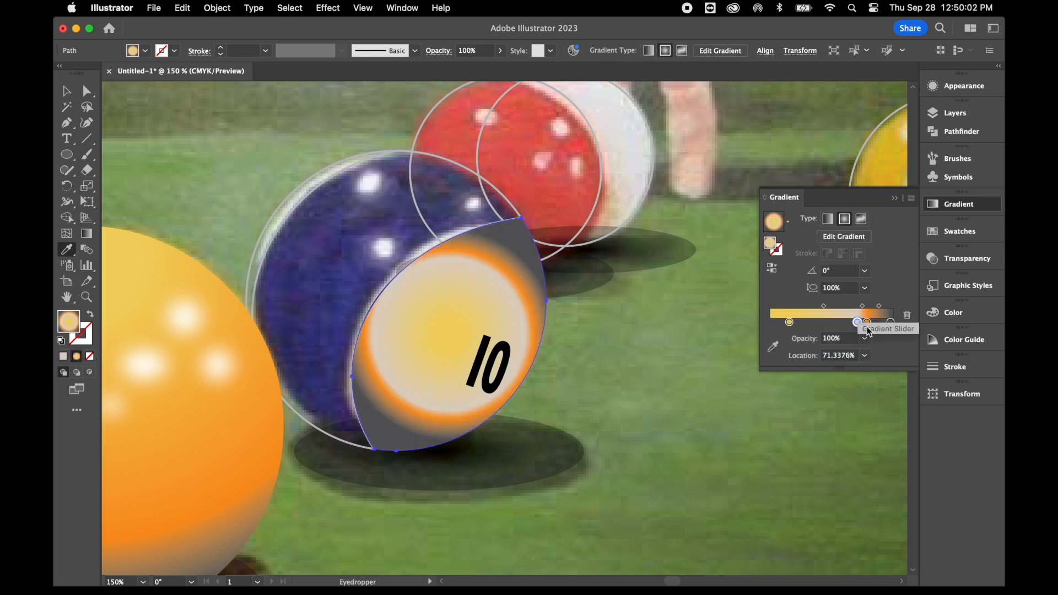
pyautogui.click(867, 323)
pyautogui.click(906, 315)
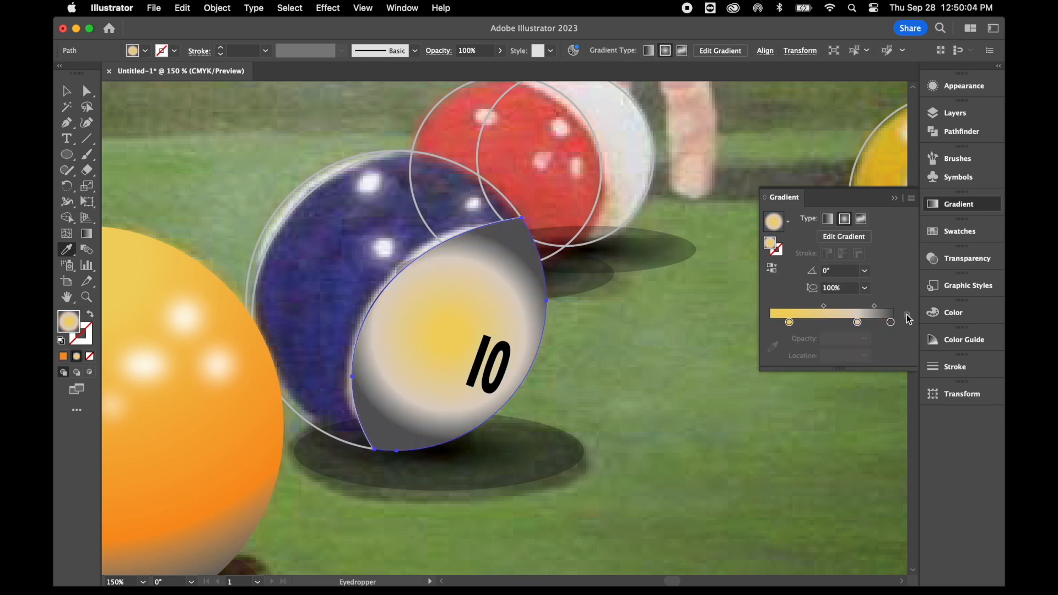
pyautogui.click(789, 323)
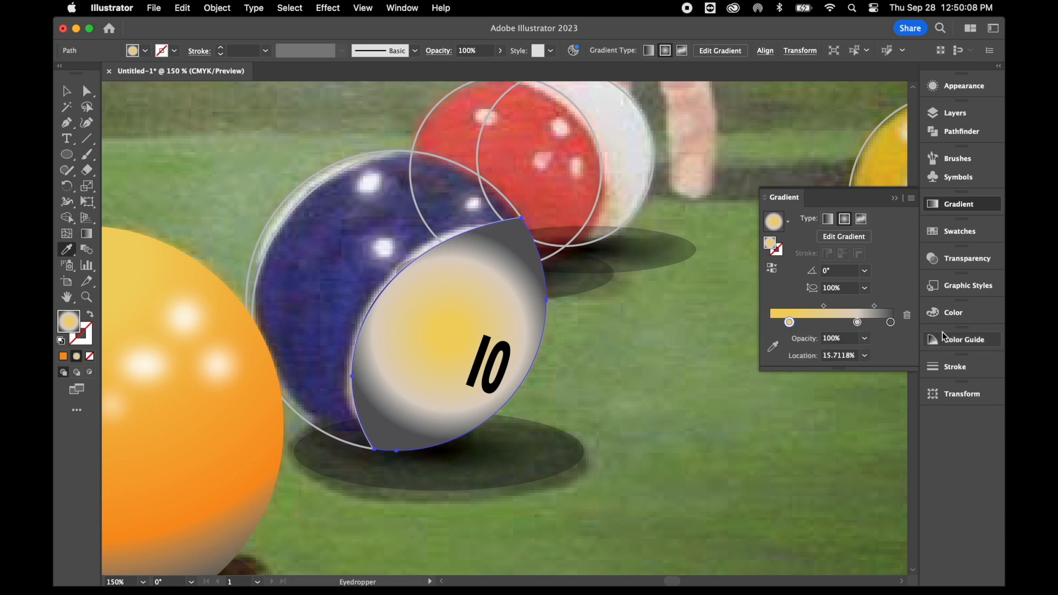
pyautogui.click(907, 315)
pyautogui.moveTo(856, 324); pyautogui.dragTo(787, 324)
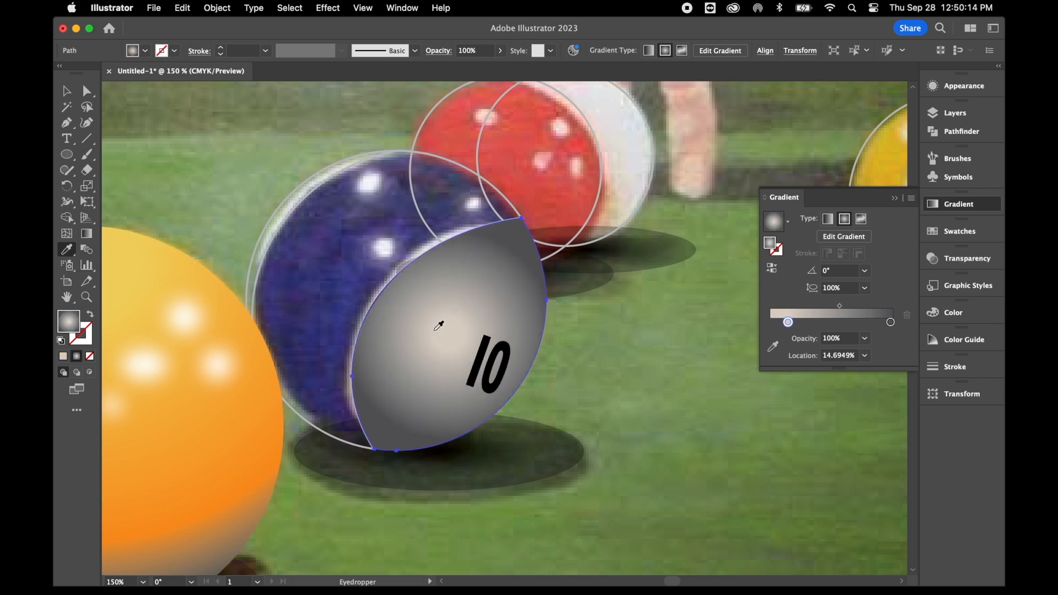
# - Redirect the beige area's radial gradient from its upper edge down to its lower edge, at an angle of about -104°
pyautogui.click(87, 233)
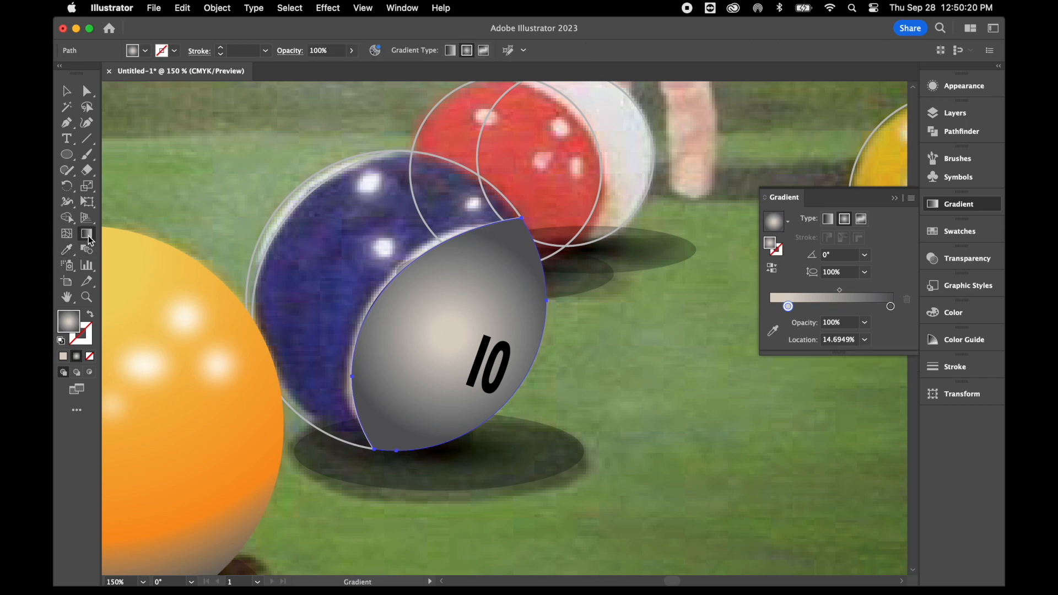
pyautogui.moveTo(481, 232); pyautogui.dragTo(433, 430)
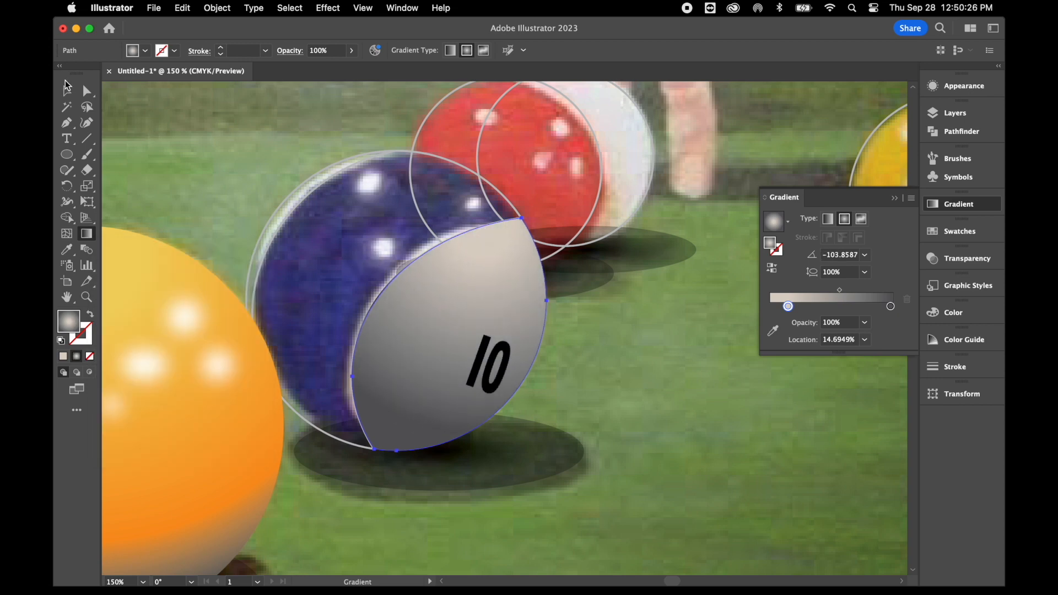
pyautogui.click(67, 85)
# - Fill the thin light crescent on the blue ball's outer edge with the beige-to-gray gradient sampled from the 10 area, redirected downward at about -97°
pyautogui.click(302, 182)
pyautogui.click(72, 252)
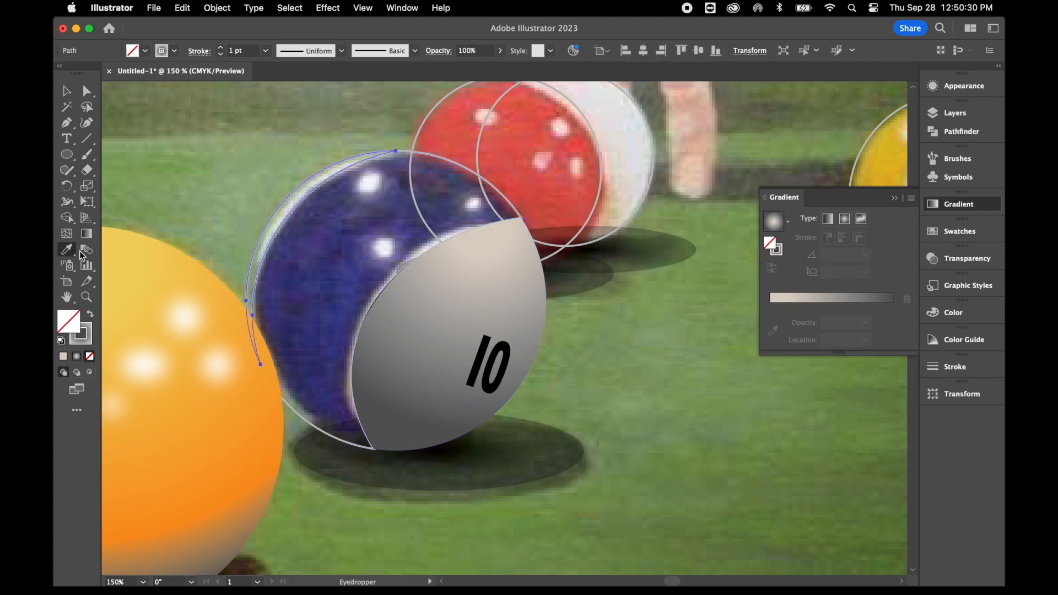
pyautogui.click(468, 278)
pyautogui.click(86, 234)
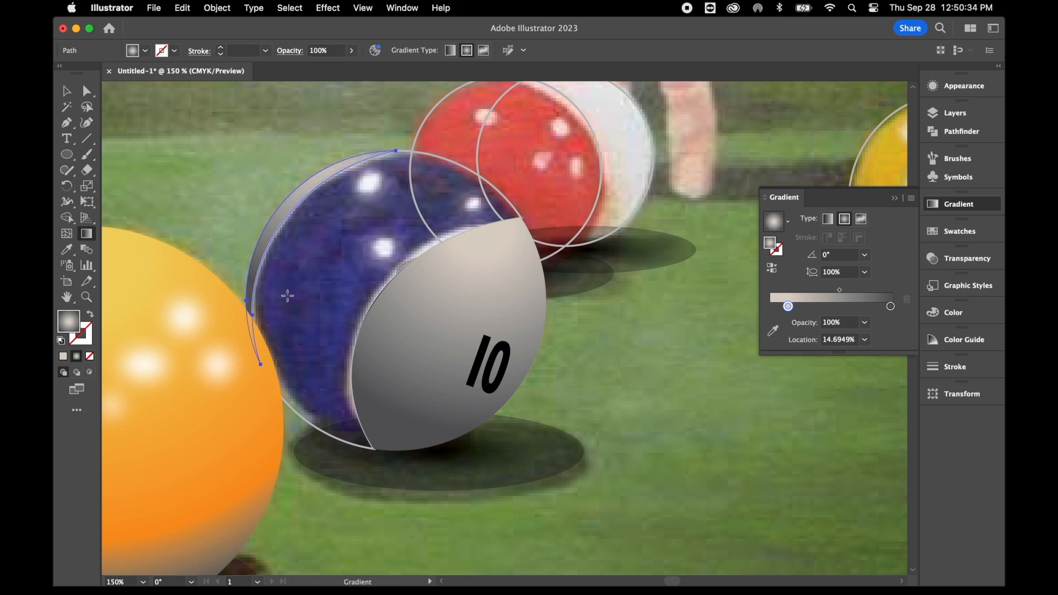
pyautogui.moveTo(288, 315); pyautogui.dragTo(285, 332)
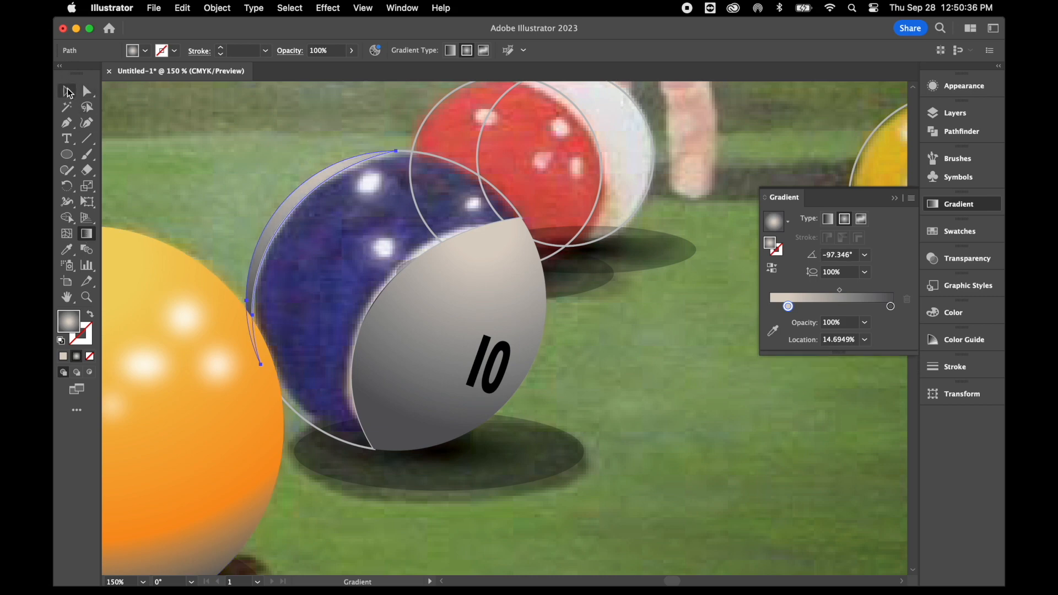
pyautogui.click(67, 90)
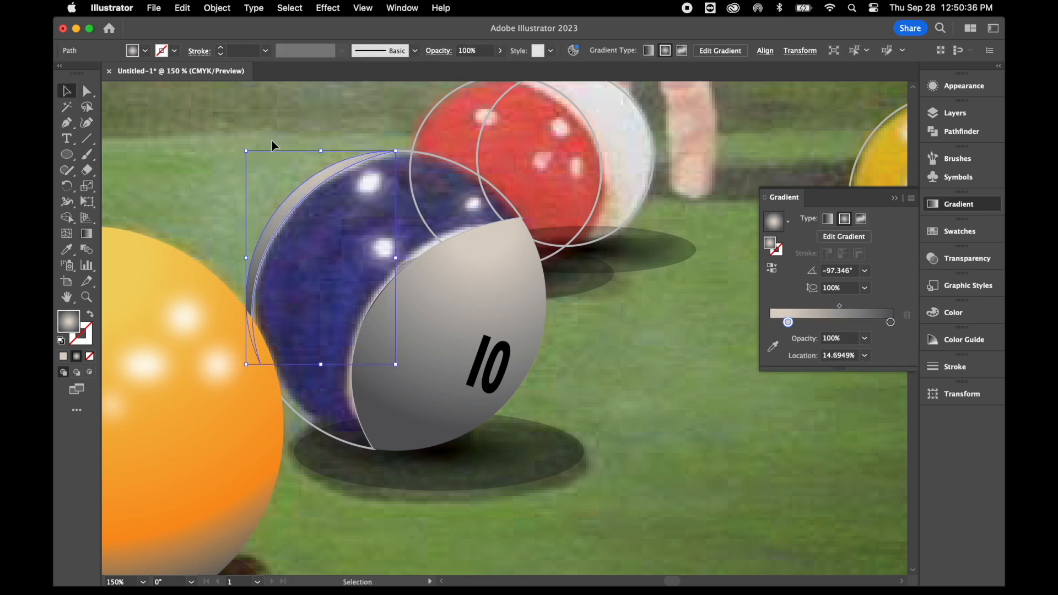
# - Fill the ball's blue area with a radial gradient using the blue sampled from the painting, deleting the beige stop and moving the blue stop to about 9.3%
pyautogui.click(463, 175)
pyautogui.press('i')
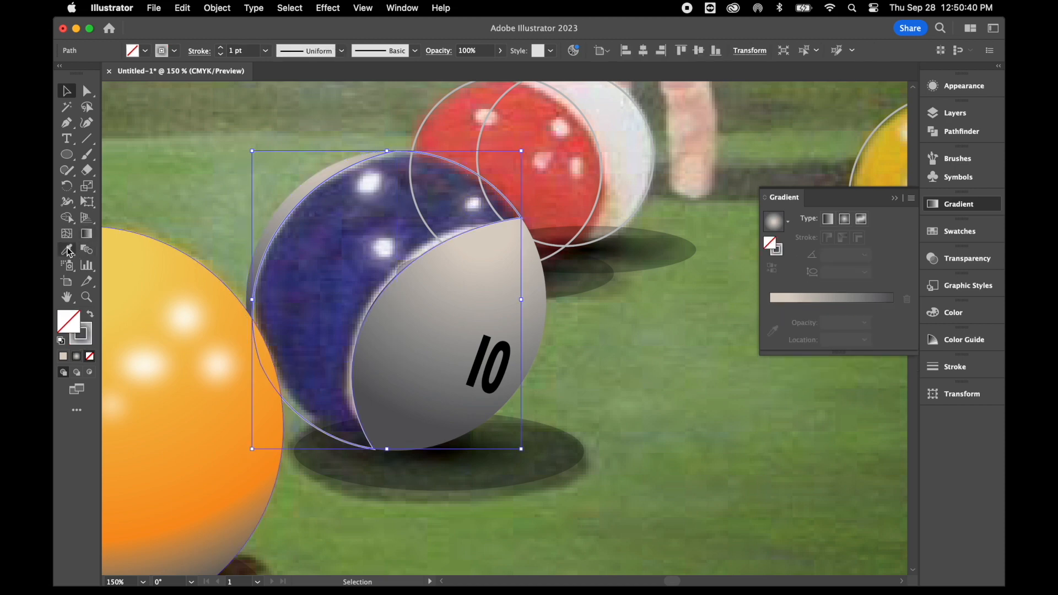
pyautogui.click(356, 212)
pyautogui.moveTo(772, 244); pyautogui.dragTo(858, 315)
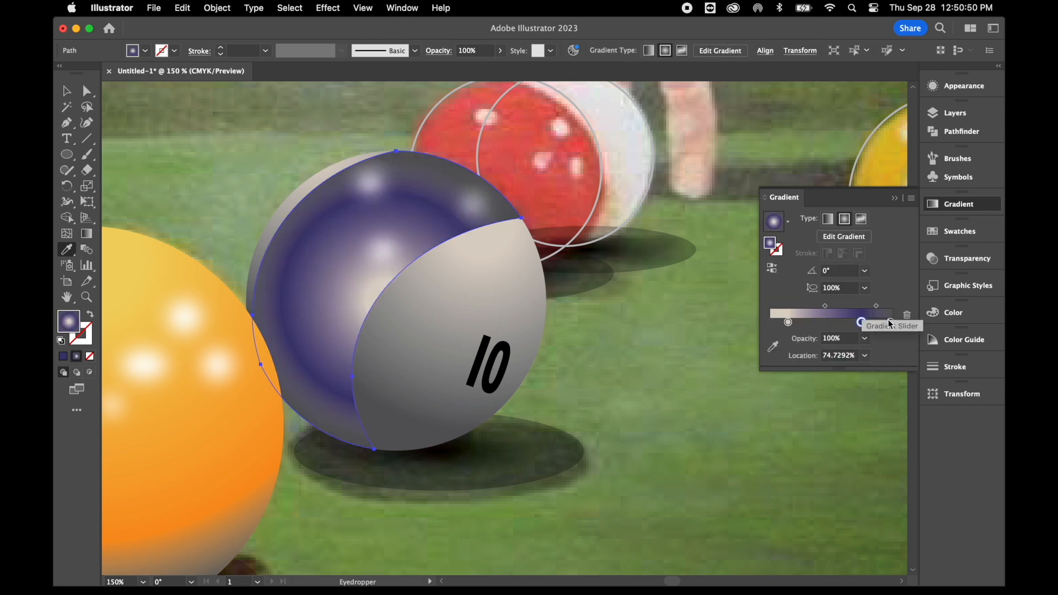
pyautogui.click(787, 322)
pyautogui.click(906, 318)
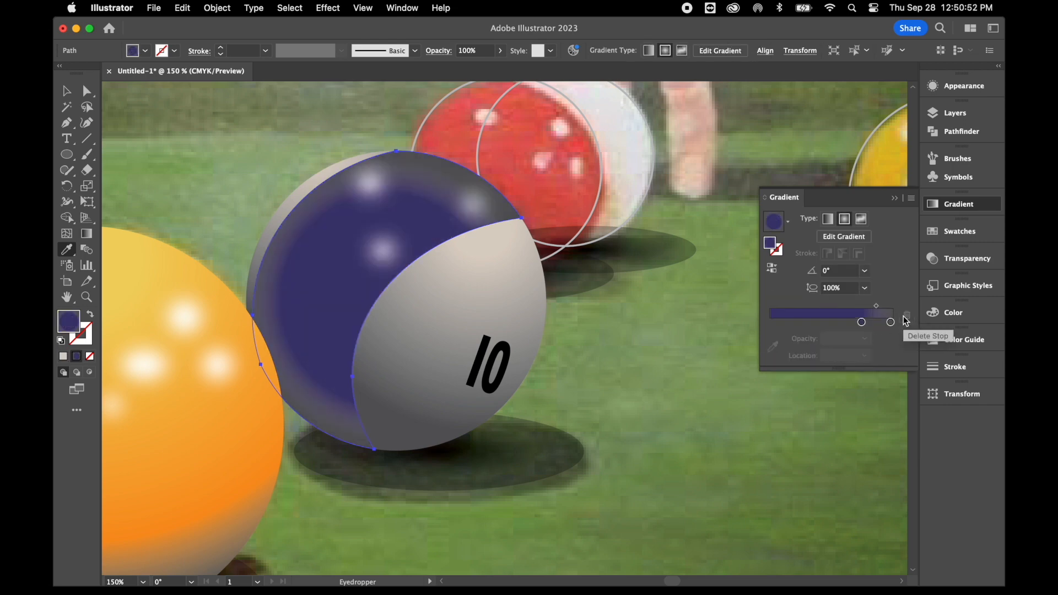
pyautogui.moveTo(861, 321); pyautogui.dragTo(781, 321)
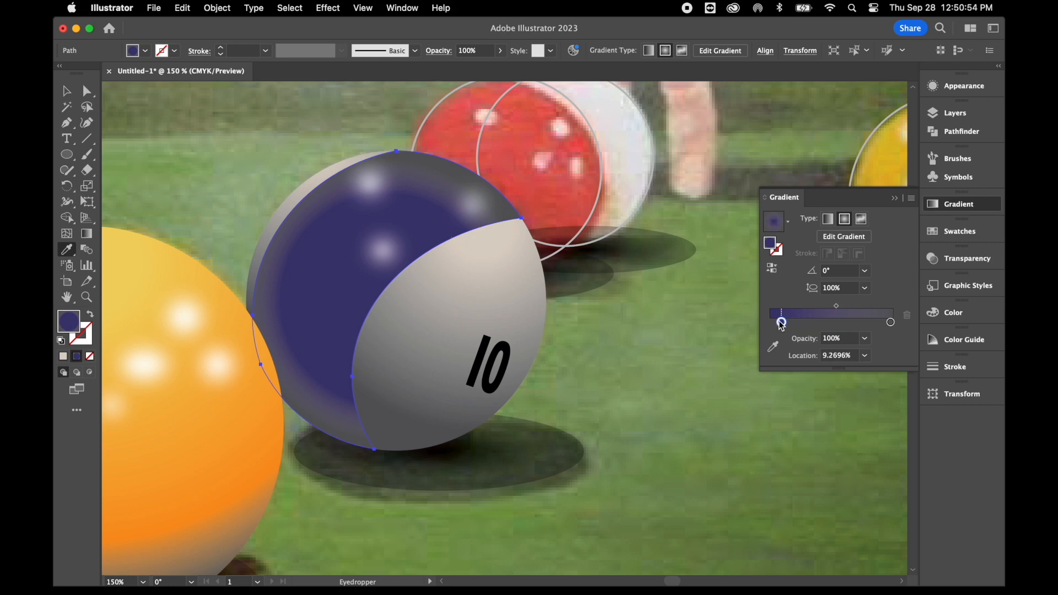
# - Recolor the blue area's gradient to run from bright blue to dark navy, directed downward at an angle of about -101°
pyautogui.doubleClick(890, 322)
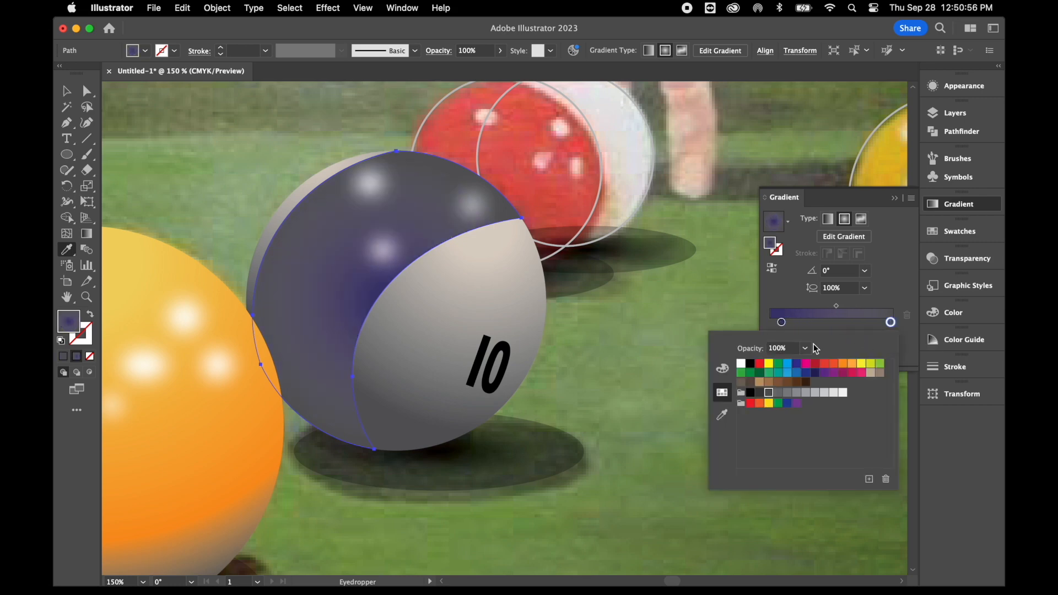
pyautogui.click(816, 375)
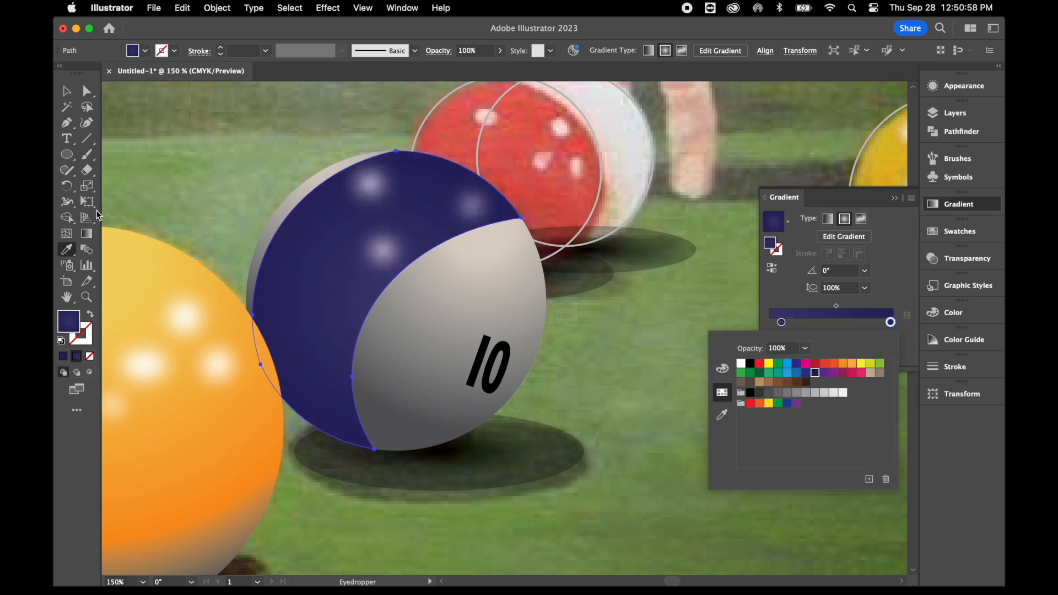
pyautogui.click(86, 236)
pyautogui.click(87, 235)
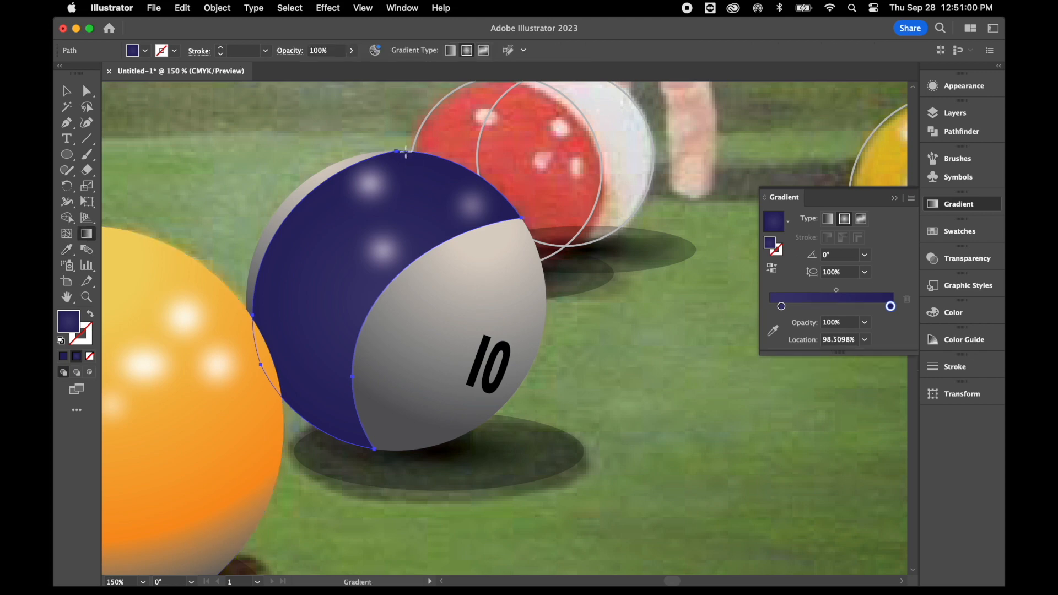
pyautogui.moveTo(396, 149); pyautogui.dragTo(367, 295)
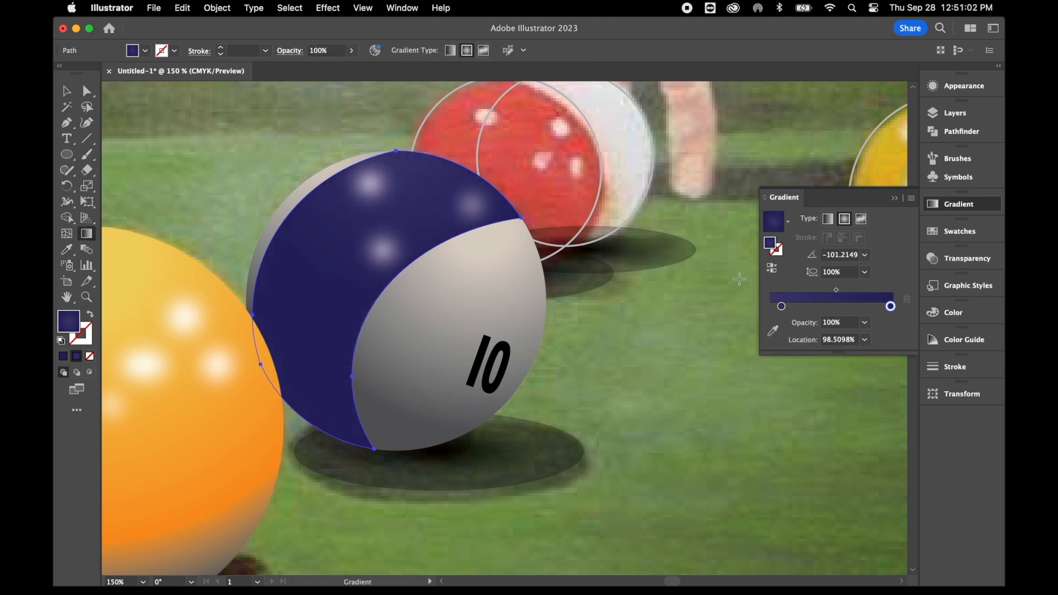
pyautogui.doubleClick(781, 307)
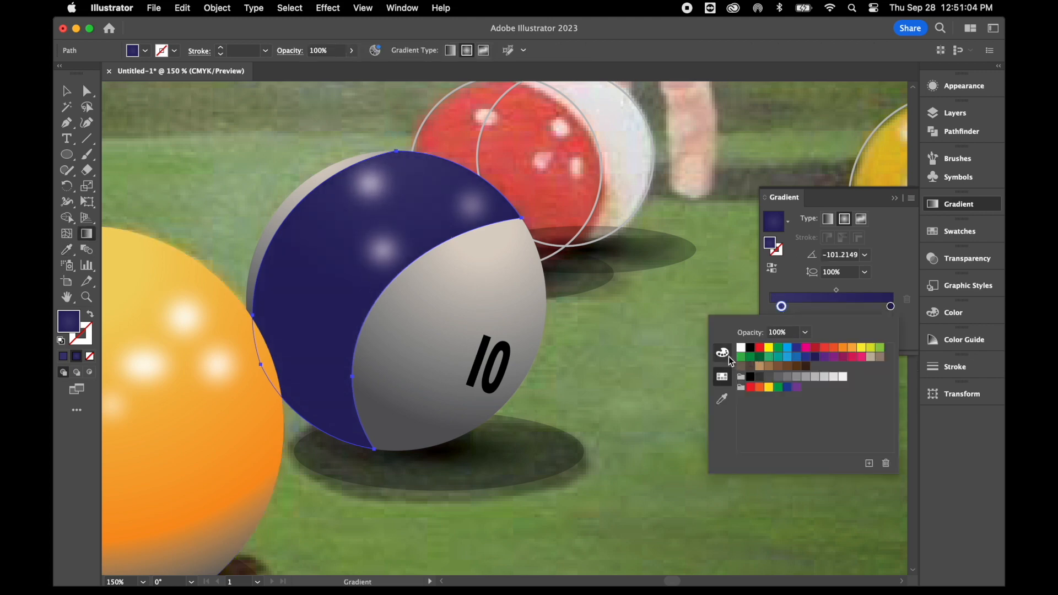
pyautogui.click(790, 352)
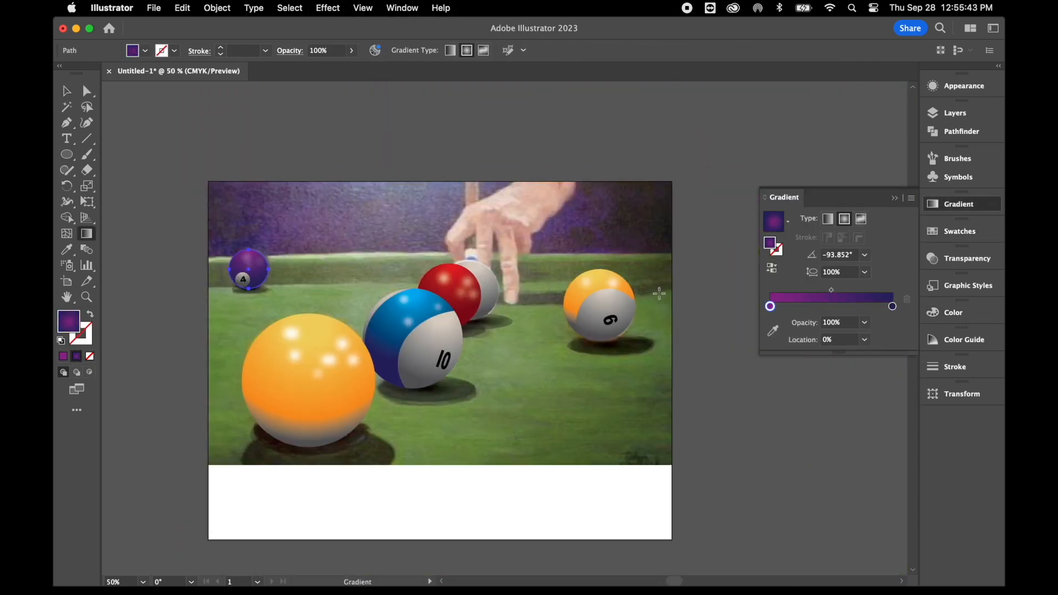
# - Show the Hand and Background layers and draw a flat shadow ellipse on the table beneath the large orange ball
pyautogui.click(959, 115)
pyautogui.click(771, 165)
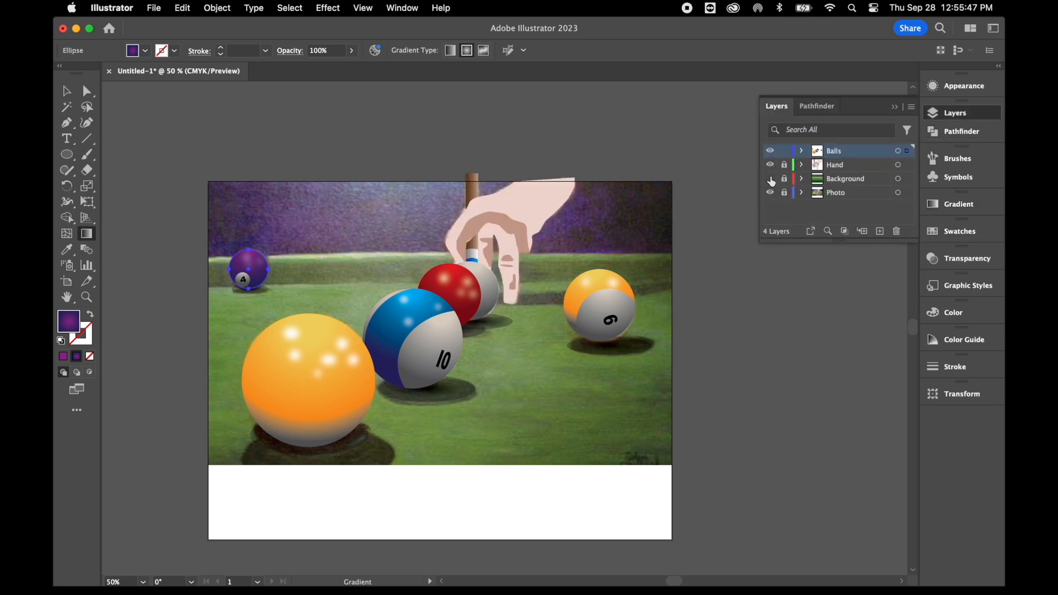
pyautogui.click(771, 179)
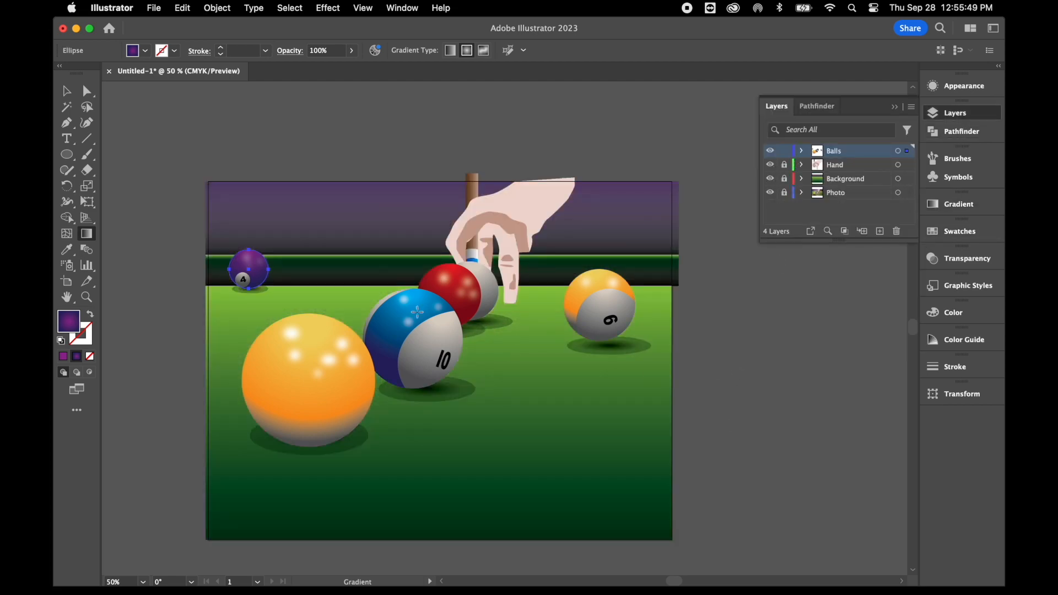
pyautogui.moveTo(378, 442); pyautogui.dragTo(237, 496)
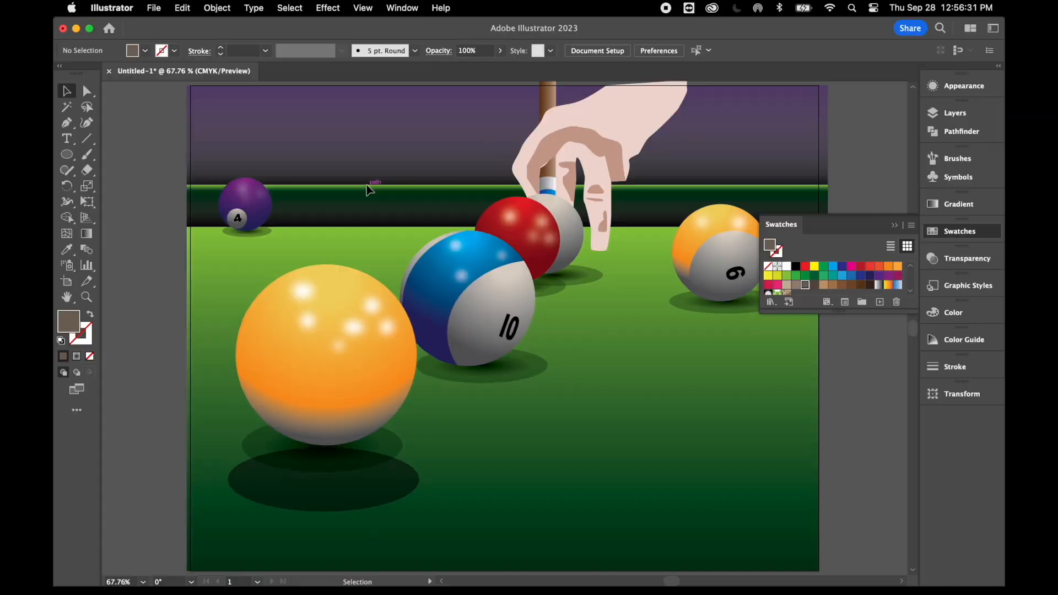
# - Draw a long, flat ellipse on the table from the fingertips toward the yellow striped ball as the hand's shadow
pyautogui.click(955, 113)
pyautogui.click(67, 154)
pyautogui.moveTo(567, 246); pyautogui.dragTo(750, 262)
pyautogui.click(966, 258)
# - Move the hand's shadow ellipse from the Balls layer to the Hand layer and shift it slightly toward the fingertips
pyautogui.click(955, 113)
pyautogui.click(66, 91)
pyautogui.click(639, 255)
pyautogui.moveTo(906, 151); pyautogui.dragTo(906, 165)
pyautogui.moveTo(633, 256); pyautogui.dragTo(623, 251)
# - Unlock the Background layer and select the dark green table rail rectangle
pyautogui.press('super+plus')
pyautogui.press('super+plus')
pyautogui.click(784, 179)
pyautogui.click(625, 205)
# - View the whole billiard artwork in full-screen presentation mode
pyautogui.press('super+minus')
pyautogui.press('super+minus')
pyautogui.press('super+minus')
pyautogui.press('super+minus')
pyautogui.press('super+minus')
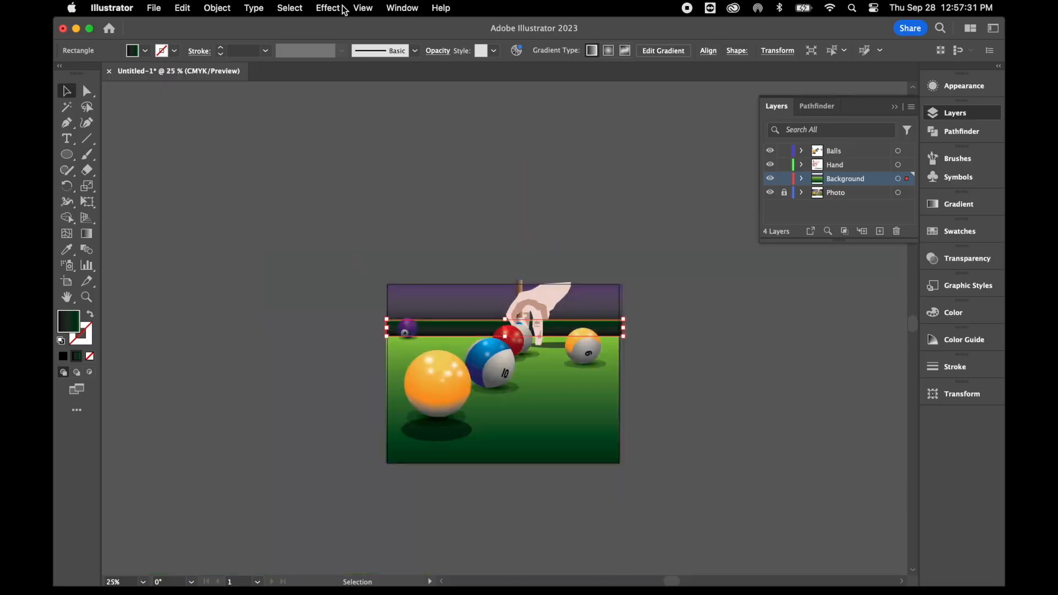
pyautogui.hotkey('shift', 'f')
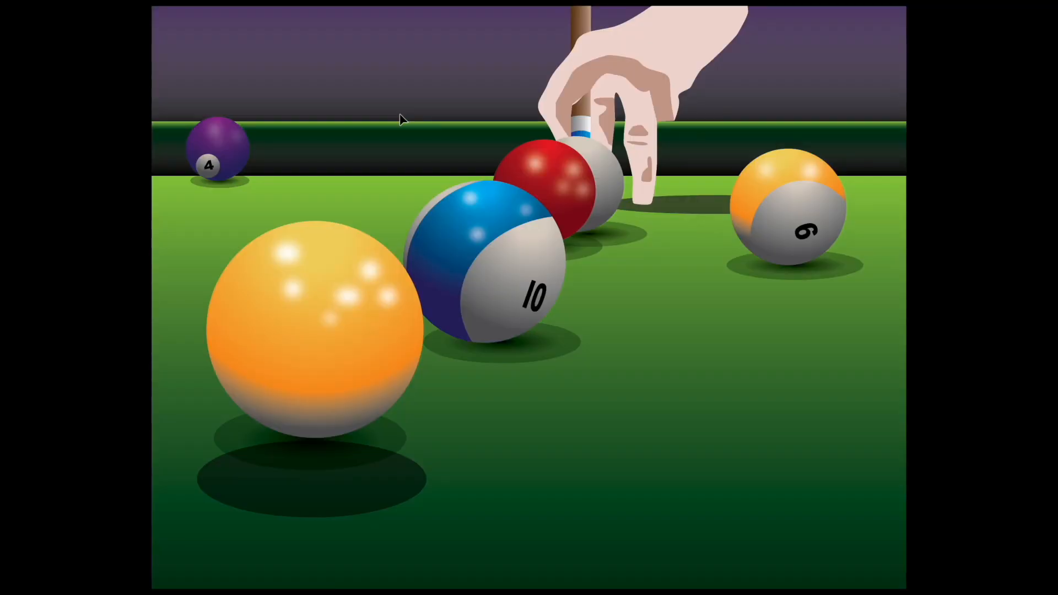